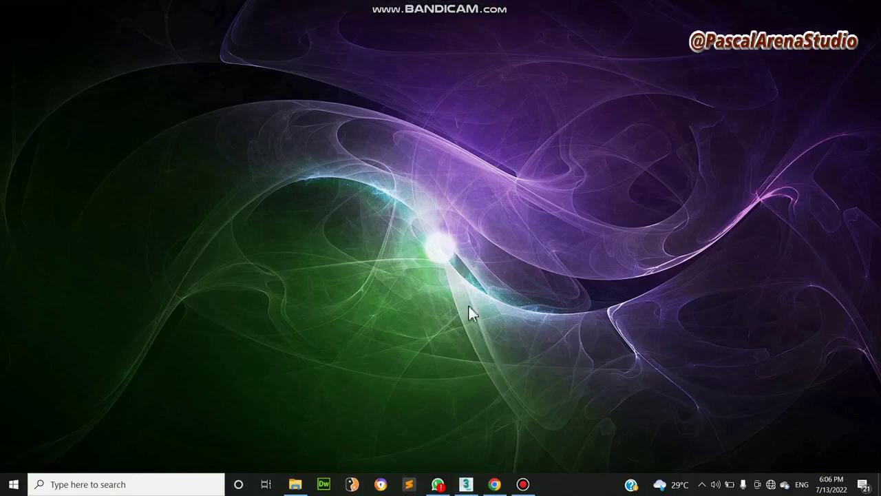
Scroll the 3Dx To Do folder to the tyre .webp image and view it in Chrome.
{"action": "mouse_move", "coordinate": [479, 484]}
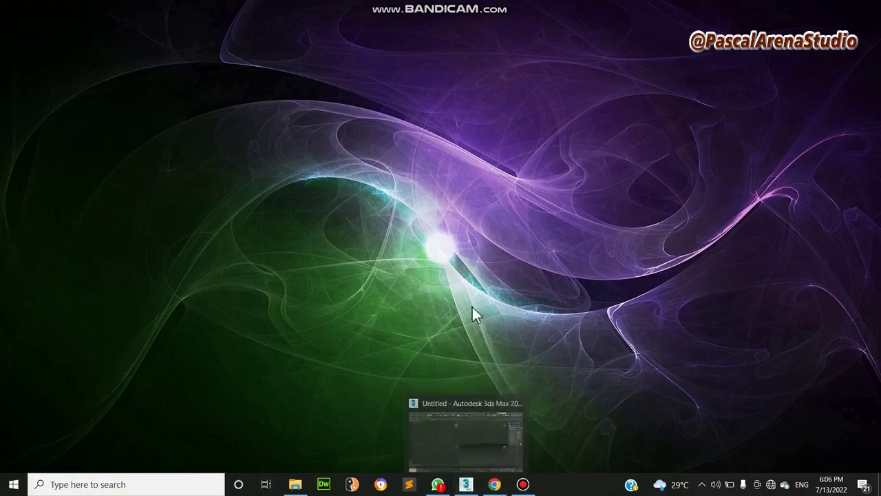
{"action": "left_click", "coordinate": [468, 484]}
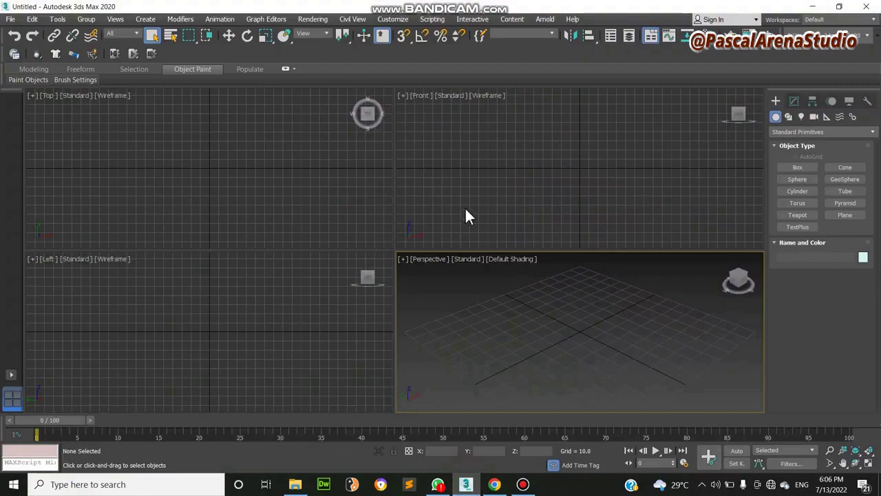
{"action": "left_click", "coordinate": [294, 484]}
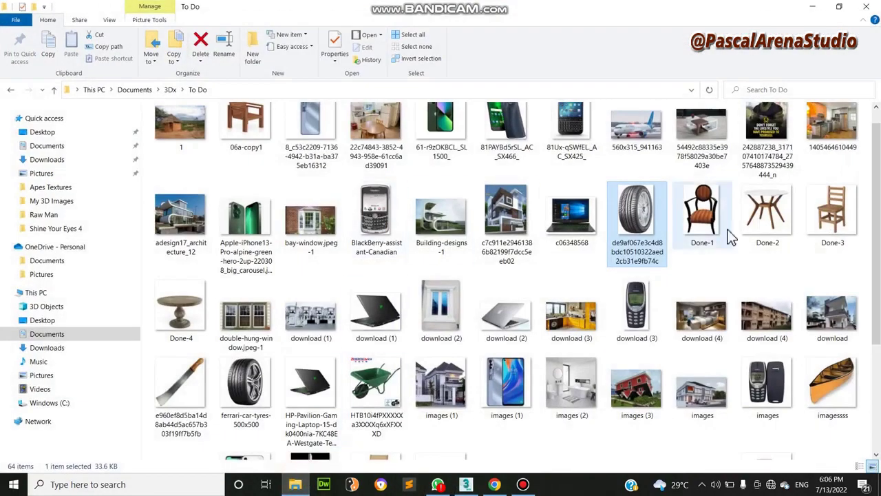
{"action": "left_click_drag", "start_coordinate": [879, 215], "coordinate": [878, 350]}
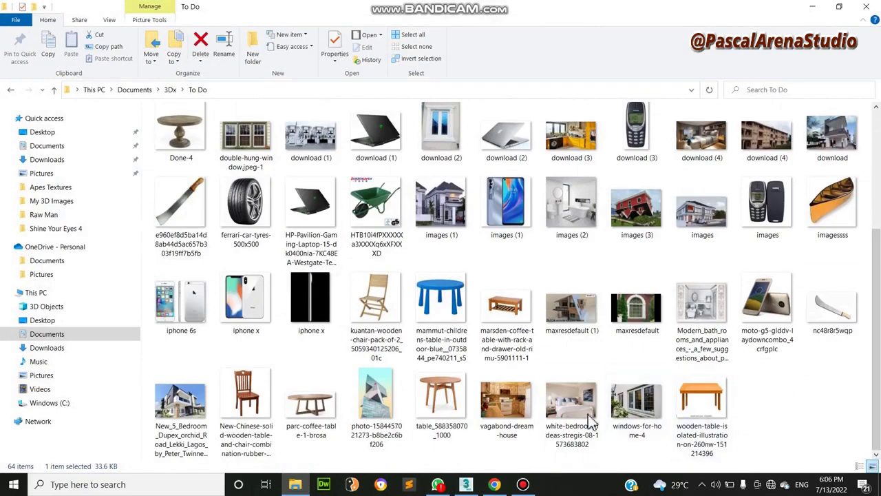
{"action": "left_click", "coordinate": [503, 485]}
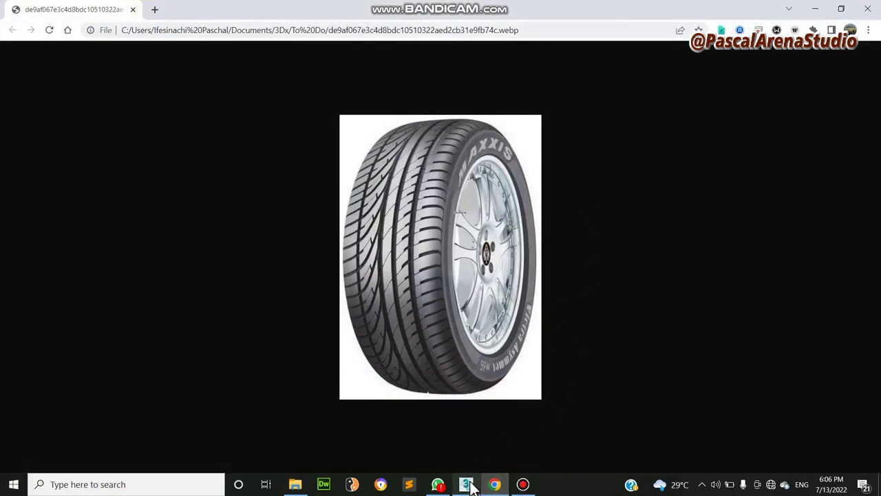
Compare the tyre reference photo in Chrome against the empty 3ds Max scene.
{"action": "mouse_move", "coordinate": [472, 487]}
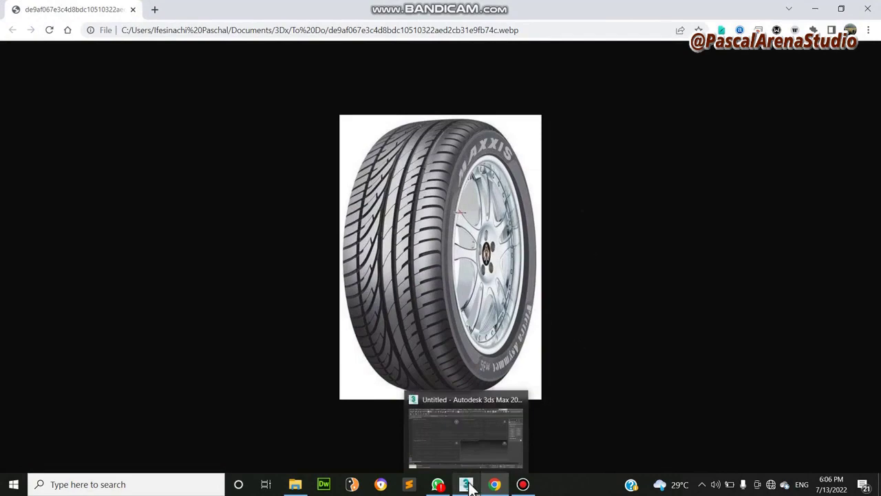
{"action": "left_click", "coordinate": [468, 486]}
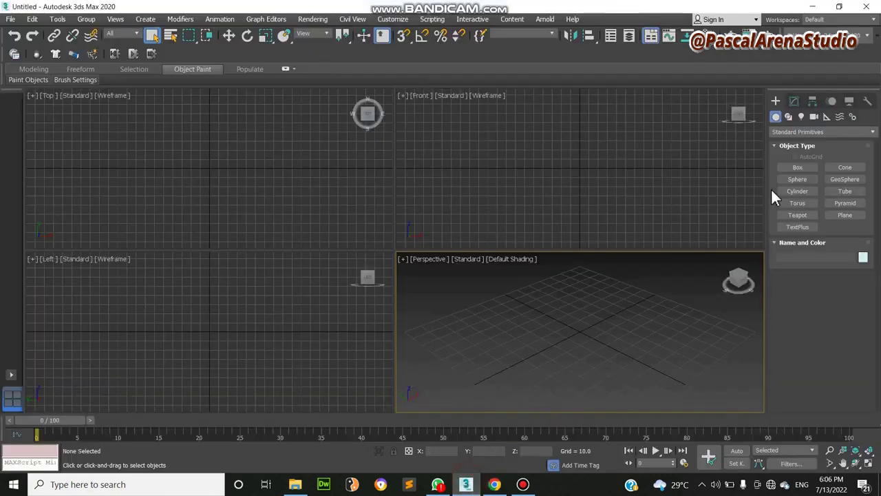
{"action": "left_click", "coordinate": [495, 485]}
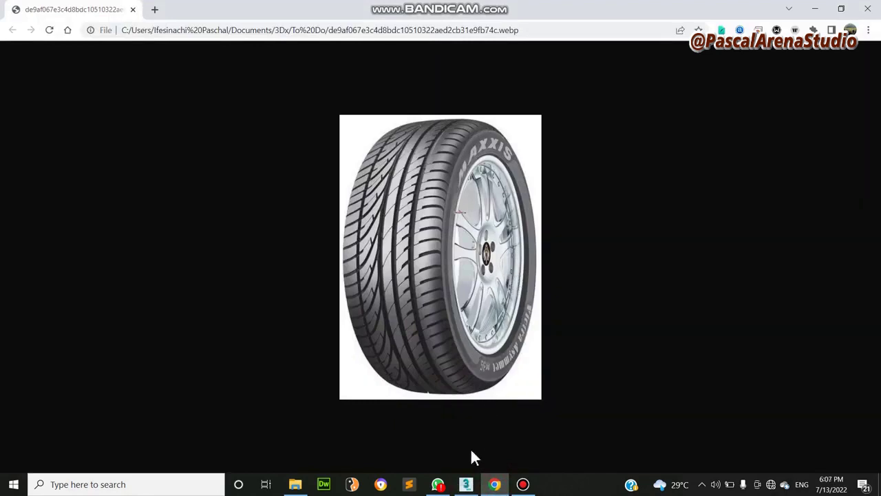
{"action": "left_click", "coordinate": [466, 485]}
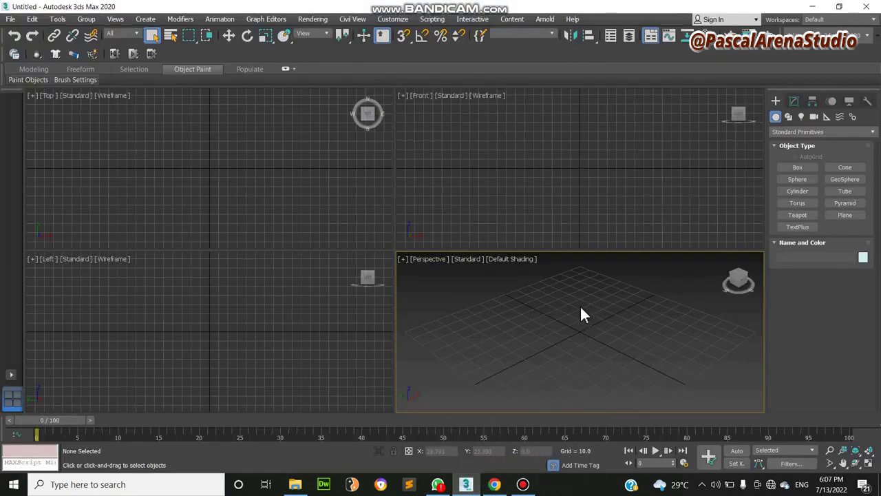
Activate the Front, Top and Left viewports, recheck the photo, and open the Modify panel.
{"action": "left_click", "coordinate": [533, 166]}
{"action": "left_click", "coordinate": [335, 180]}
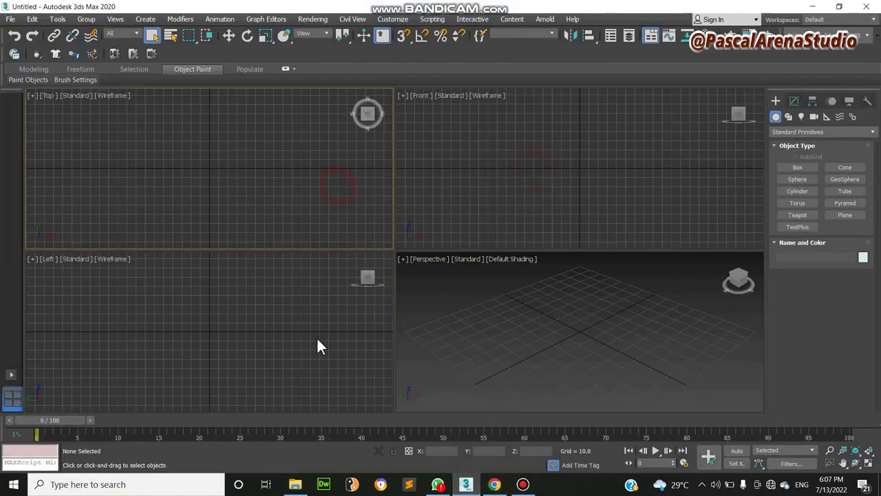
{"action": "left_click", "coordinate": [315, 335]}
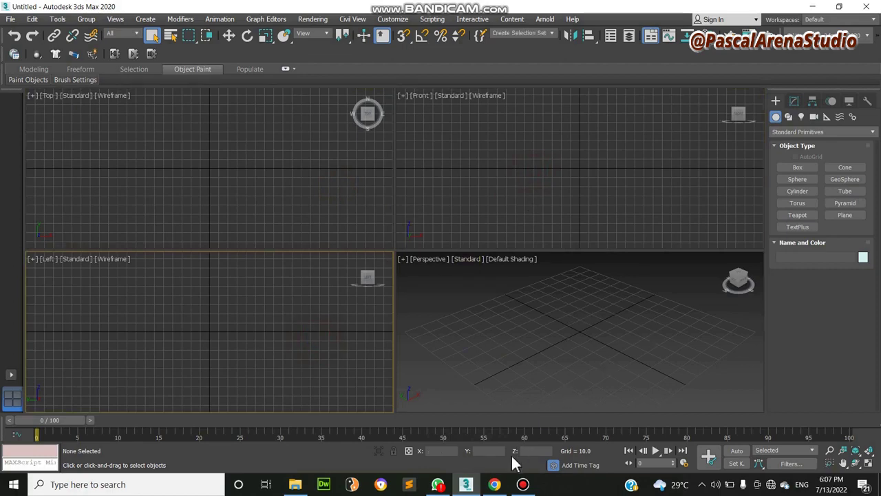
{"action": "left_click", "coordinate": [495, 484]}
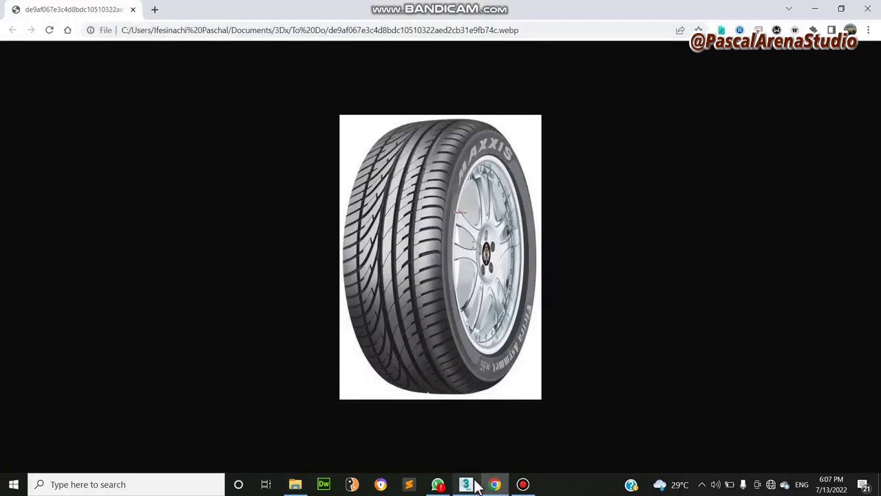
{"action": "left_click", "coordinate": [472, 485]}
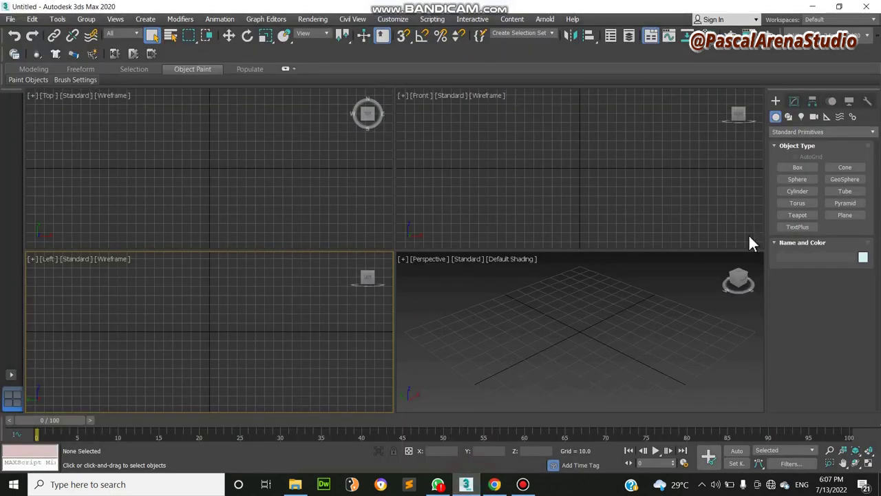
{"action": "left_click", "coordinate": [795, 101]}
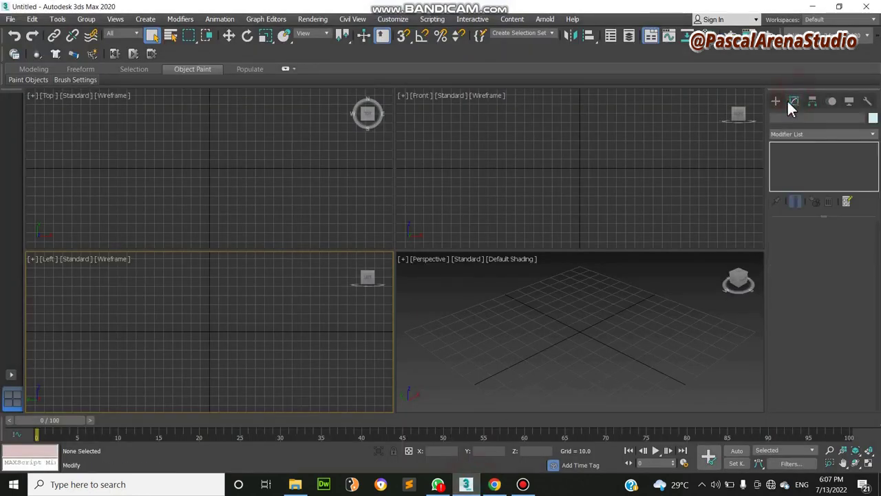
Draw Cylinder001 from the Left viewport centre, radius about 34.35 and height 10.263.
{"action": "left_click", "coordinate": [776, 101]}
{"action": "left_click", "coordinate": [798, 191]}
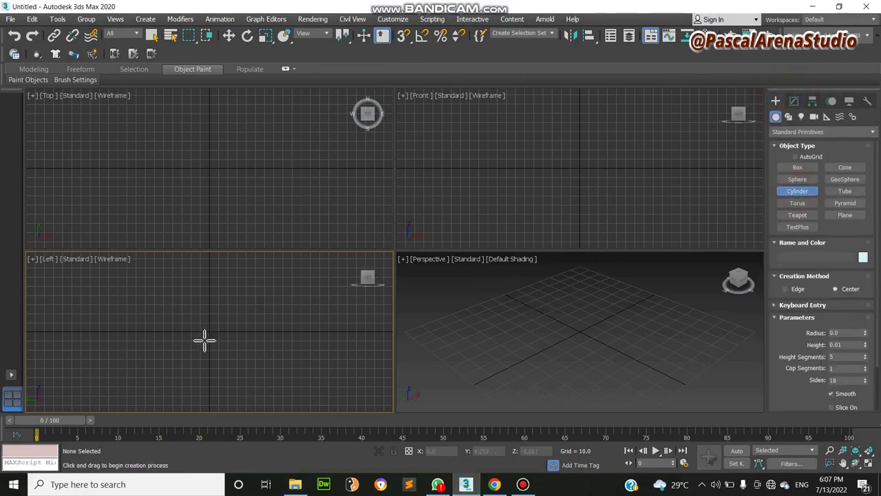
{"action": "scroll", "coordinate": [204, 339], "scroll_direction": "up", "scroll_amount": 3}
{"action": "left_click_drag", "start_coordinate": [214, 321], "coordinate": [263, 370]}
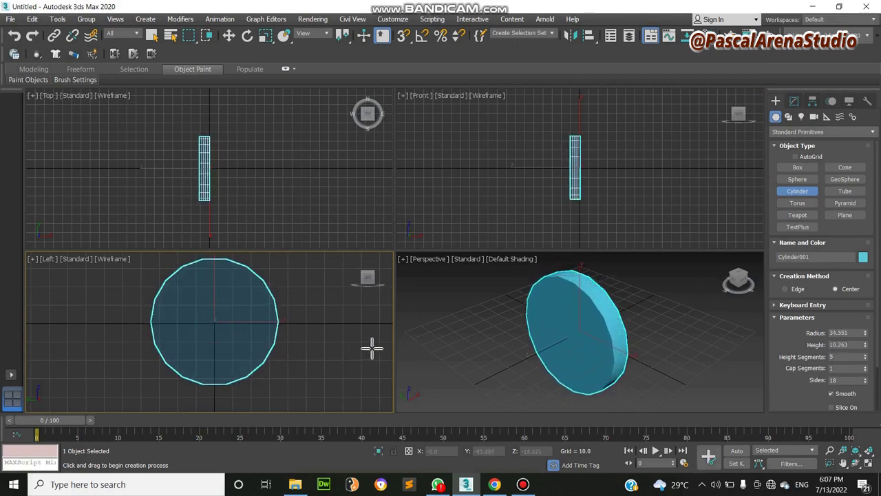
{"action": "left_click", "coordinate": [372, 355]}
{"action": "right_click", "coordinate": [372, 356]}
{"action": "right_click", "coordinate": [639, 364]}
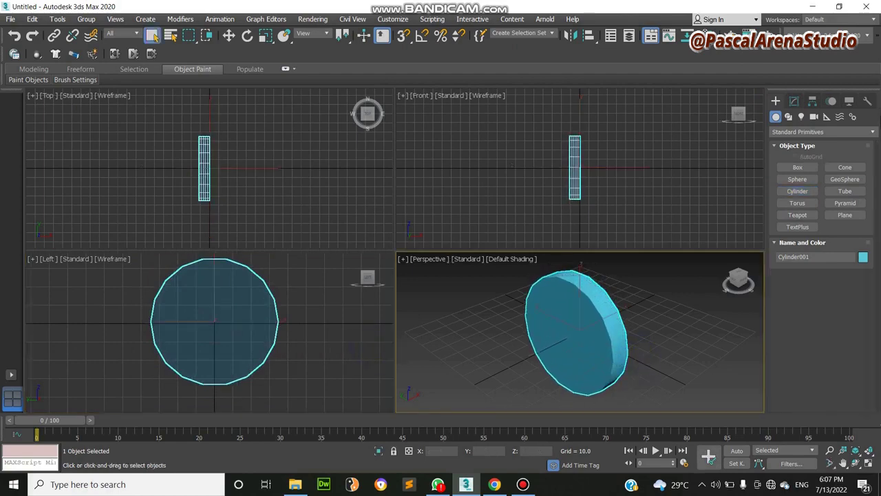
Reduce Cylinder001's radius to 19.153.
{"action": "left_click", "coordinate": [796, 102]}
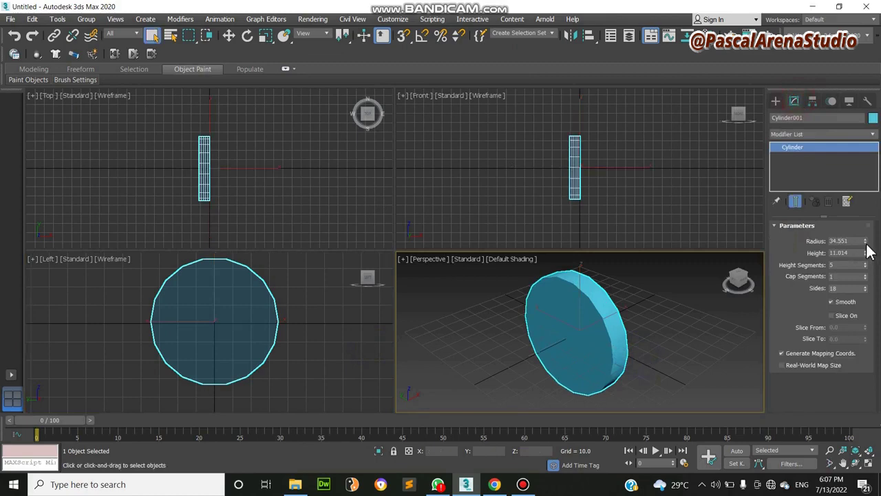
{"action": "left_click_drag", "start_coordinate": [866, 244], "coordinate": [871, 265]}
{"action": "right_click", "coordinate": [682, 307]}
{"action": "left_click", "coordinate": [633, 391]}
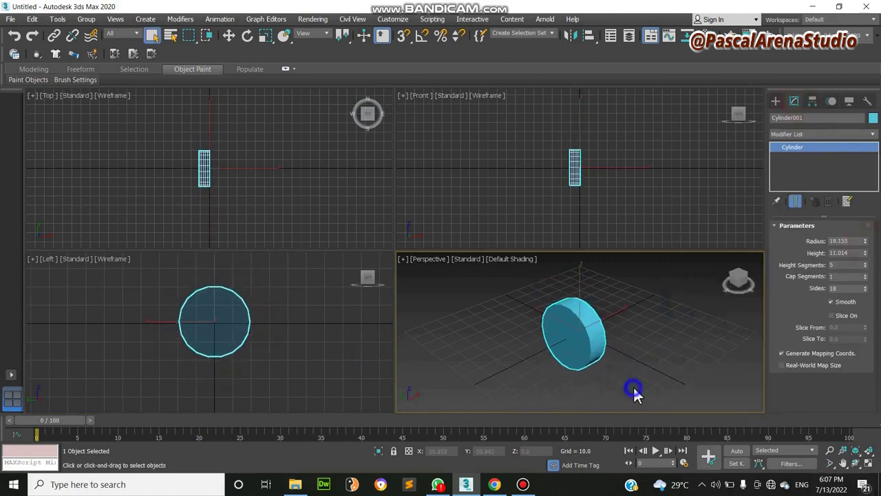
{"action": "left_click", "coordinate": [868, 463]}
{"action": "left_click", "coordinate": [856, 463]}
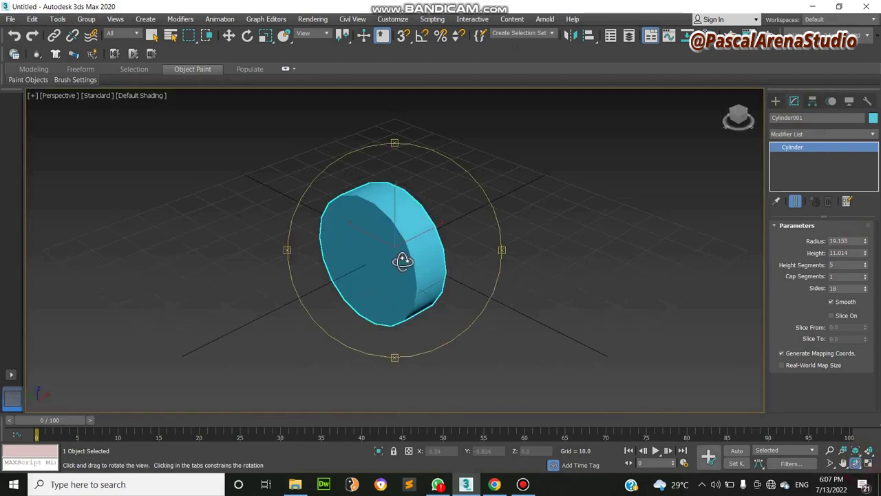
{"action": "right_click", "coordinate": [403, 260]}
{"action": "key", "text": "alt+w"}
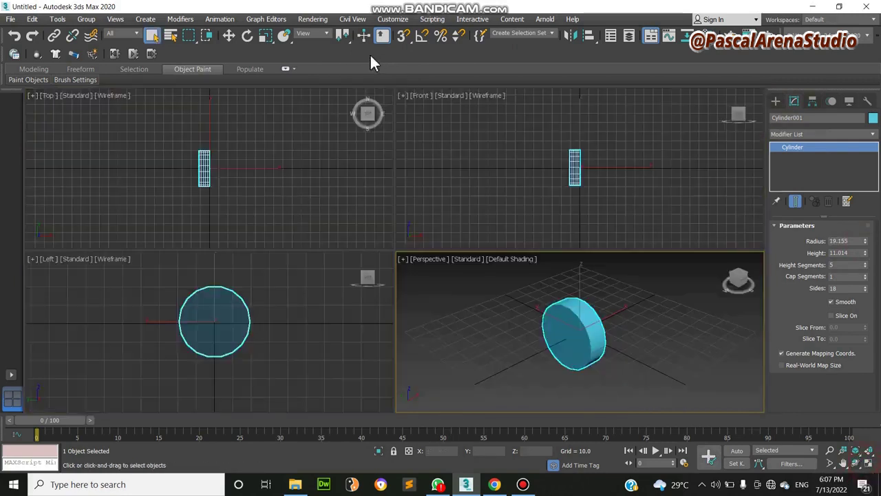
Move the cylinder up above the grid in the Front view, nudging it slightly right.
{"action": "left_click", "coordinate": [229, 35]}
{"action": "left_click", "coordinate": [571, 157]}
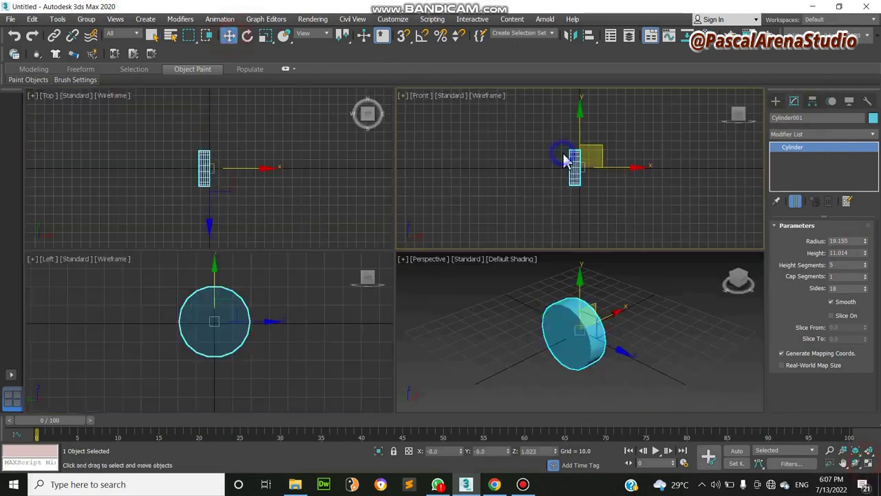
{"action": "left_click_drag", "start_coordinate": [581, 144], "coordinate": [583, 124]}
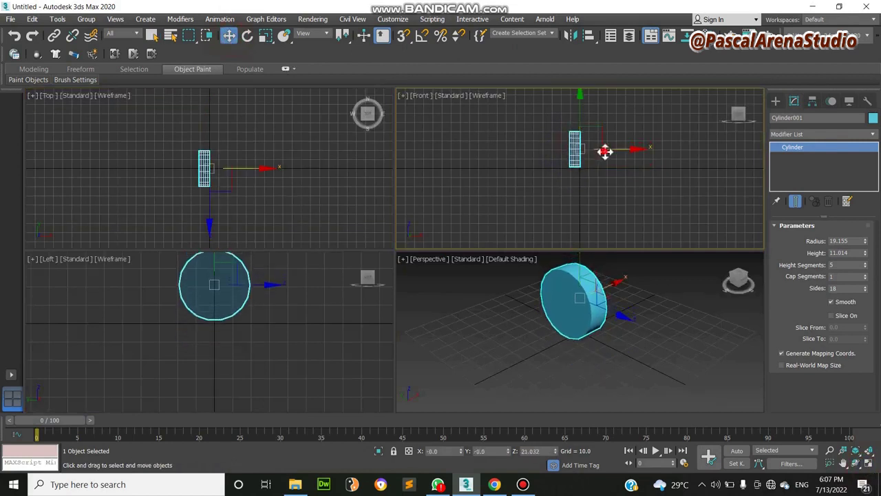
{"action": "left_click_drag", "start_coordinate": [604, 153], "coordinate": [610, 152]}
Orbit the maximized Perspective view to face the cylinder's flat side.
{"action": "right_click", "coordinate": [669, 376]}
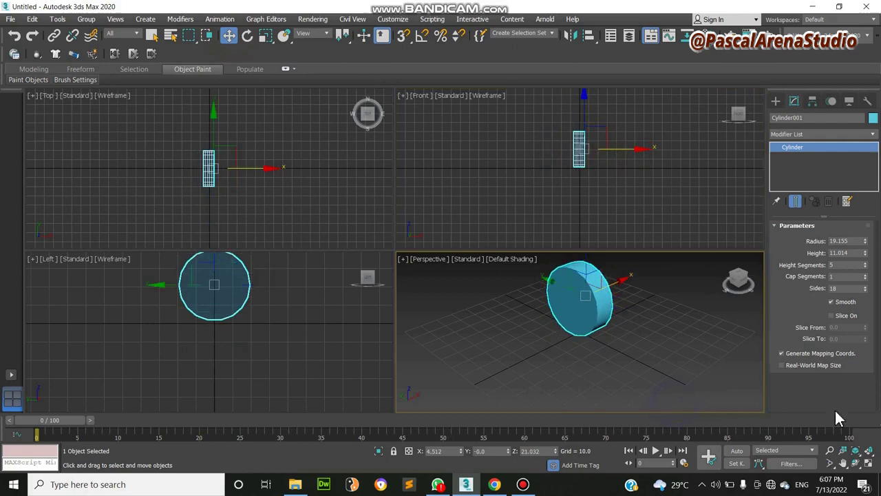
{"action": "left_click", "coordinate": [868, 463]}
{"action": "left_click", "coordinate": [855, 462]}
{"action": "left_click_drag", "start_coordinate": [341, 128], "coordinate": [376, 124]}
{"action": "left_click_drag", "start_coordinate": [425, 278], "coordinate": [340, 260]}
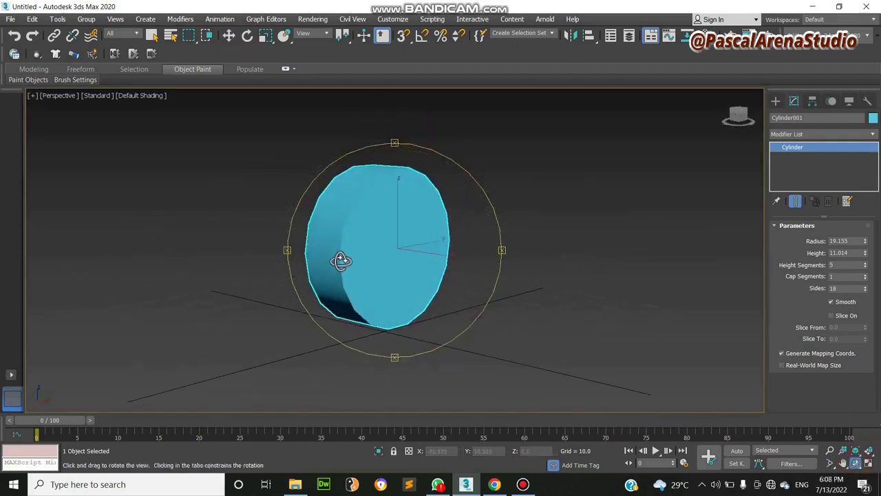
{"action": "left_click", "coordinate": [139, 95]}
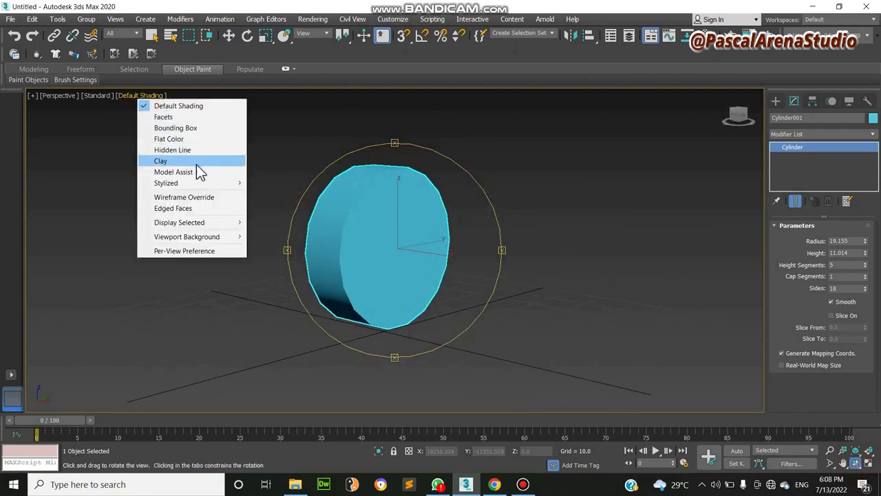
Show edged faces on the shaded cylinder and orbit around its segmented side.
{"action": "left_click", "coordinate": [197, 206]}
{"action": "left_click_drag", "start_coordinate": [360, 240], "coordinate": [745, 250]}
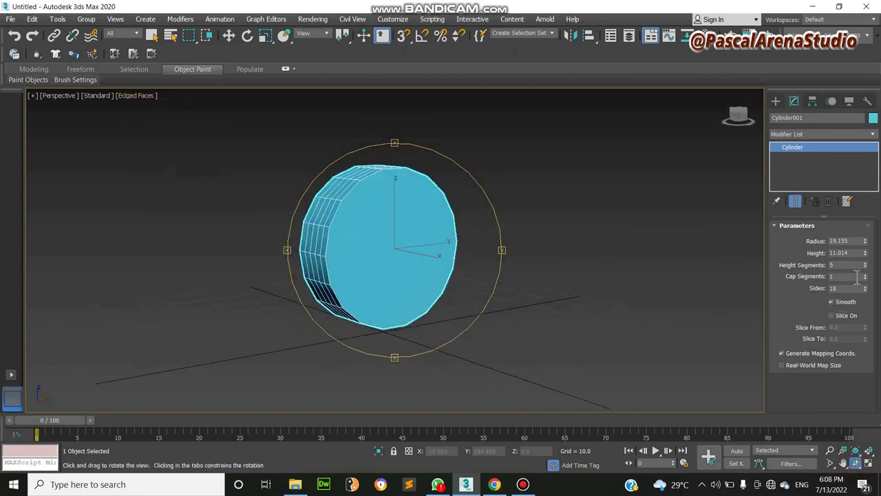
{"action": "left_click_drag", "start_coordinate": [409, 252], "coordinate": [419, 252]}
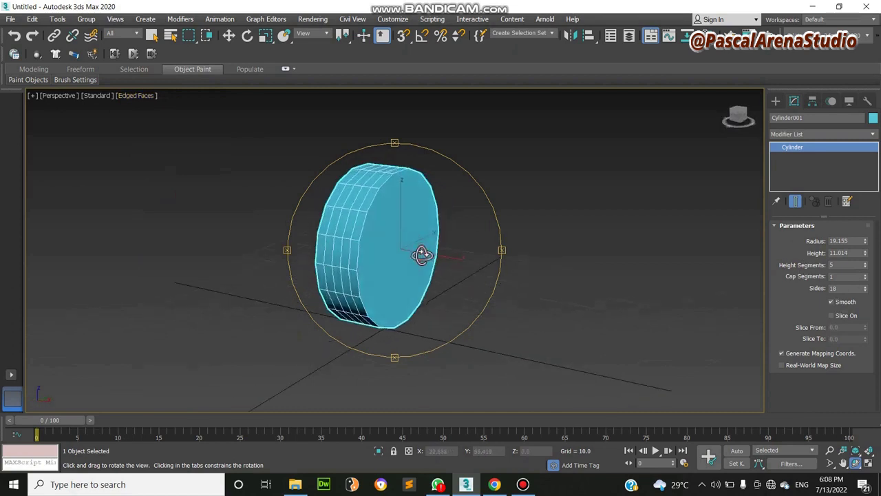
Set the cylinder's height segments to 2.
{"action": "left_click", "coordinate": [865, 263]}
{"action": "left_click", "coordinate": [865, 263]}
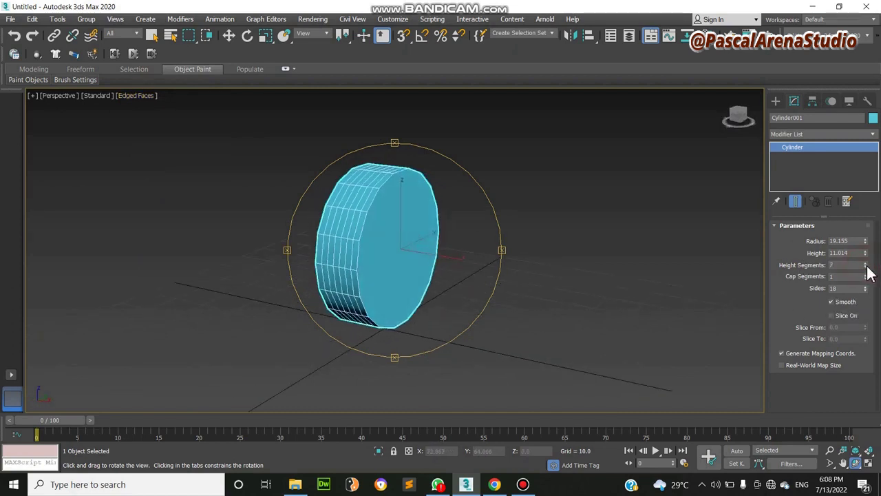
{"action": "left_click", "coordinate": [865, 267]}
{"action": "left_click", "coordinate": [866, 267]}
{"action": "left_click", "coordinate": [865, 267]}
{"action": "left_click", "coordinate": [865, 267]}
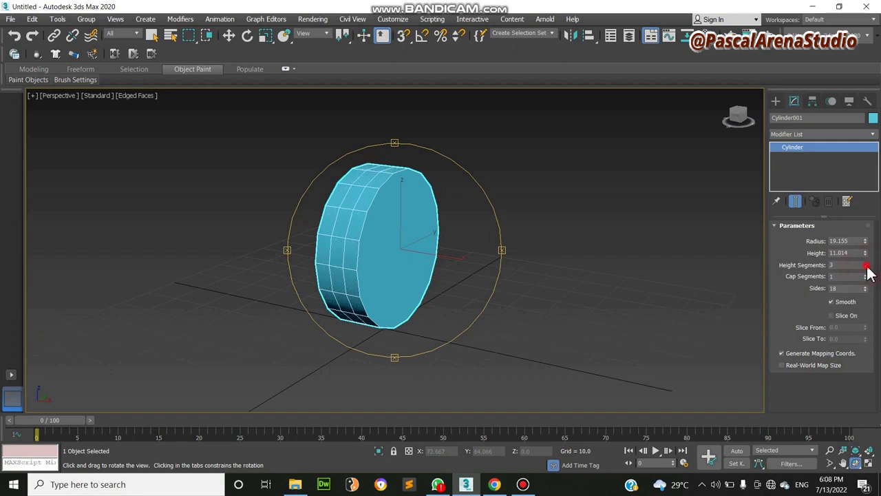
{"action": "left_click", "coordinate": [865, 267]}
{"action": "left_click_drag", "start_coordinate": [287, 266], "coordinate": [319, 244]}
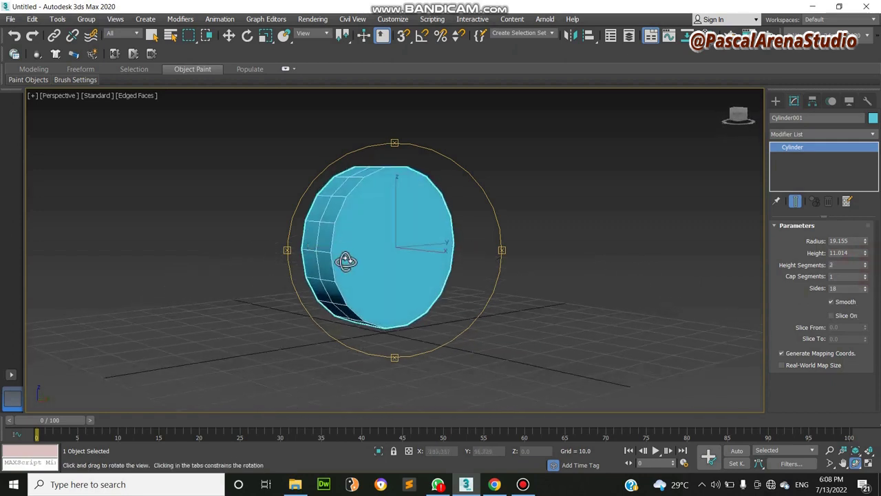
Raise the cylinder's Sides to 26 and inspect the rounder disc.
{"action": "left_click_drag", "start_coordinate": [437, 295], "coordinate": [427, 261]}
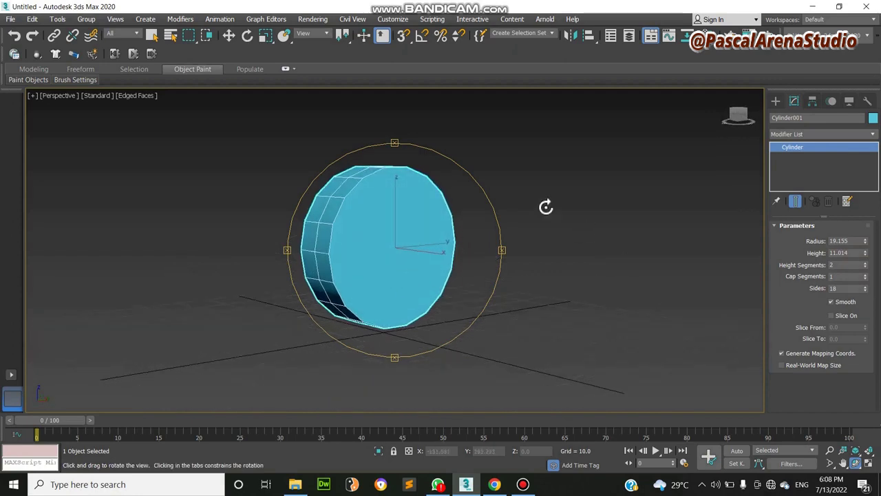
{"action": "left_click_drag", "start_coordinate": [866, 288], "coordinate": [866, 288]}
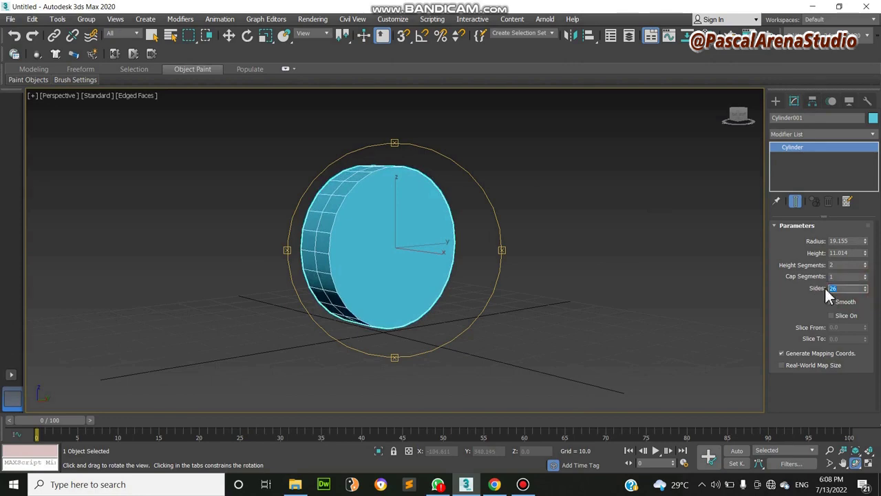
{"action": "mouse_move", "coordinate": [407, 258]}
{"action": "left_mouse_down"}
{"action": "mouse_move", "coordinate": [365, 252]}
{"action": "mouse_move", "coordinate": [366, 228]}
{"action": "mouse_move", "coordinate": [404, 261]}
{"action": "left_mouse_up"}
Convert Cylinder001 to an Editable Poly from the right-click menu.
{"action": "key", "text": "w"}
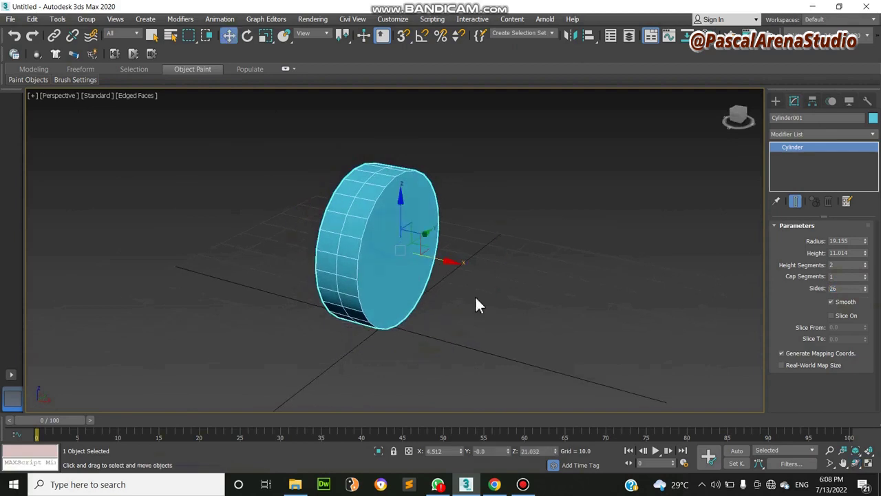
{"action": "right_click", "coordinate": [460, 292]}
{"action": "mouse_move", "coordinate": [530, 405]}
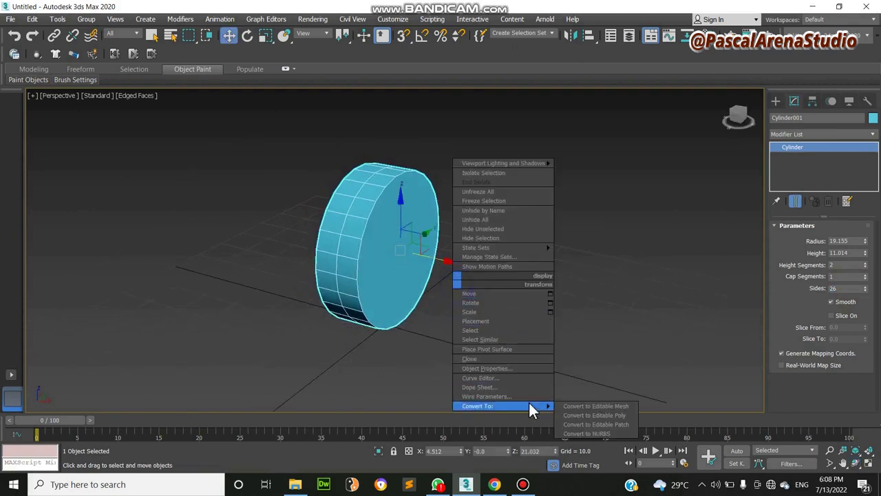
{"action": "left_click", "coordinate": [603, 414]}
Select the front cap polygon in Polygon mode and view the reference photo in Chrome.
{"action": "left_click", "coordinate": [856, 463]}
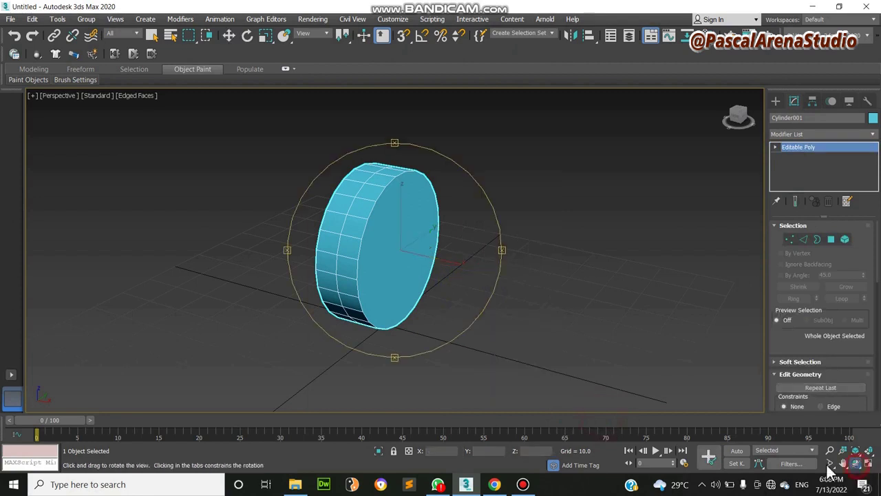
{"action": "mouse_move", "coordinate": [374, 252]}
{"action": "left_mouse_down"}
{"action": "mouse_move", "coordinate": [434, 242]}
{"action": "mouse_move", "coordinate": [358, 246]}
{"action": "left_mouse_up"}
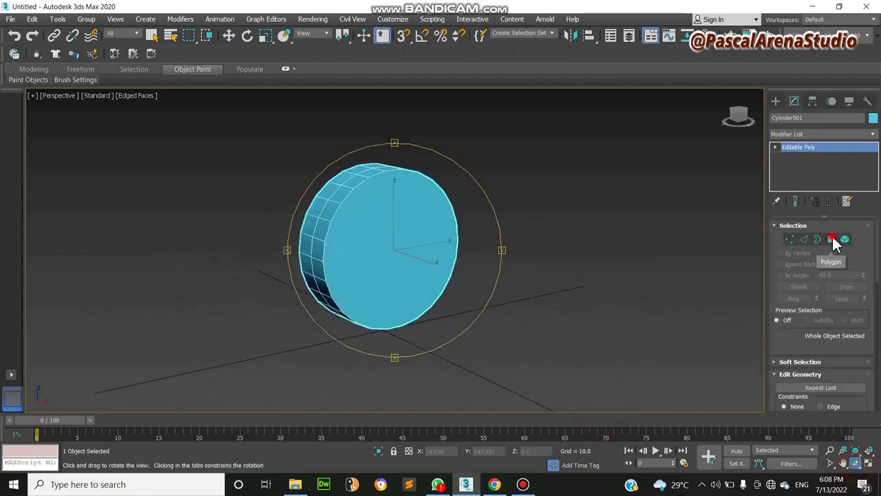
{"action": "left_click", "coordinate": [831, 239]}
{"action": "left_click", "coordinate": [339, 236]}
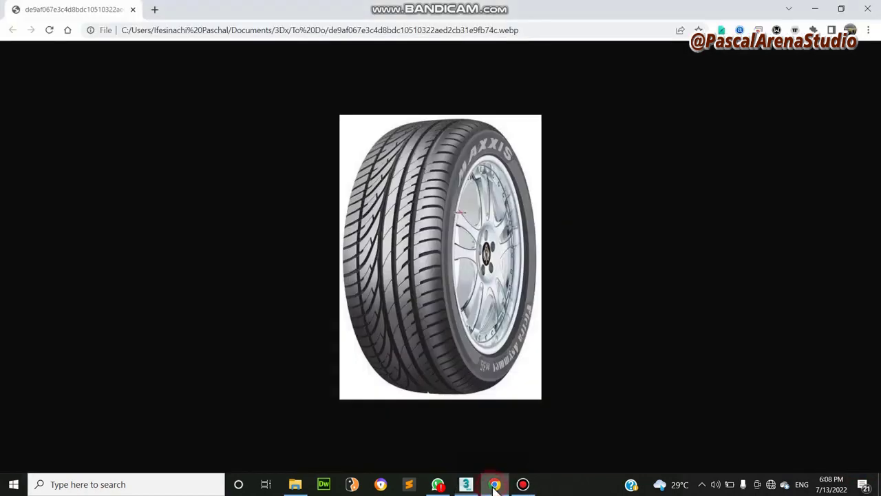
{"action": "left_click", "coordinate": [494, 484]}
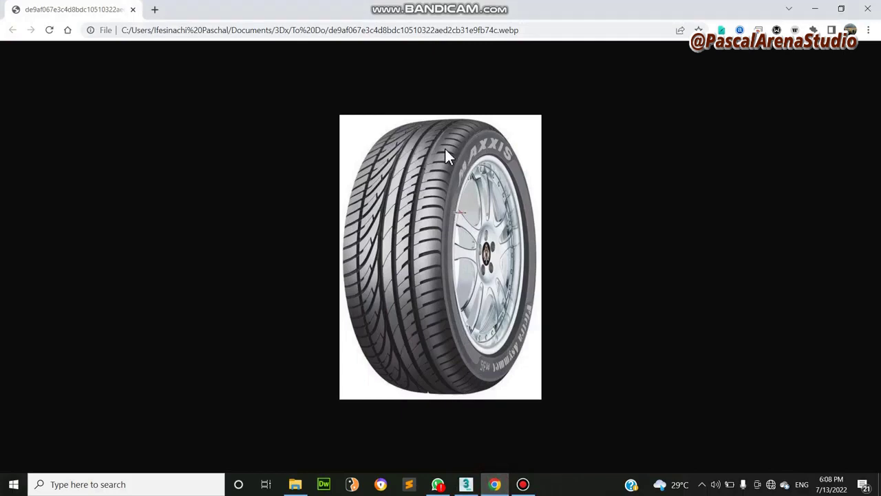
Inset the selected front cap by 6.155.
{"action": "left_click", "coordinate": [471, 486]}
{"action": "scroll", "coordinate": [803, 374], "scroll_direction": "down", "scroll_amount": 3}
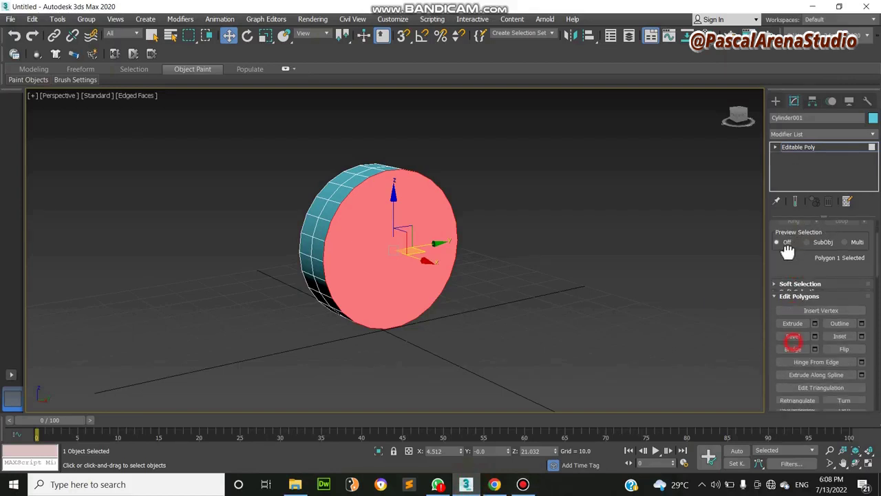
{"action": "left_click", "coordinate": [862, 317]}
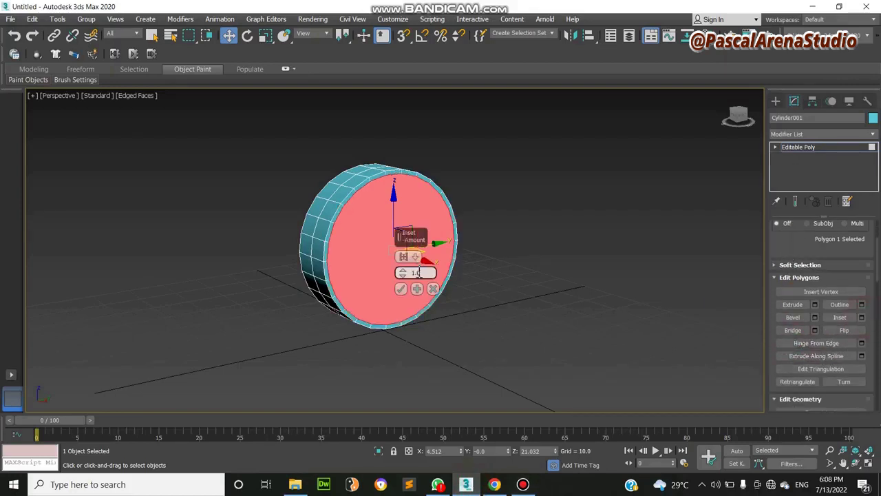
{"action": "left_click_drag", "start_coordinate": [403, 272], "coordinate": [394, 247]}
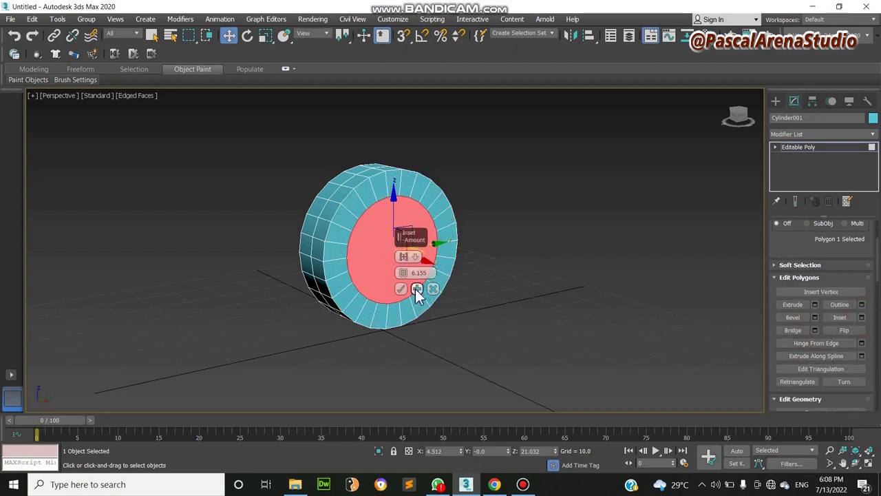
{"action": "left_click", "coordinate": [854, 464]}
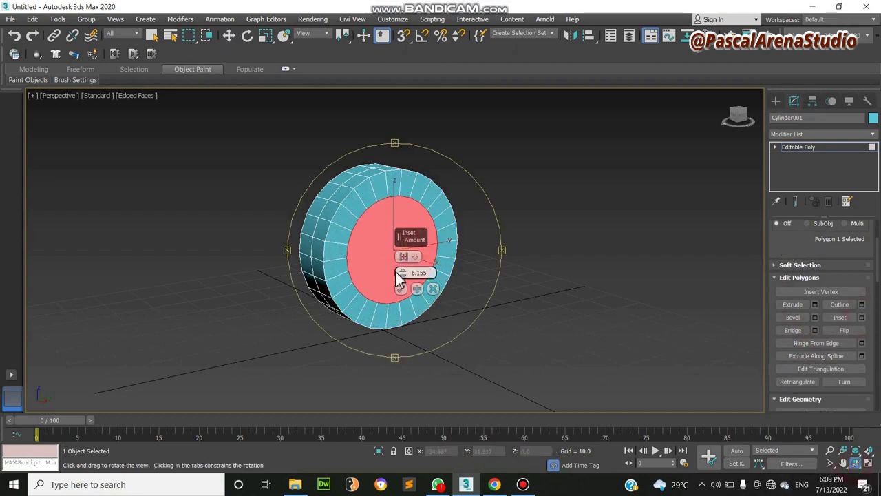
{"action": "mouse_move", "coordinate": [404, 275]}
{"action": "left_mouse_down"}
{"action": "mouse_move", "coordinate": [393, 275]}
{"action": "mouse_move", "coordinate": [403, 278]}
{"action": "left_mouse_up"}
{"action": "left_click", "coordinate": [495, 484]}
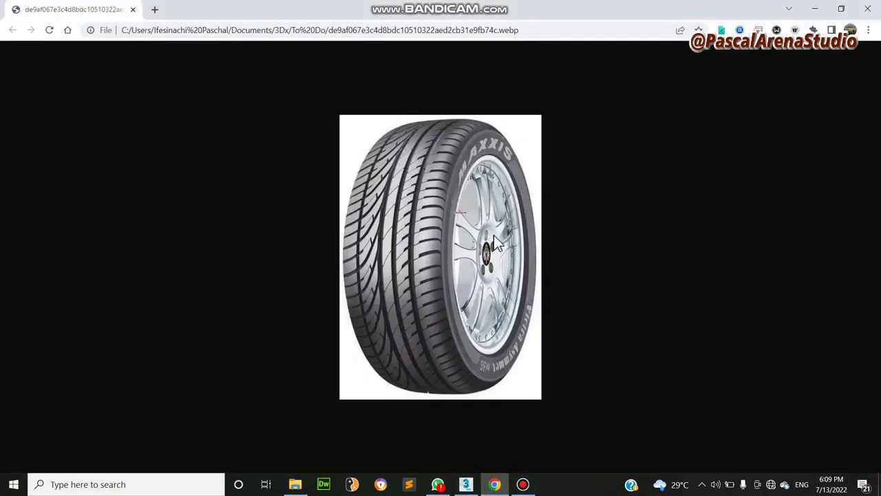
{"action": "left_click", "coordinate": [495, 484]}
{"action": "left_click_drag", "start_coordinate": [365, 232], "coordinate": [309, 203]}
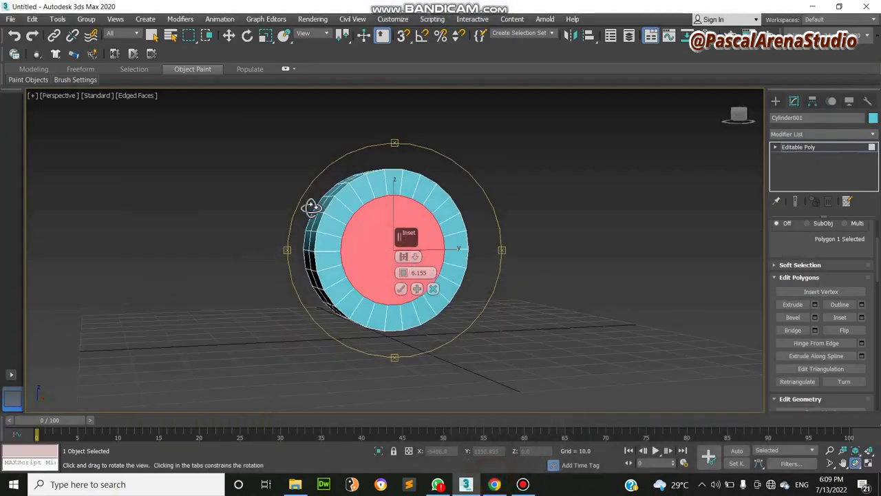
{"action": "left_click", "coordinate": [401, 290]}
Select the cylinder's back cap polygon and delete it.
{"action": "left_click_drag", "start_coordinate": [348, 250], "coordinate": [409, 268]}
{"action": "key", "text": "w"}
{"action": "left_click", "coordinate": [363, 267]}
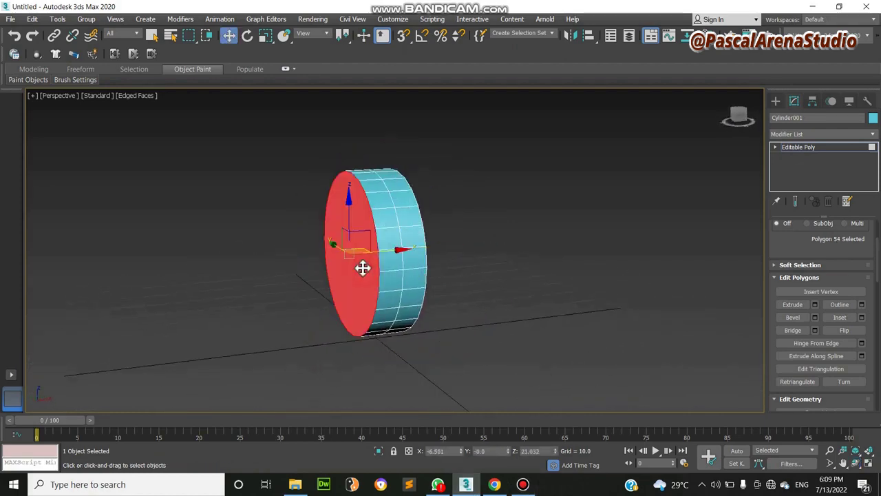
{"action": "key", "text": "Delete"}
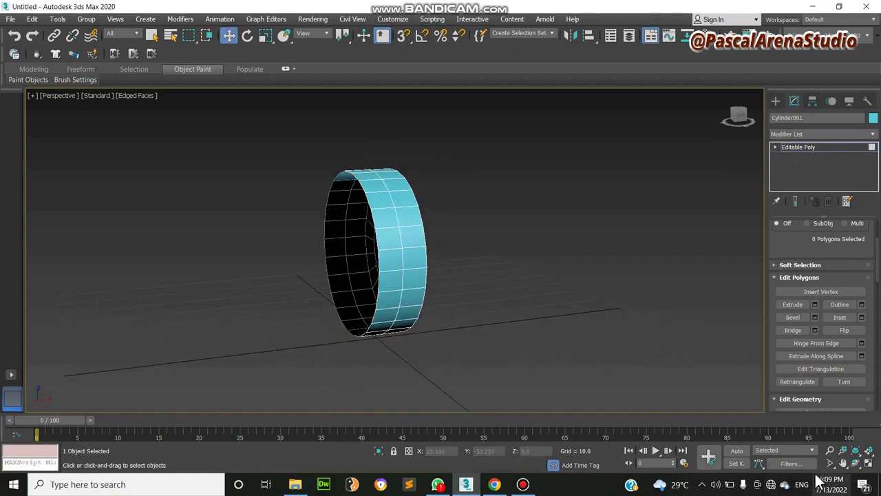
Extrude the inset front face inward with height -0.826.
{"action": "left_click", "coordinate": [855, 464]}
{"action": "key", "text": "w"}
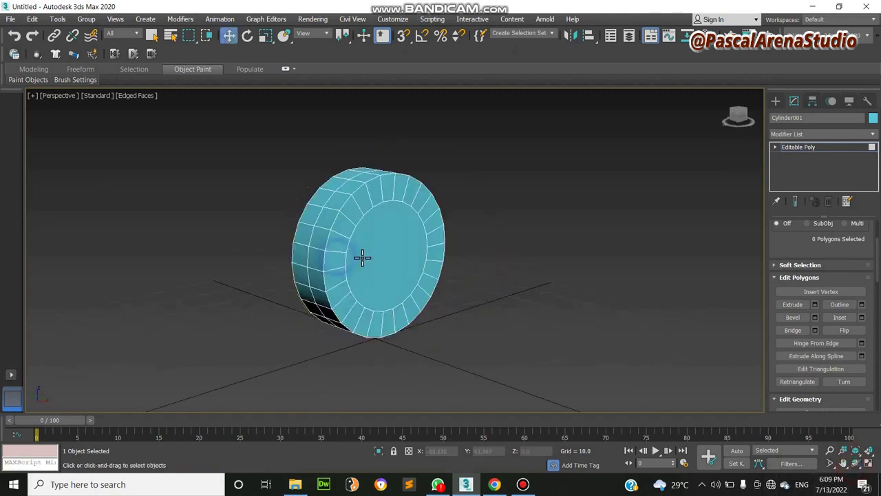
{"action": "left_click", "coordinate": [363, 256]}
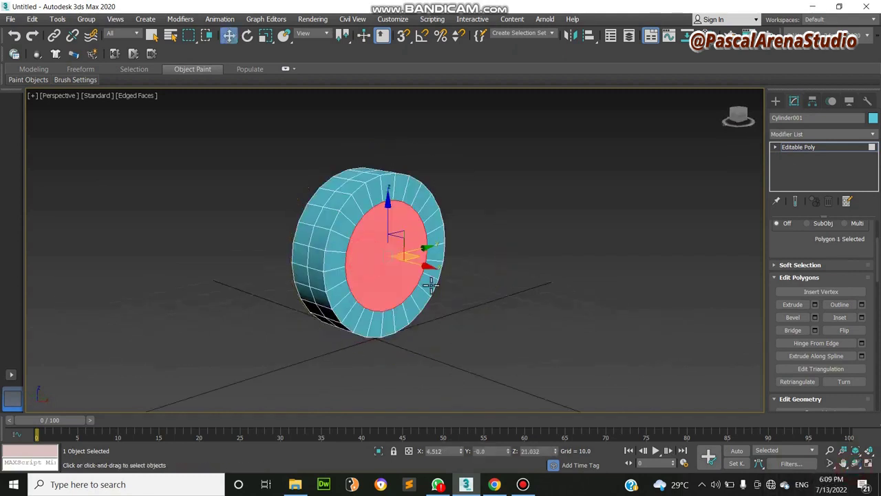
{"action": "left_click", "coordinate": [814, 305]}
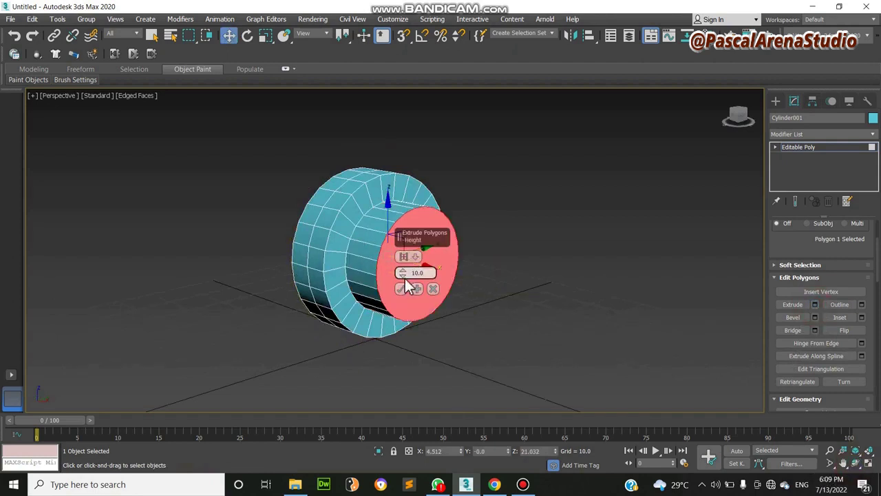
{"action": "left_click_drag", "start_coordinate": [406, 281], "coordinate": [420, 325]}
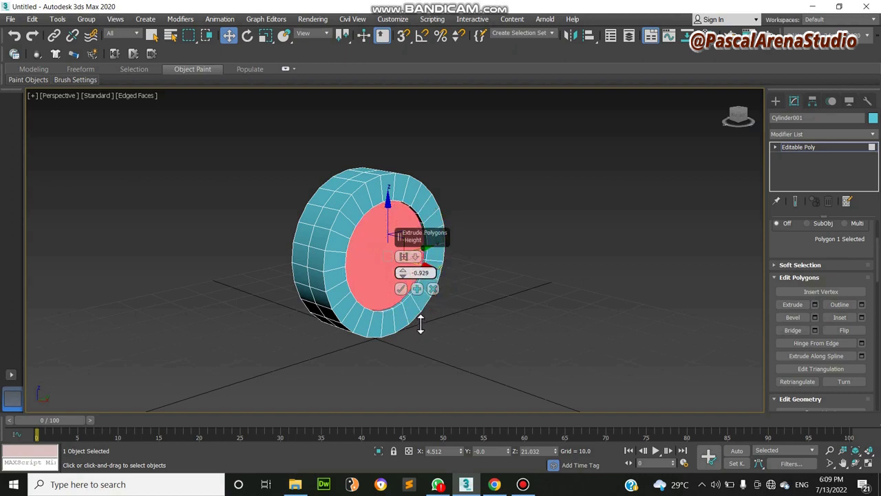
{"action": "left_click_drag", "start_coordinate": [420, 324], "coordinate": [420, 323]}
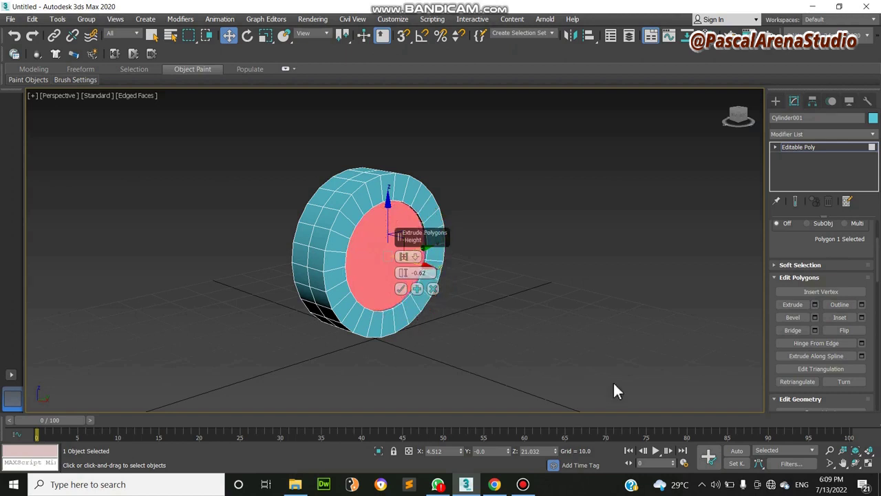
{"action": "scroll", "coordinate": [367, 238], "scroll_direction": "up", "scroll_amount": 5}
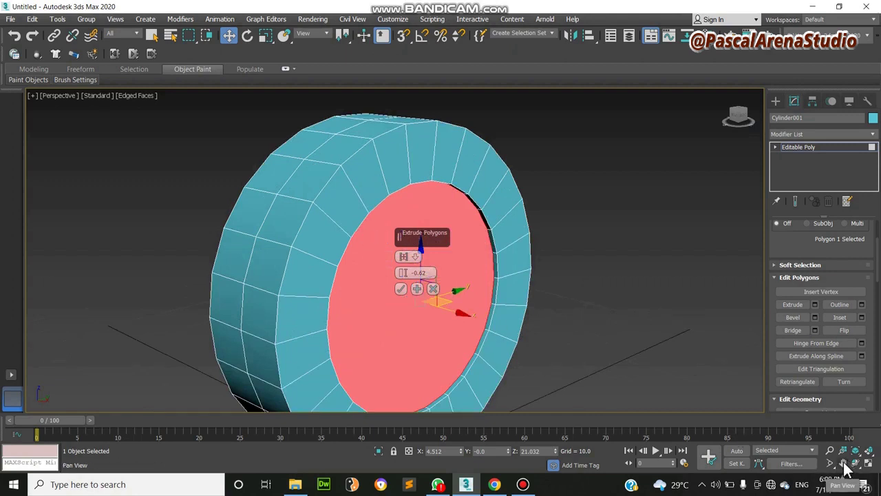
{"action": "middle_click_drag", "start_coordinate": [521, 309], "coordinate": [516, 246], "text": "alt"}
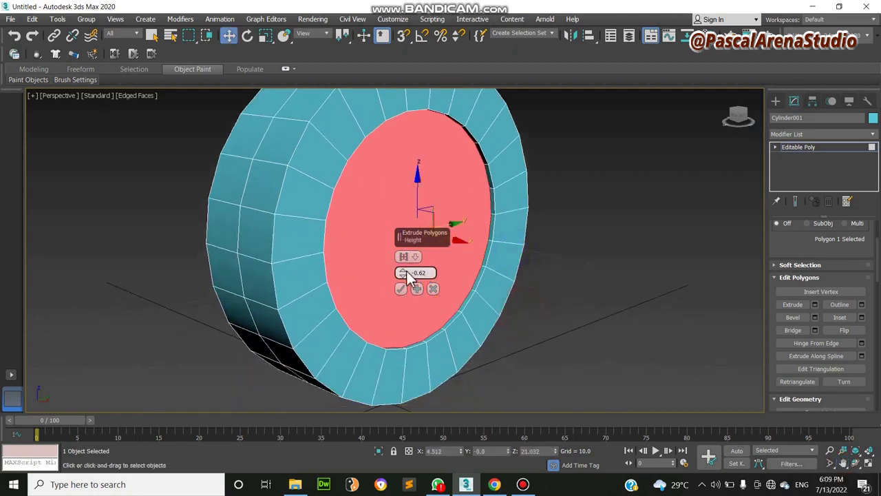
{"action": "left_click_drag", "start_coordinate": [405, 271], "coordinate": [410, 273]}
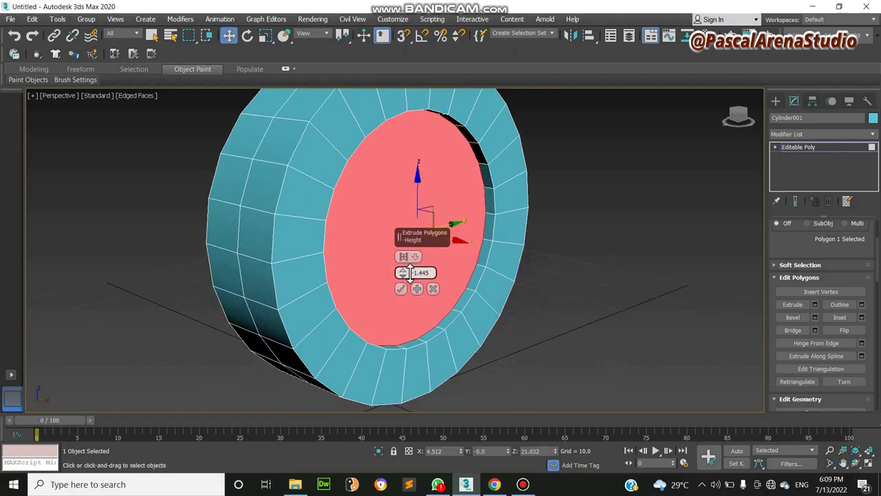
{"action": "left_click_drag", "start_coordinate": [410, 272], "coordinate": [410, 269]}
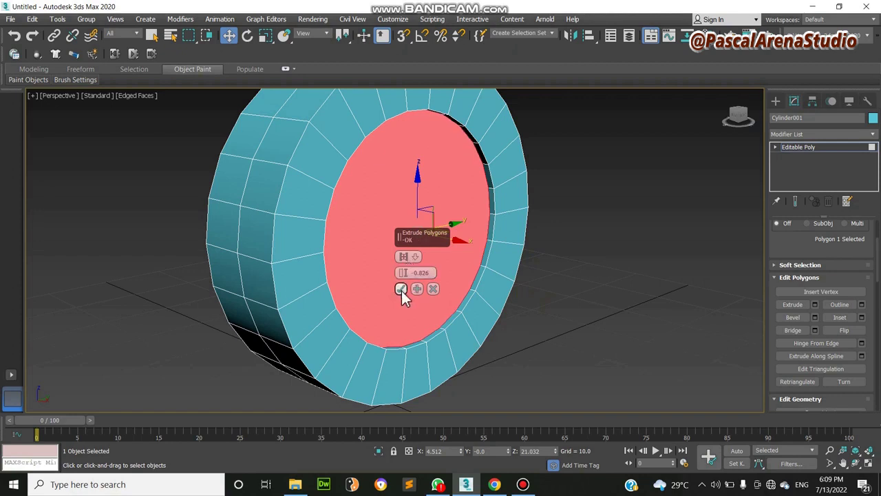
{"action": "left_click", "coordinate": [401, 289]}
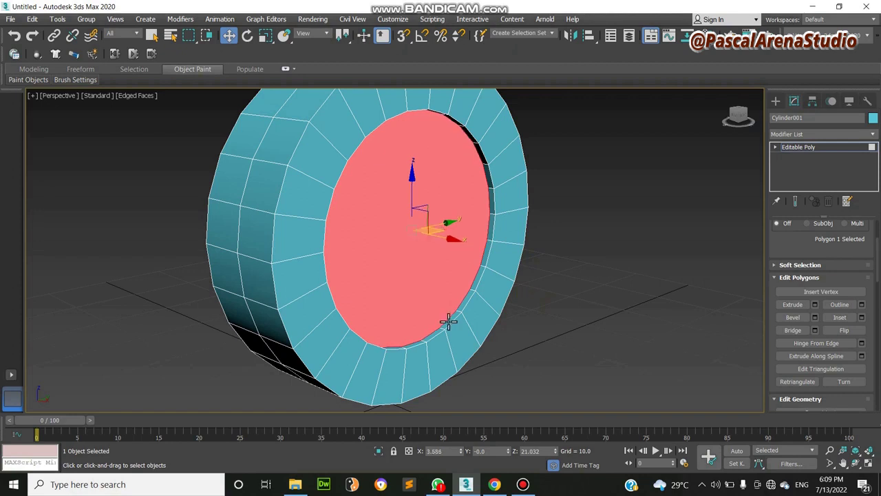
Delete the recessed front face, leaving an open ring.
{"action": "key", "text": "Delete"}
{"action": "scroll", "coordinate": [445, 317], "scroll_direction": "down", "scroll_amount": 5}
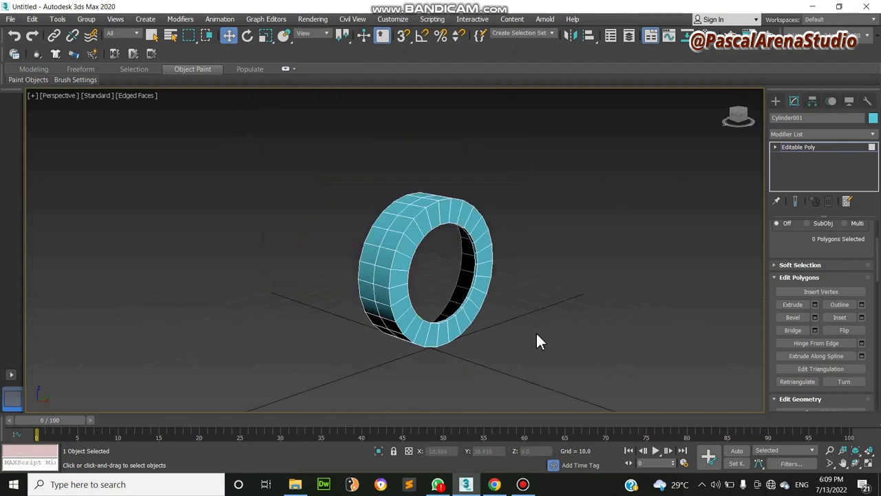
{"action": "left_click", "coordinate": [856, 463]}
In Edge mode, select the full edge loop on the ring's front rim.
{"action": "left_click_drag", "start_coordinate": [389, 232], "coordinate": [419, 259]}
{"action": "left_click_drag", "start_coordinate": [797, 274], "coordinate": [797, 281]}
{"action": "scroll", "coordinate": [797, 281], "scroll_direction": "up", "scroll_amount": 3}
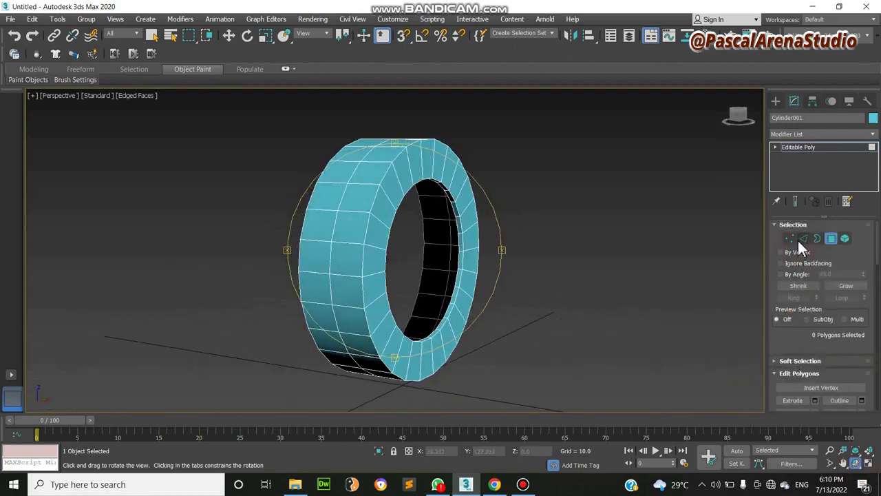
{"action": "left_click", "coordinate": [802, 237]}
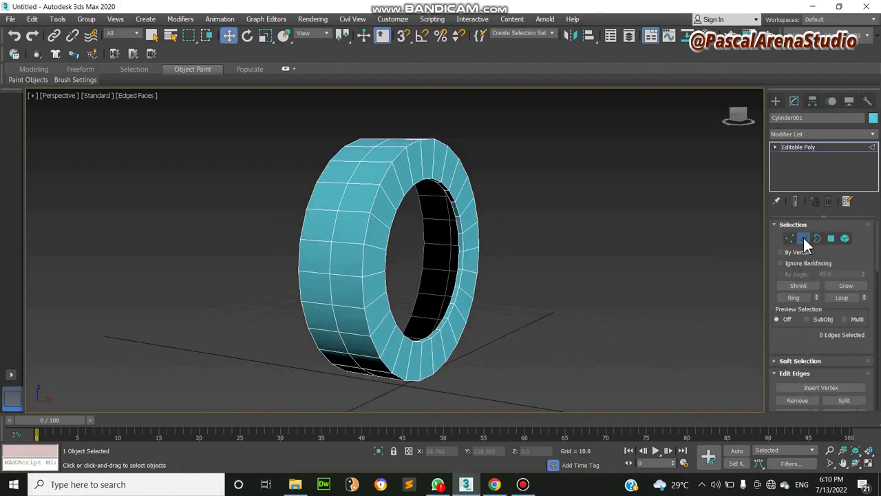
{"action": "left_click", "coordinate": [370, 206]}
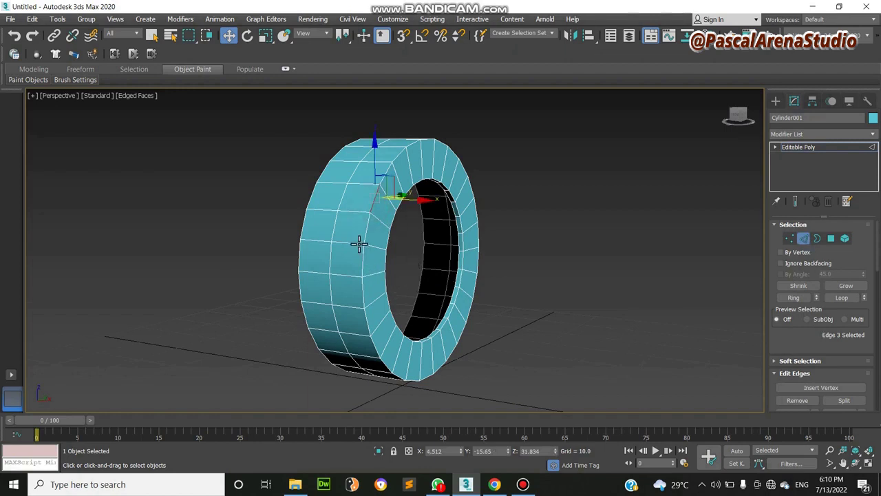
{"action": "double_click", "coordinate": [364, 238]}
Chamfer the rim loop by 0.897, then pick a single edge across the tread.
{"action": "scroll", "coordinate": [797, 338], "scroll_direction": "down", "scroll_amount": 3}
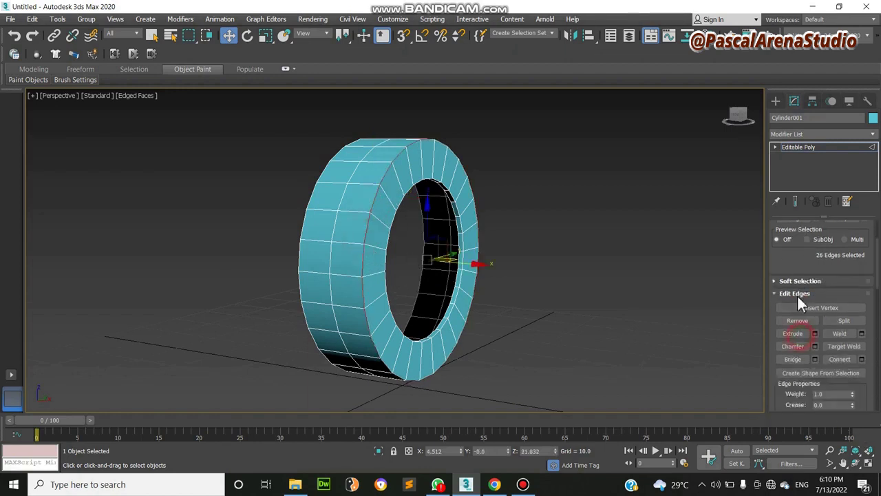
{"action": "left_click", "coordinate": [815, 346]}
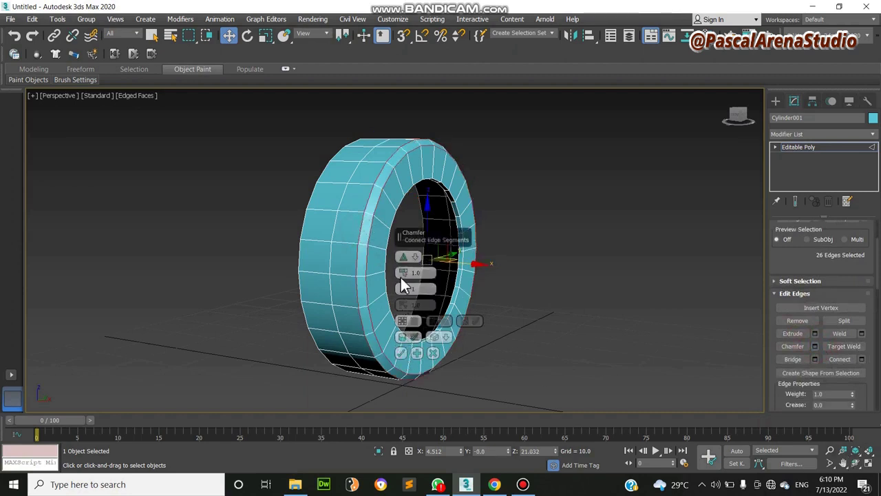
{"action": "left_click_drag", "start_coordinate": [404, 273], "coordinate": [404, 273]}
{"action": "left_click", "coordinate": [401, 353]}
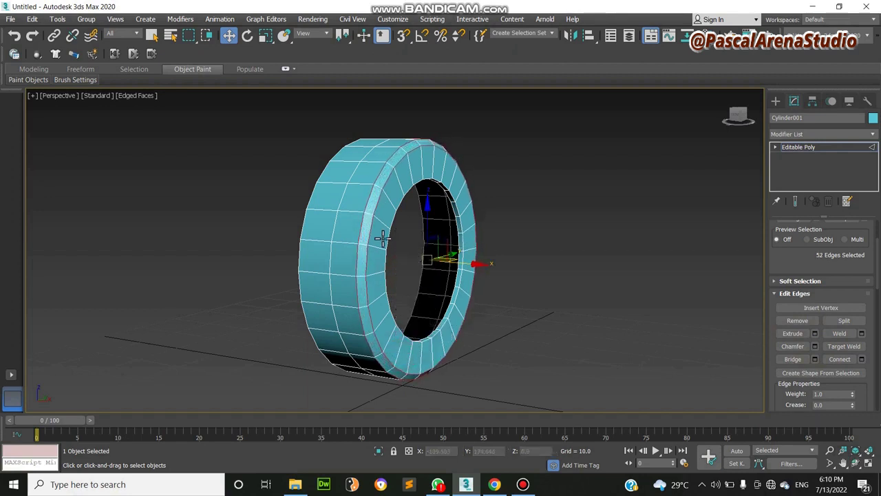
{"action": "left_click", "coordinate": [382, 224]}
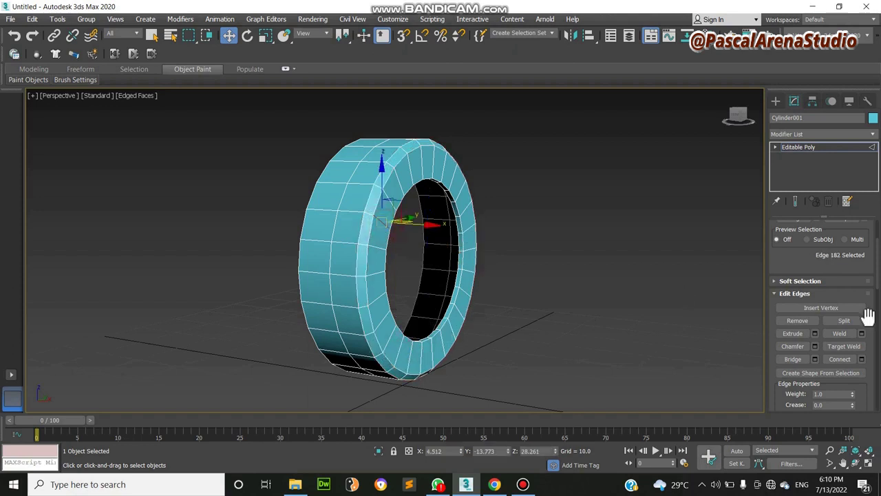
{"action": "scroll", "coordinate": [777, 258], "scroll_direction": "up", "scroll_amount": 2}
Ring-select the tread edges, connect them into a new loop, and shift it outward.
{"action": "left_click", "coordinate": [793, 261]}
{"action": "scroll", "coordinate": [782, 321], "scroll_direction": "down", "scroll_amount": 2}
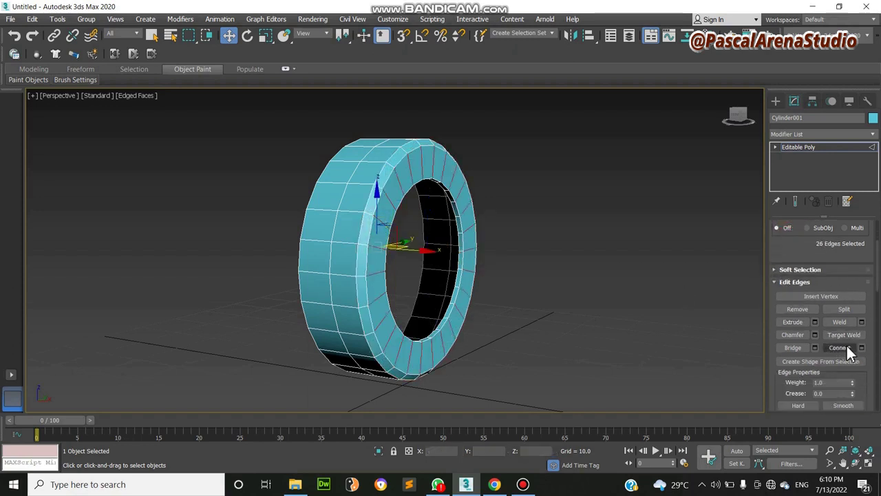
{"action": "left_click", "coordinate": [861, 347]}
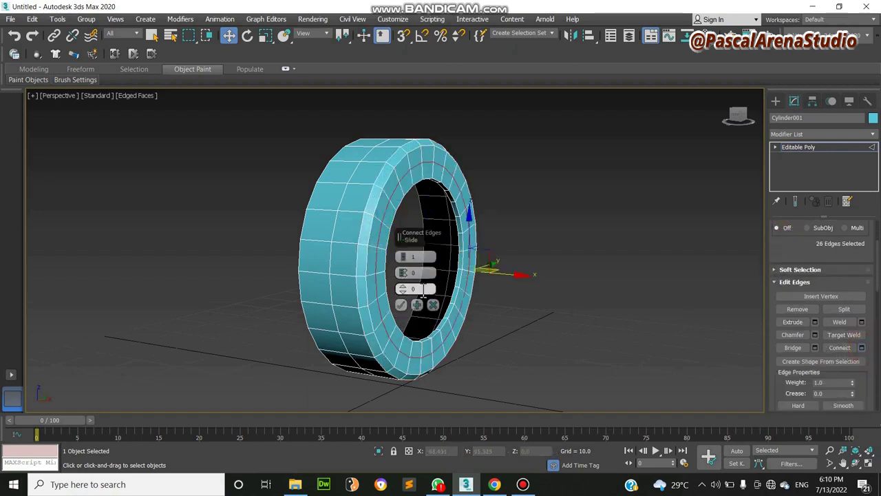
{"action": "left_click", "coordinate": [401, 305]}
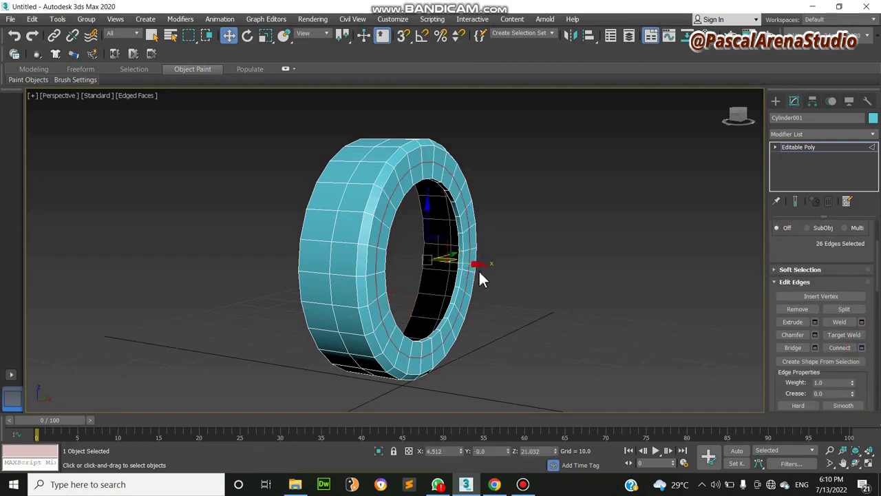
{"action": "left_click_drag", "start_coordinate": [469, 266], "coordinate": [424, 274]}
Chamfer the new edge loop with amount 0.381.
{"action": "left_click", "coordinate": [858, 466]}
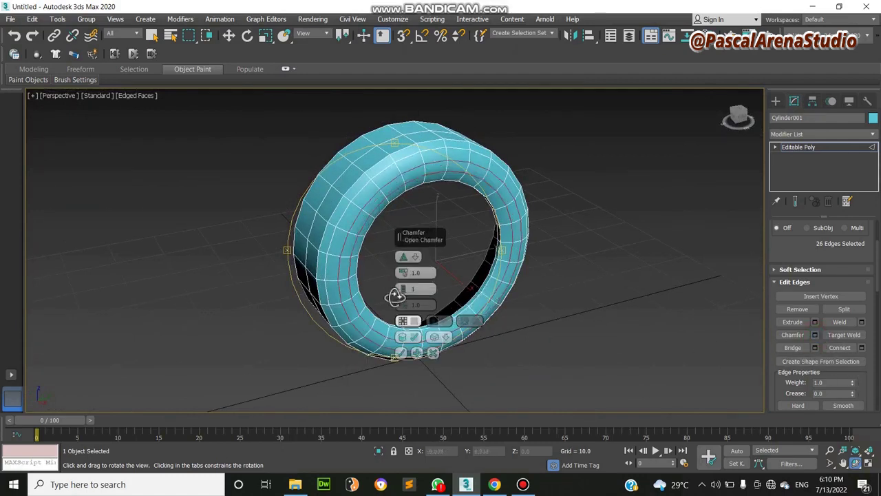
{"action": "left_click_drag", "start_coordinate": [404, 272], "coordinate": [403, 277]}
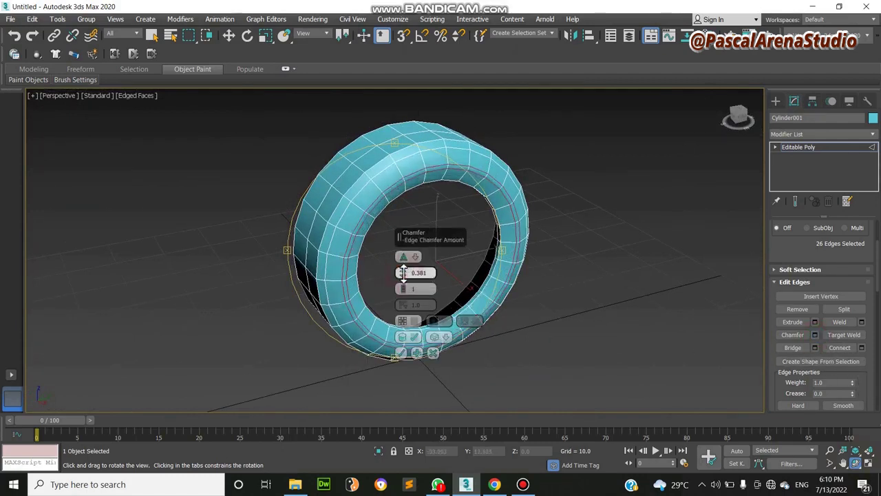
{"action": "left_click", "coordinate": [400, 354]}
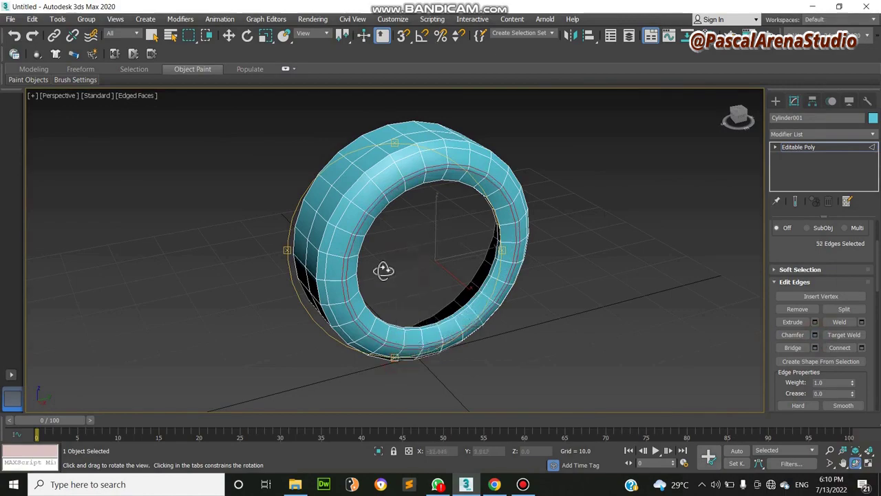
{"action": "left_click_drag", "start_coordinate": [384, 269], "coordinate": [395, 252]}
Ring an inner-rim edge and connect it into a new edge loop slid to 72.
{"action": "key", "text": "w"}
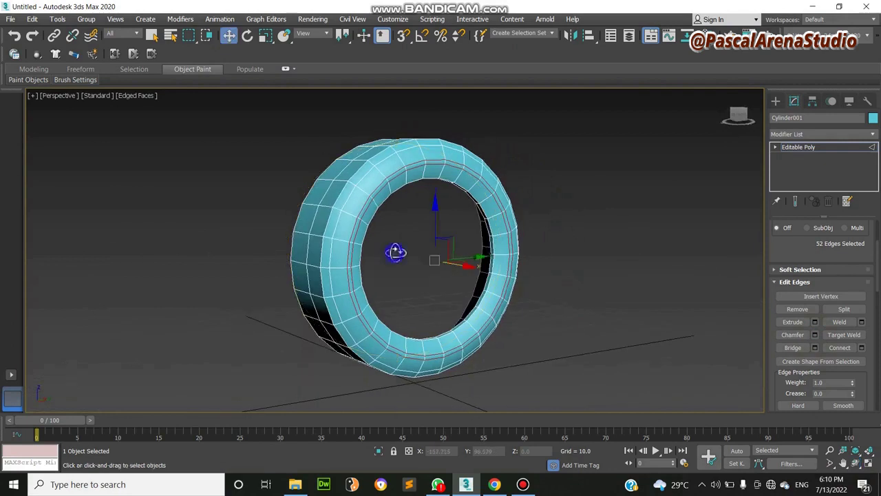
{"action": "left_click", "coordinate": [463, 177]}
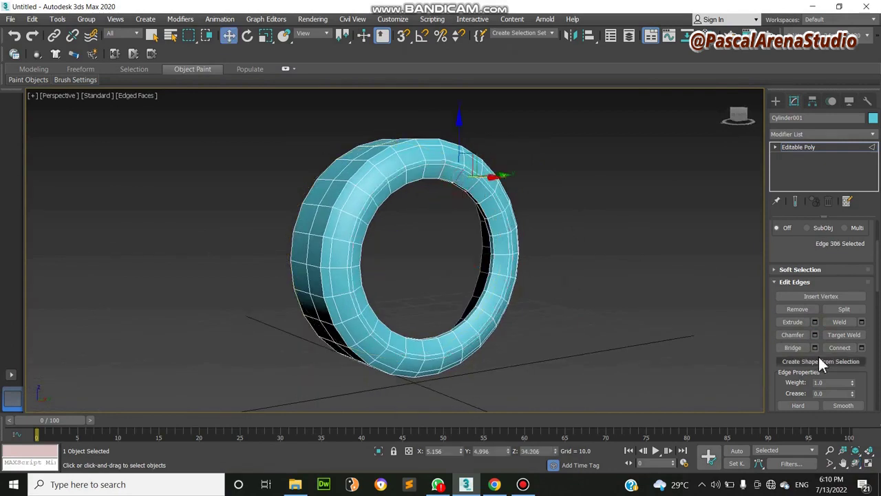
{"action": "scroll", "coordinate": [795, 262], "scroll_direction": "up", "scroll_amount": 2}
{"action": "left_click", "coordinate": [799, 276]}
{"action": "scroll", "coordinate": [856, 386], "scroll_direction": "down", "scroll_amount": 2}
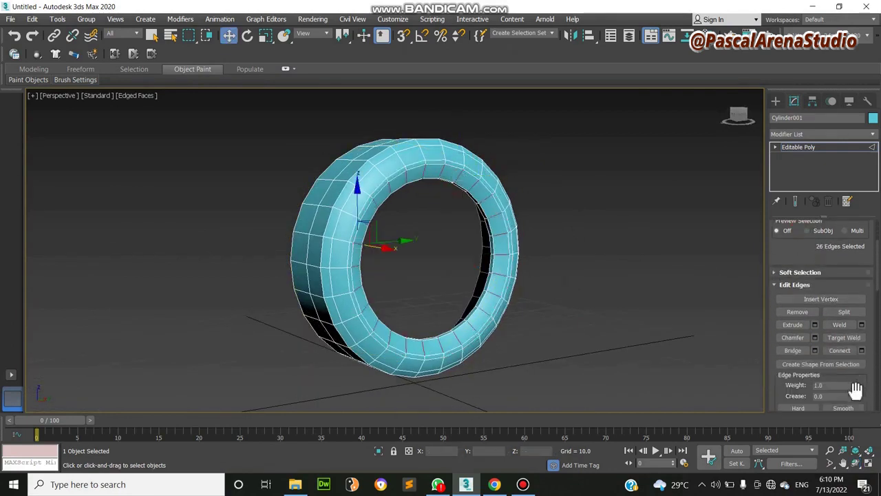
{"action": "left_click", "coordinate": [861, 351]}
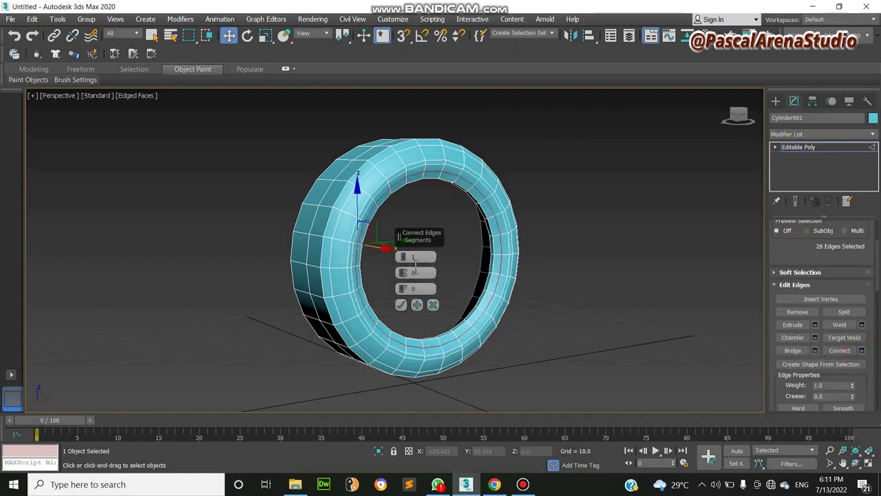
{"action": "left_click_drag", "start_coordinate": [406, 288], "coordinate": [410, 160]}
{"action": "left_click", "coordinate": [400, 305]}
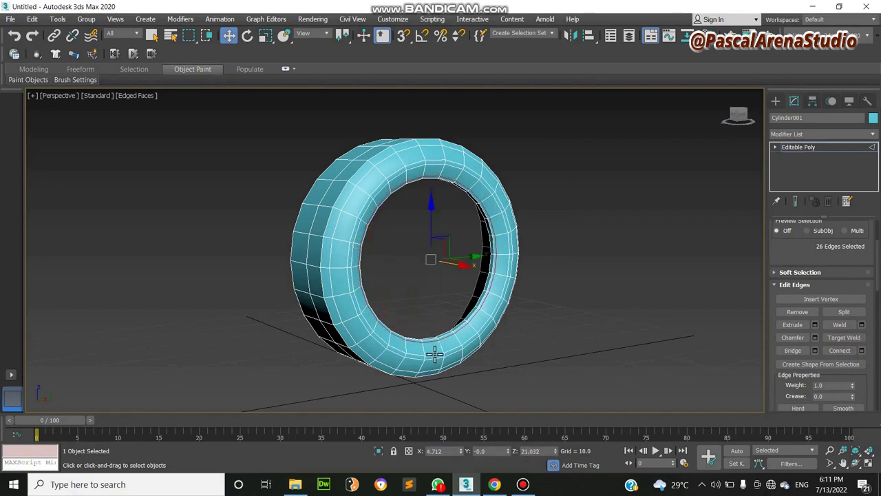
{"action": "left_click", "coordinate": [855, 463]}
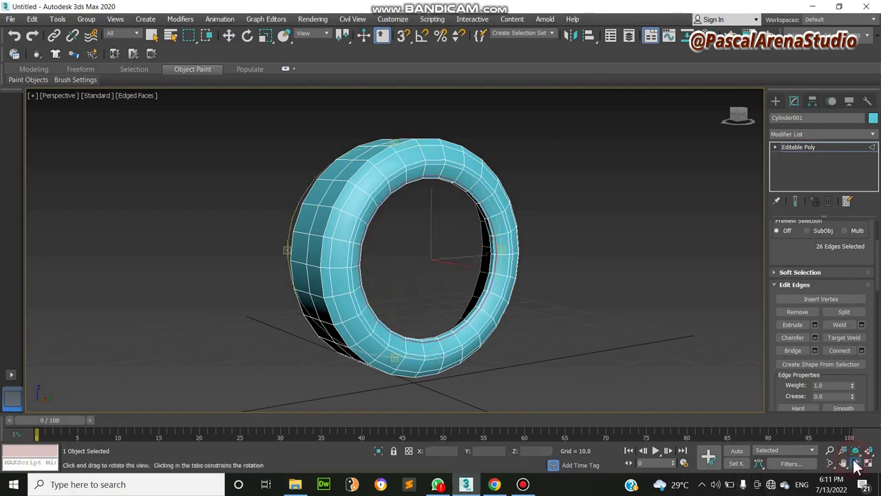
{"action": "left_click_drag", "start_coordinate": [352, 253], "coordinate": [427, 241]}
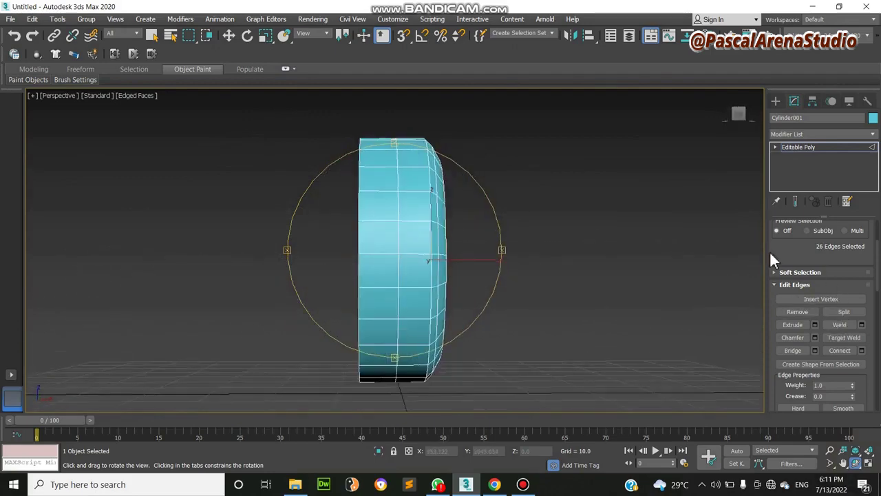
In the four-view layout, select the left half of the tyre's polygons and delete them.
{"action": "scroll", "coordinate": [771, 259], "scroll_direction": "up", "scroll_amount": 3}
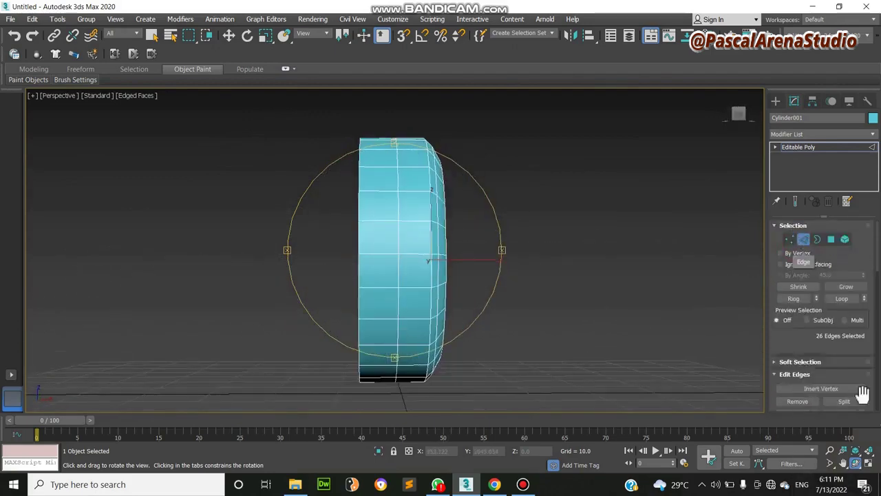
{"action": "left_click", "coordinate": [830, 240]}
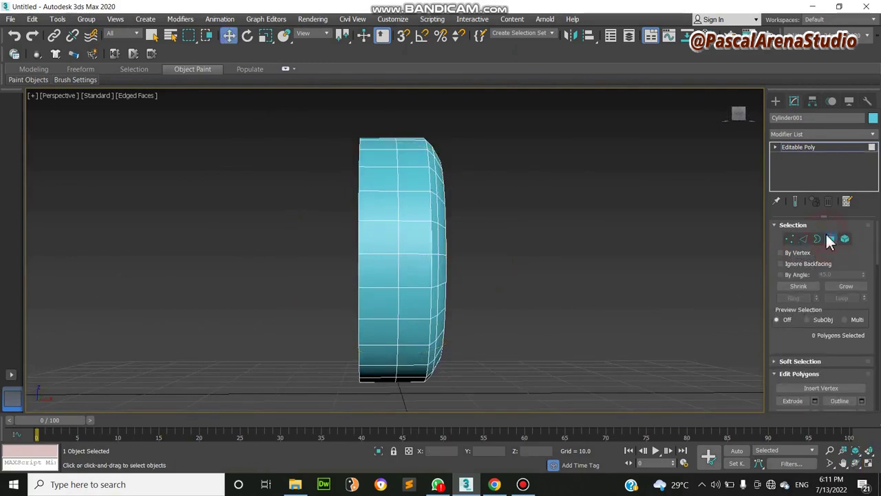
{"action": "left_click", "coordinate": [869, 463]}
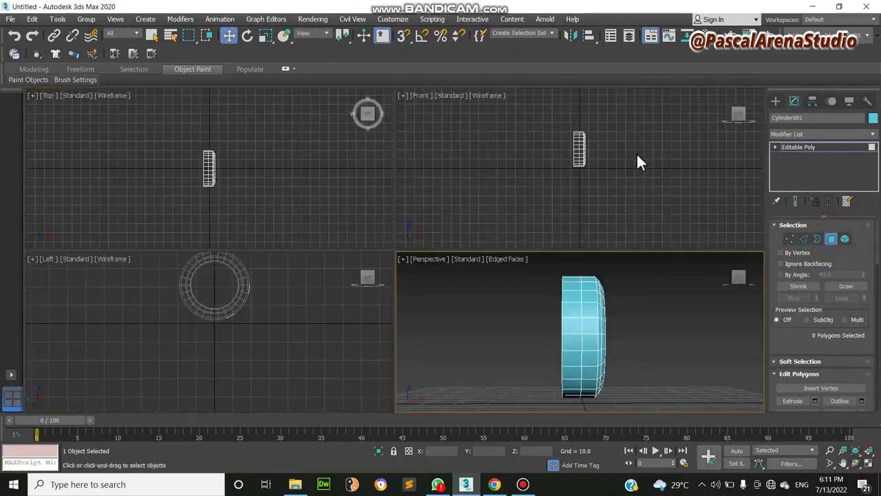
{"action": "scroll", "coordinate": [575, 138], "scroll_direction": "up", "scroll_amount": 3}
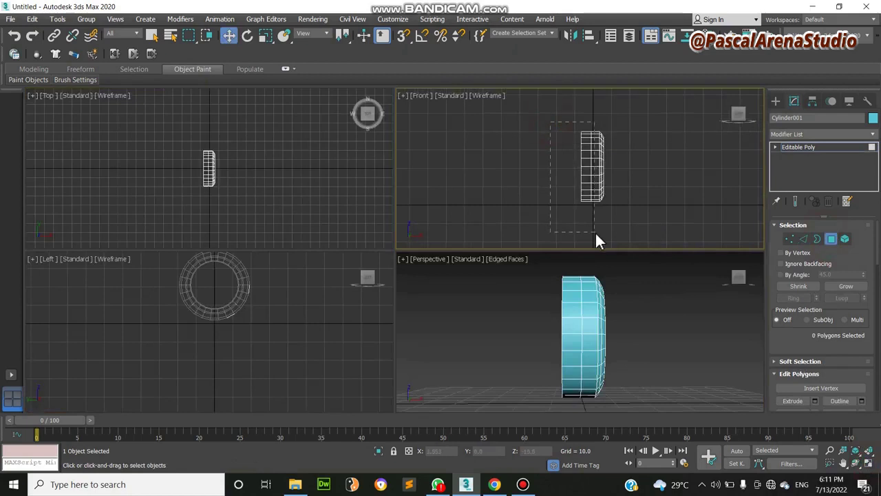
{"action": "left_click_drag", "start_coordinate": [596, 233], "coordinate": [596, 233]}
{"action": "key", "text": "Delete"}
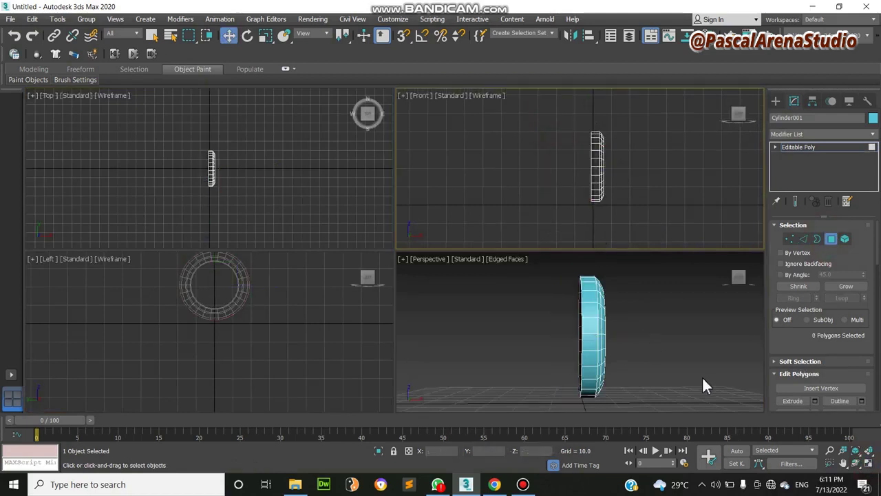
Exit polygon mode and maximize the Perspective view at an angle on the thin ring.
{"action": "left_click", "coordinate": [831, 239]}
{"action": "middle_click", "coordinate": [692, 315]}
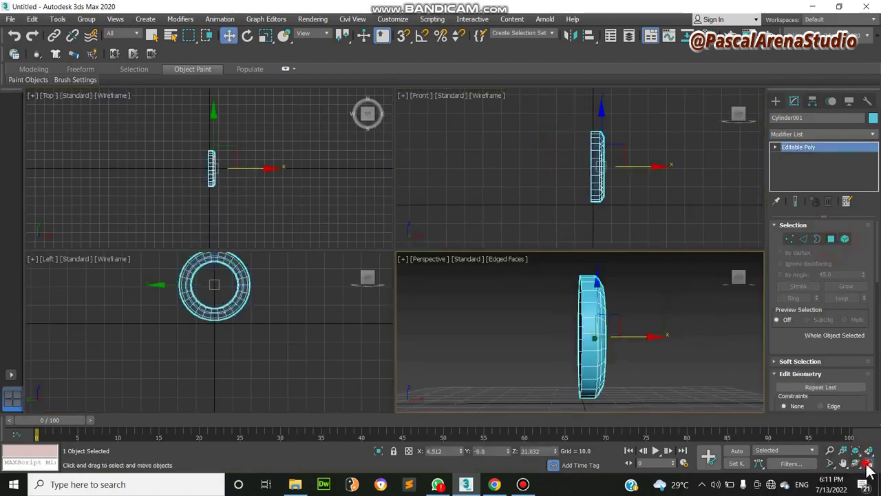
{"action": "left_click", "coordinate": [855, 462]}
{"action": "left_click", "coordinate": [868, 462]}
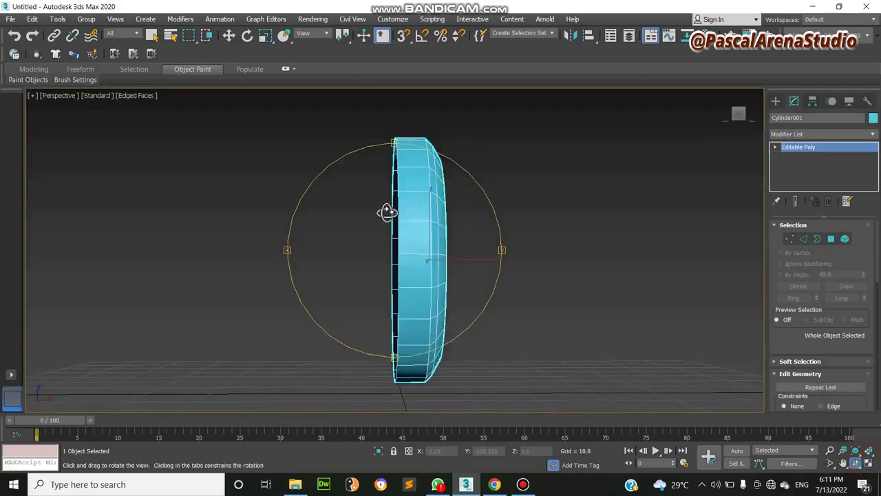
{"action": "left_click_drag", "start_coordinate": [387, 212], "coordinate": [423, 256]}
Ring an outer tread edge and preview Connect with 2 segments and adjusted slide.
{"action": "left_click", "coordinate": [803, 238]}
{"action": "key", "text": "w"}
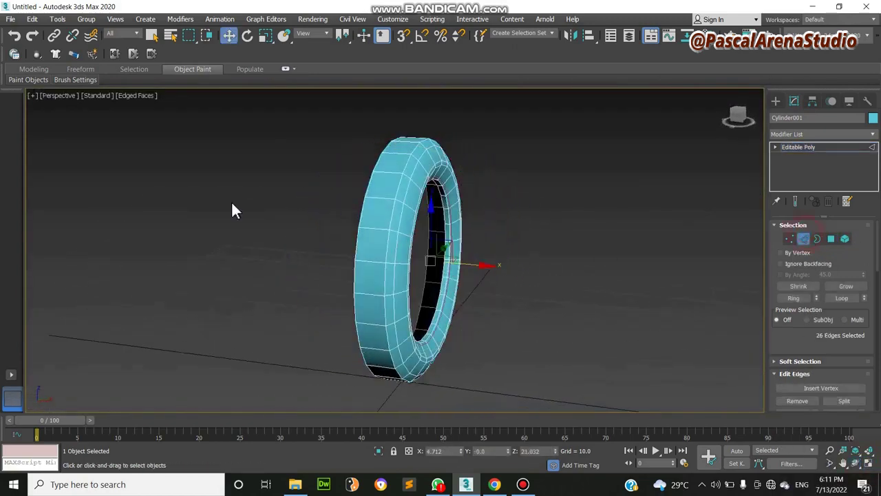
{"action": "left_click", "coordinate": [374, 233]}
{"action": "left_click", "coordinate": [802, 297]}
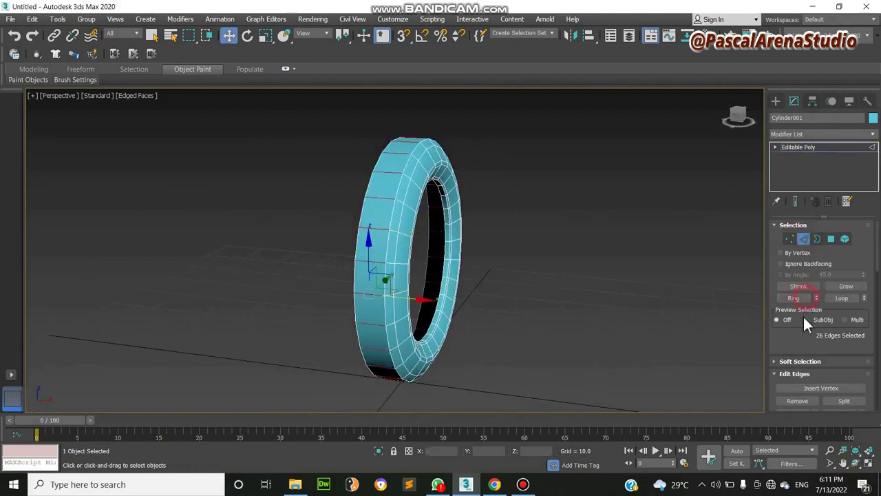
{"action": "scroll", "coordinate": [805, 344], "scroll_direction": "down", "scroll_amount": 4}
{"action": "left_click", "coordinate": [862, 346]}
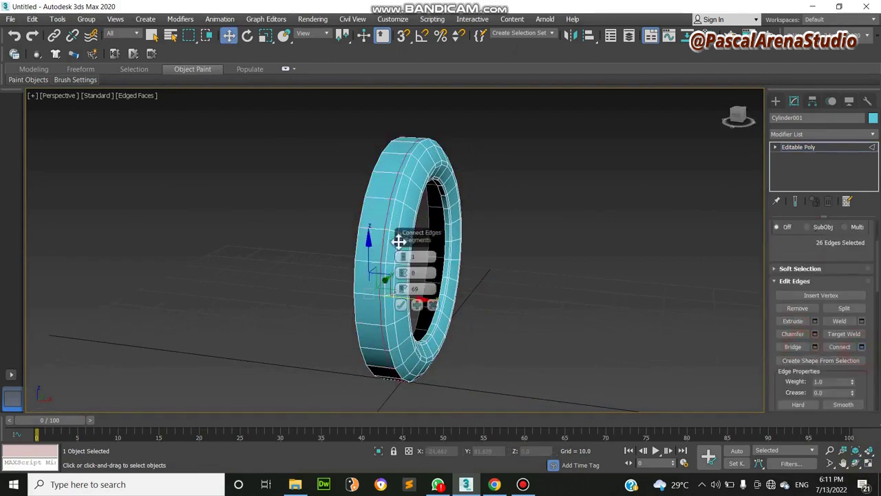
{"action": "left_click_drag", "start_coordinate": [406, 289], "coordinate": [415, 372]}
{"action": "left_click", "coordinate": [402, 257]}
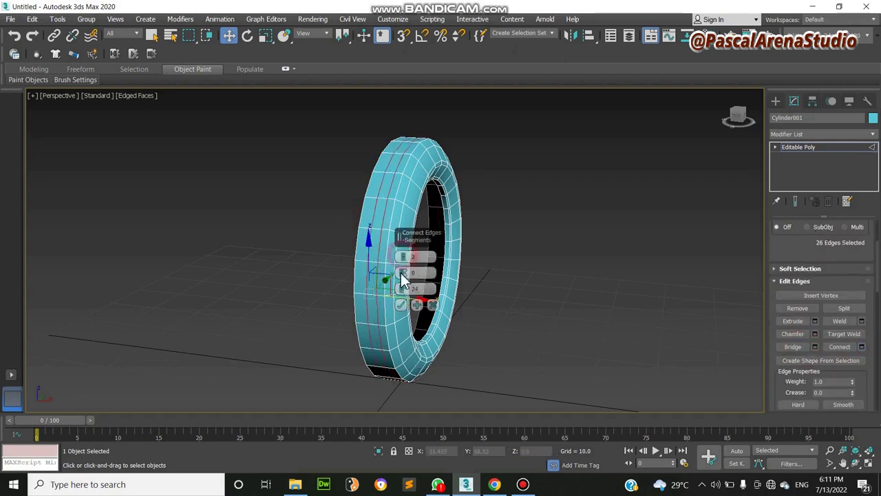
{"action": "left_click_drag", "start_coordinate": [397, 295], "coordinate": [425, 335]}
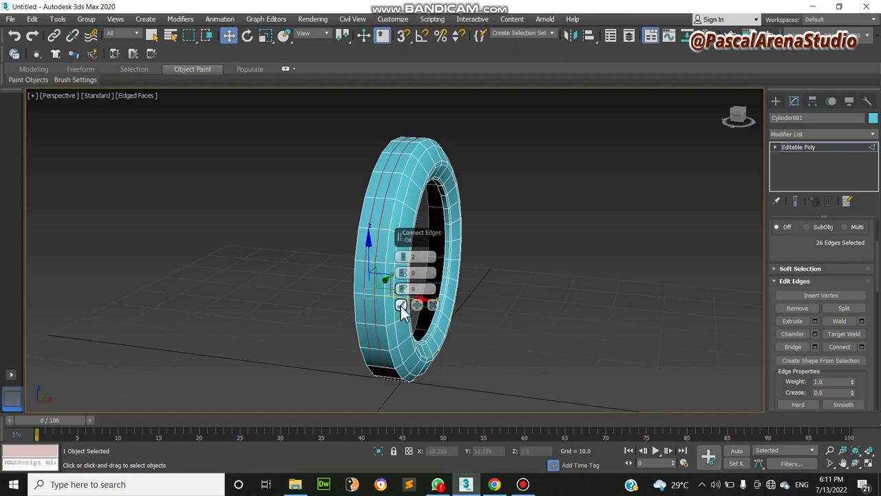
Set rotation to Local coordinates and try tilting the edges, cancelling the rotation.
{"action": "left_click", "coordinate": [248, 36]}
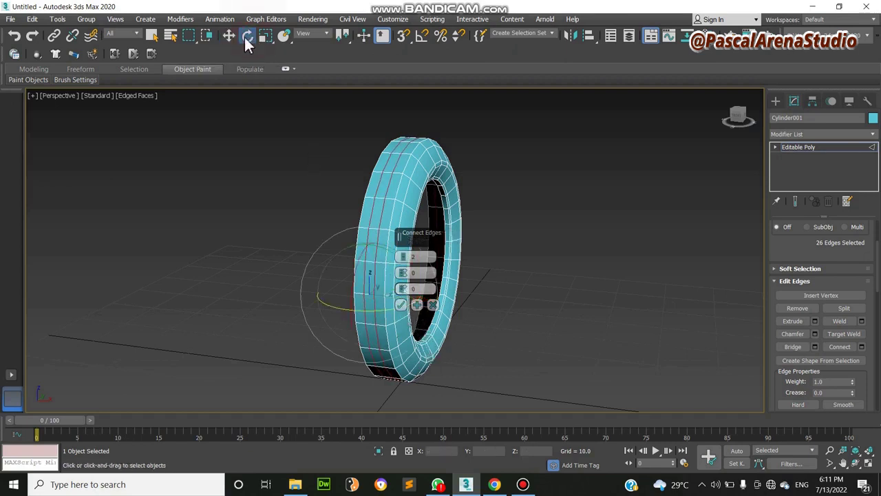
{"action": "left_click", "coordinate": [313, 33]}
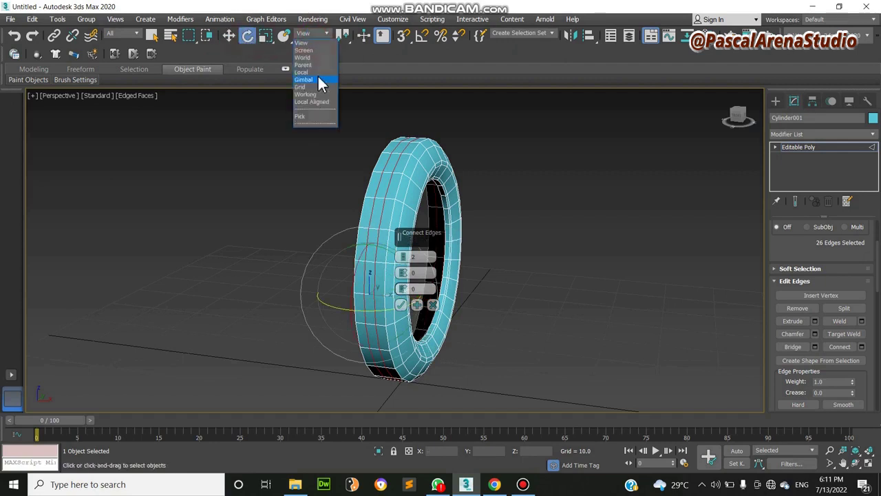
{"action": "left_click", "coordinate": [317, 72]}
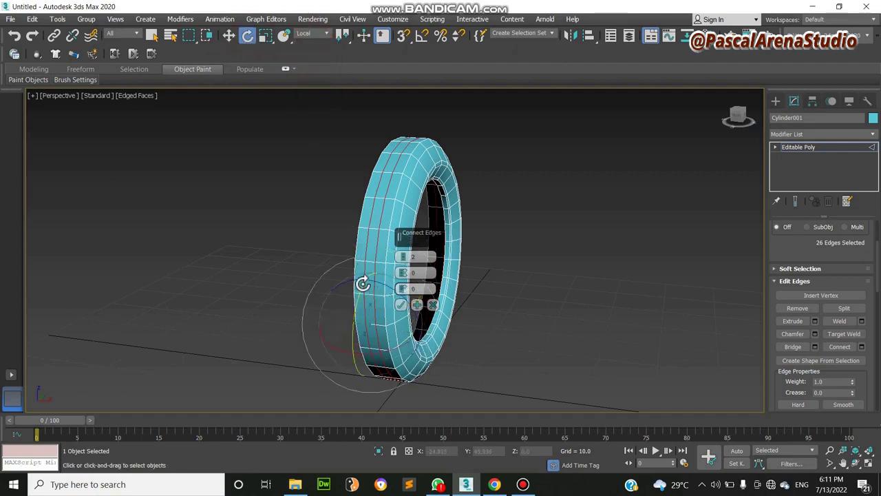
{"action": "left_click_drag", "start_coordinate": [363, 283], "coordinate": [369, 165]}
{"action": "right_click", "coordinate": [356, 308]}
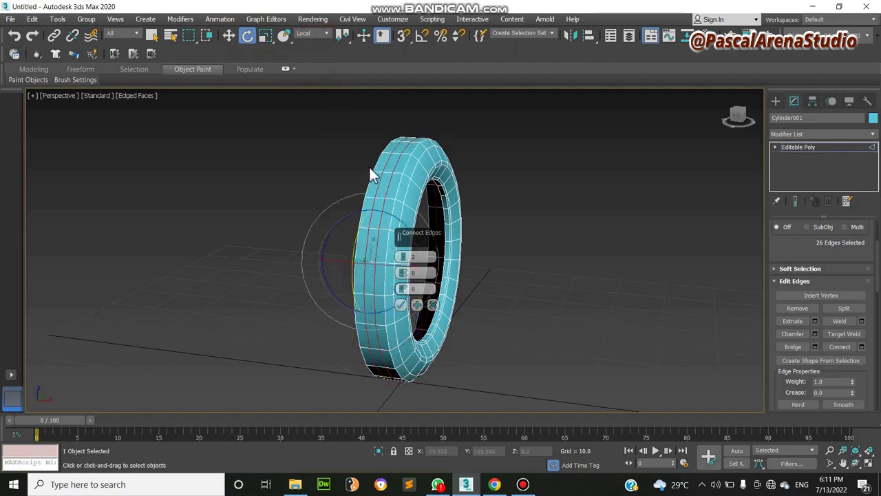
Confirm the two new edge loops and rotate them to skew the tread.
{"action": "left_click", "coordinate": [855, 463]}
{"action": "left_click_drag", "start_coordinate": [330, 227], "coordinate": [312, 222]}
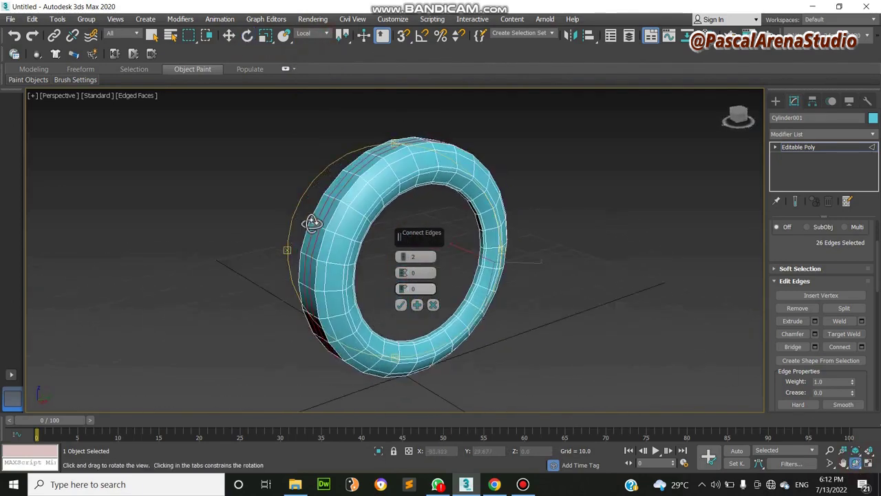
{"action": "left_click", "coordinate": [400, 305]}
{"action": "key", "text": "e"}
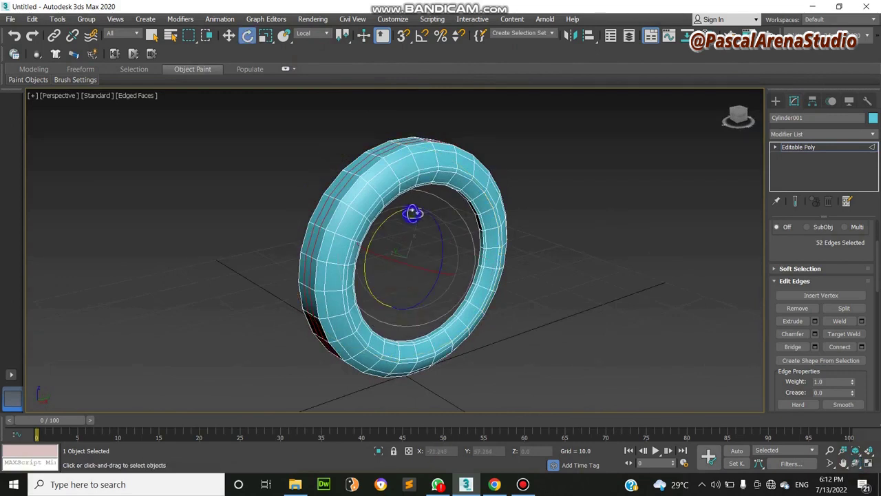
{"action": "left_click_drag", "start_coordinate": [406, 210], "coordinate": [393, 212]}
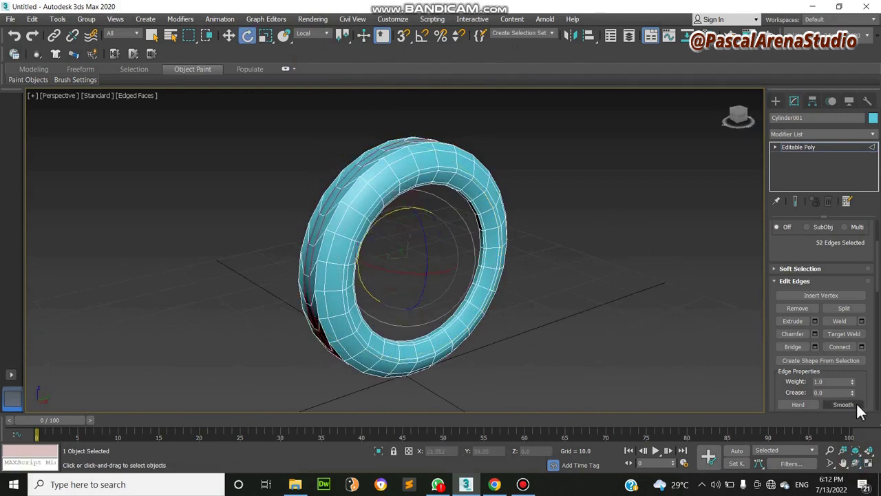
Orbit the tyre edge-on and bring up the reference photo in Chrome.
{"action": "left_click", "coordinate": [855, 462]}
{"action": "left_click_drag", "start_coordinate": [360, 241], "coordinate": [388, 244]}
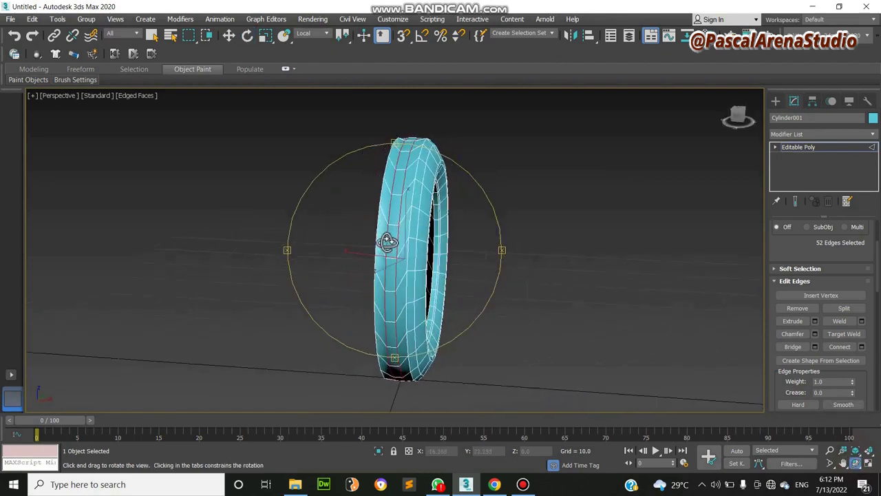
{"action": "left_click", "coordinate": [496, 486]}
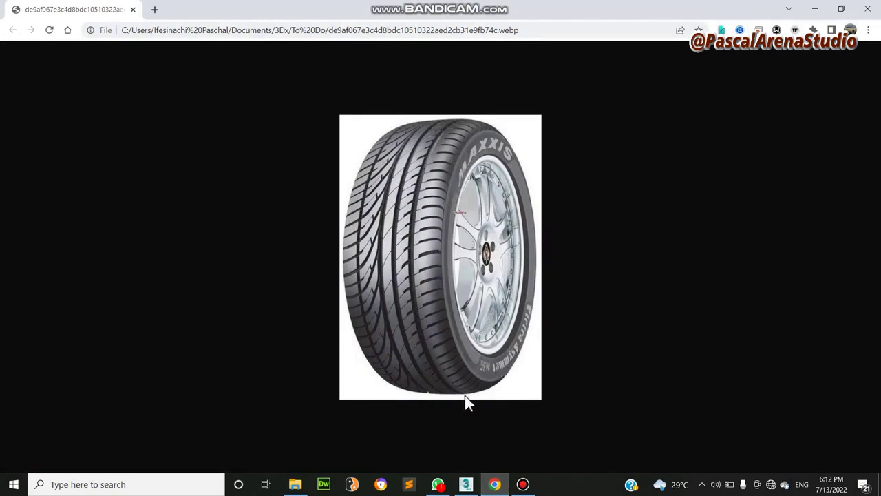
Switch back to the 3ds Max tyre model and orbit slightly around it.
{"action": "left_click", "coordinate": [466, 484]}
{"action": "mouse_move", "coordinate": [402, 248]}
{"action": "left_mouse_down"}
{"action": "mouse_move", "coordinate": [393, 242]}
{"action": "mouse_move", "coordinate": [407, 244]}
{"action": "left_mouse_up"}
Chamfer the skewed tread loops with amount 0.253 and one segment.
{"action": "key", "text": "e"}
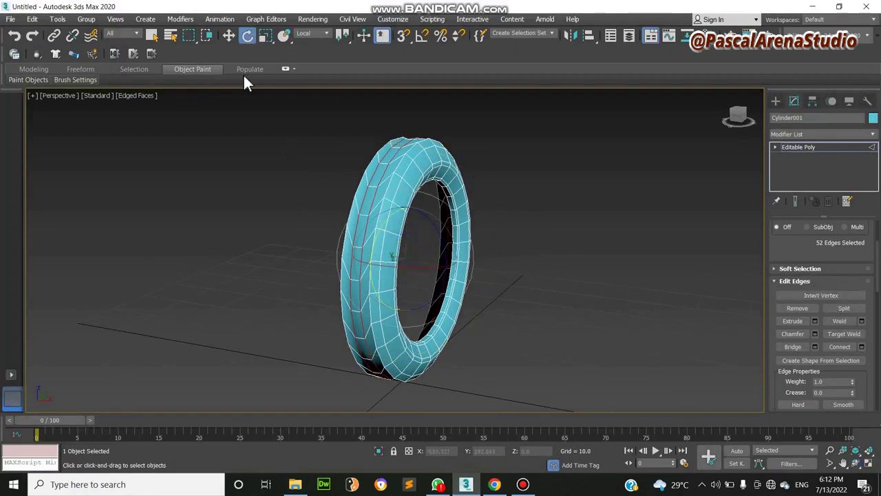
{"action": "left_click", "coordinate": [232, 37]}
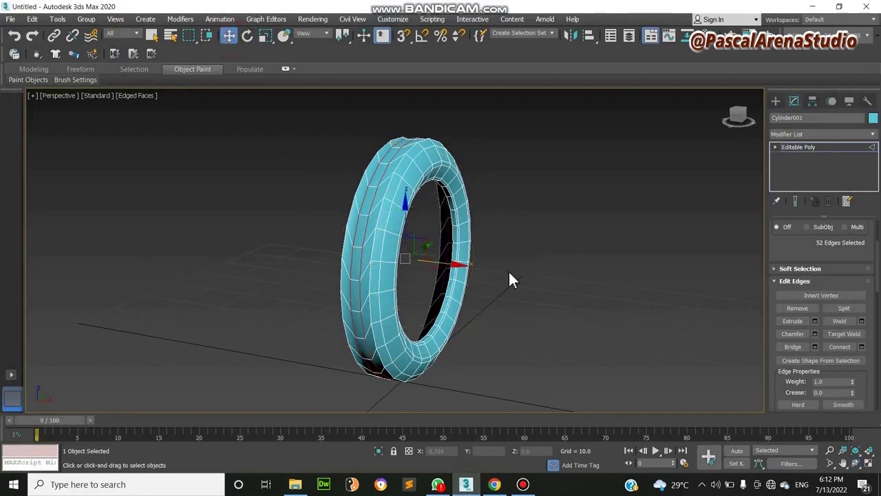
{"action": "left_click", "coordinate": [815, 334]}
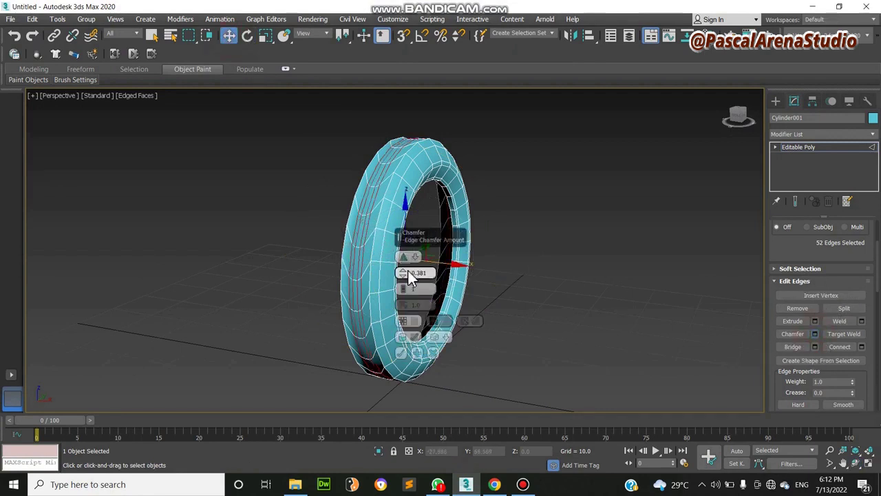
{"action": "right_click", "coordinate": [403, 271]}
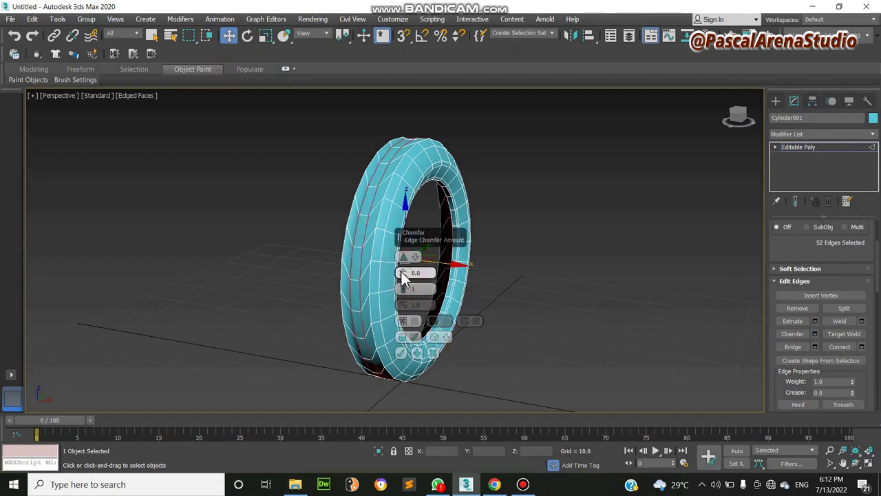
{"action": "left_click", "coordinate": [402, 271]}
{"action": "left_click", "coordinate": [402, 271]}
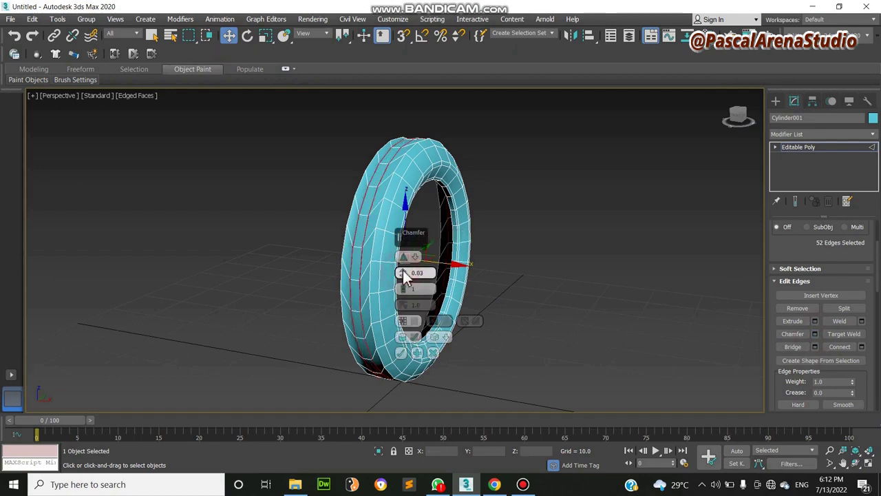
{"action": "left_click_drag", "start_coordinate": [404, 273], "coordinate": [405, 268]}
{"action": "right_click", "coordinate": [405, 268]}
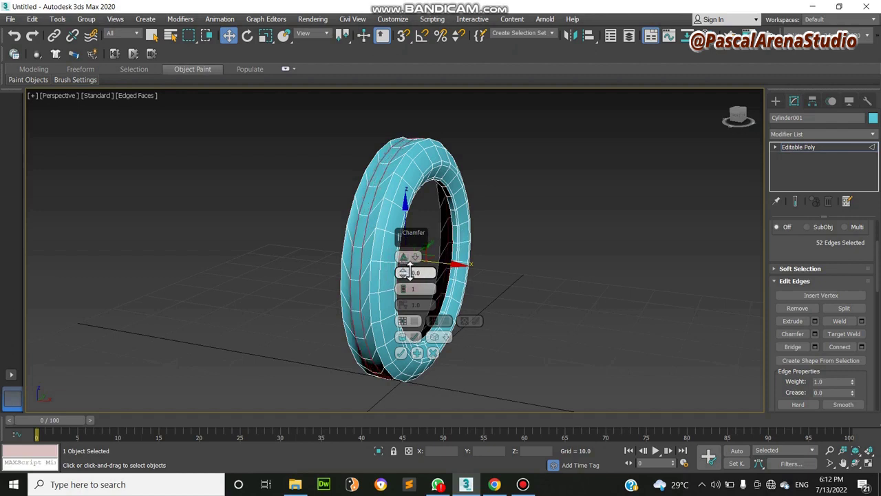
{"action": "left_click_drag", "start_coordinate": [404, 271], "coordinate": [406, 274]}
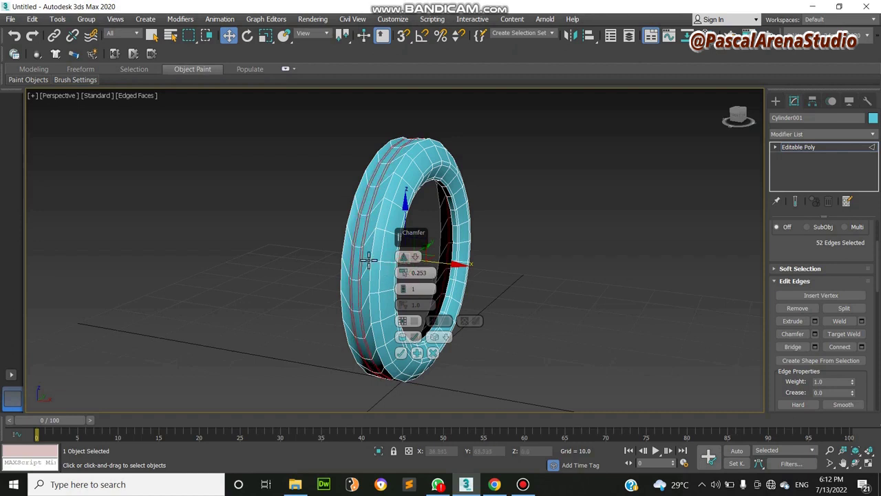
Add zig-zag tread edges along the middle and upper left side of the tyre.
{"action": "left_click", "coordinate": [365, 237], "text": "ctrl"}
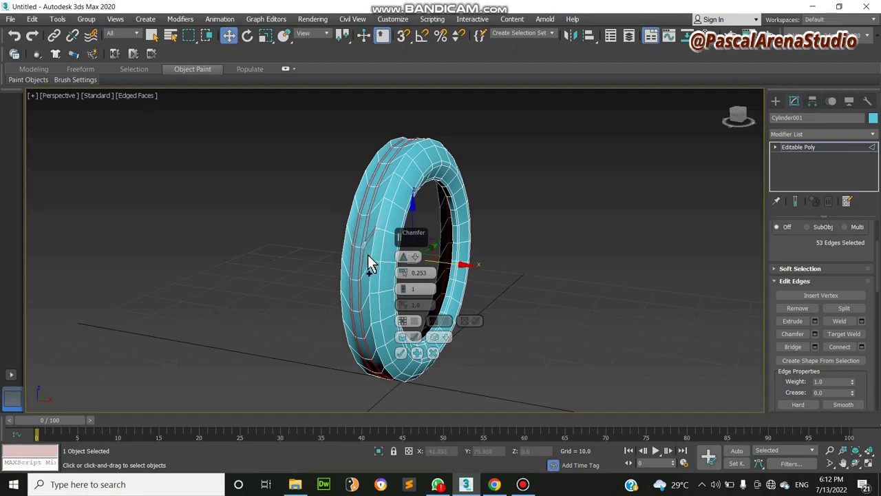
{"action": "left_click", "coordinate": [374, 206], "text": "ctrl"}
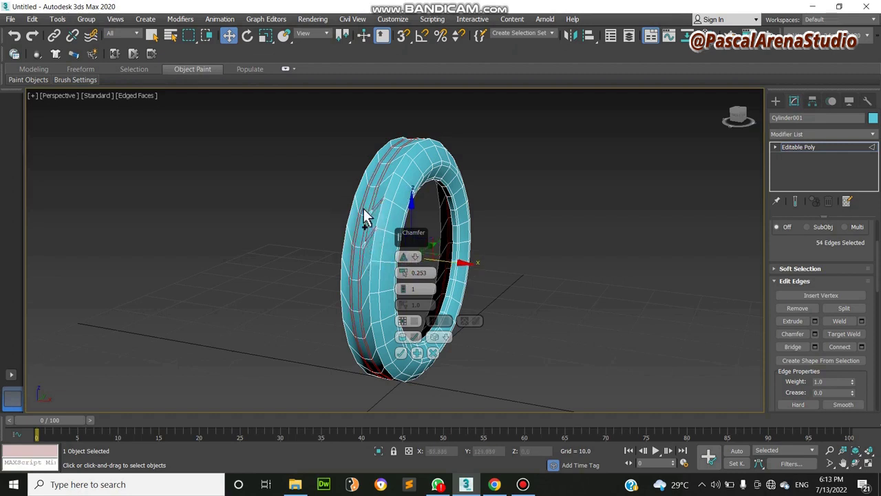
{"action": "left_click", "coordinate": [358, 207], "text": "ctrl"}
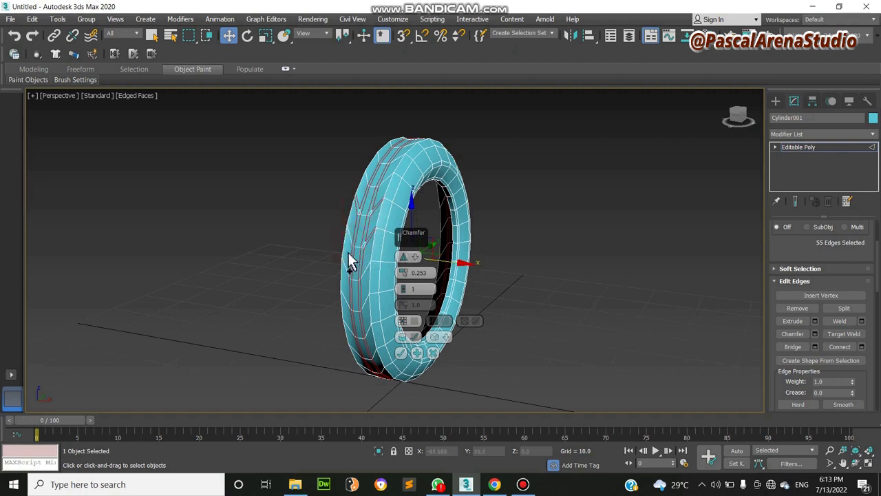
{"action": "left_click", "coordinate": [348, 233], "text": "ctrl"}
{"action": "left_click", "coordinate": [350, 270], "text": "ctrl"}
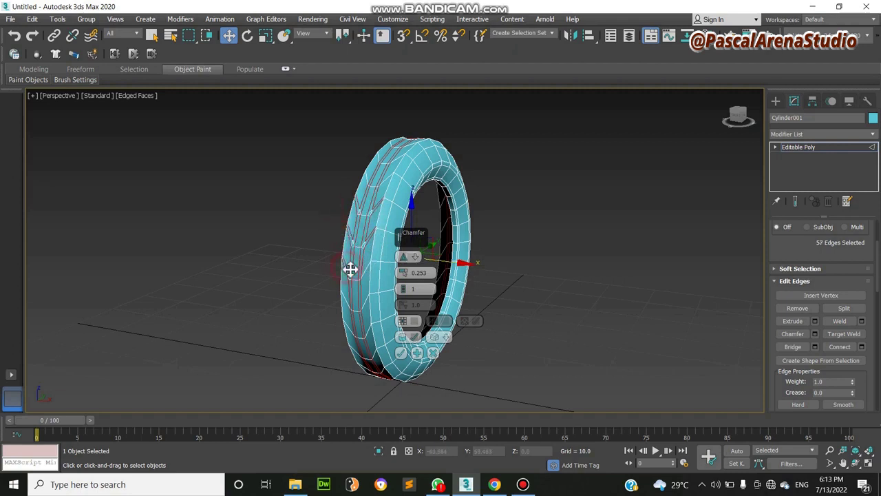
{"action": "left_click", "coordinate": [362, 269], "text": "ctrl"}
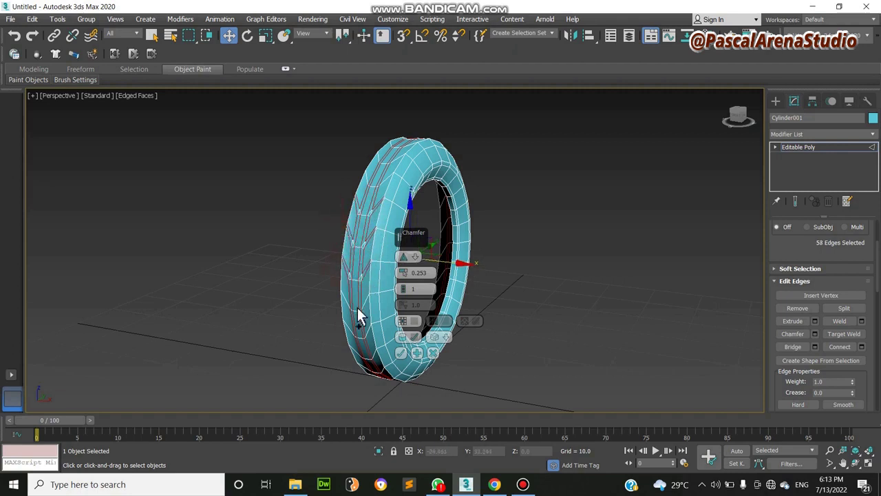
{"action": "left_click", "coordinate": [364, 305], "text": "ctrl"}
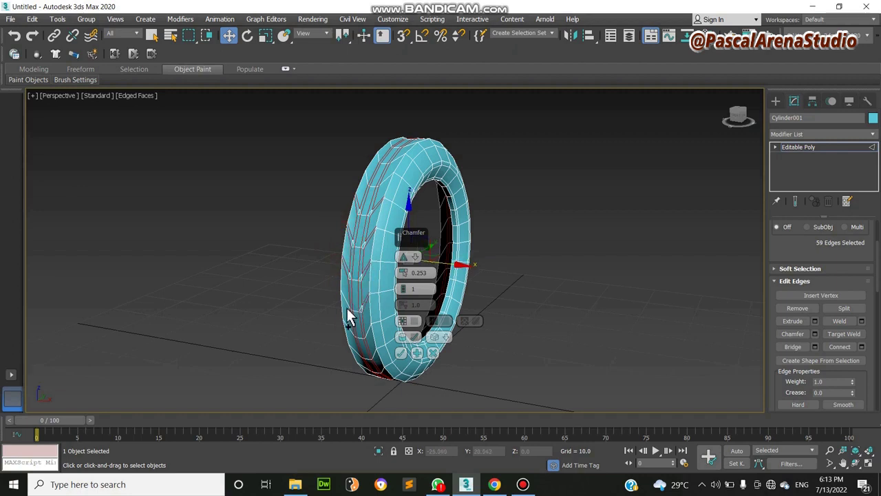
{"action": "left_click", "coordinate": [346, 302], "text": "ctrl"}
{"action": "left_click", "coordinate": [376, 262], "text": "ctrl"}
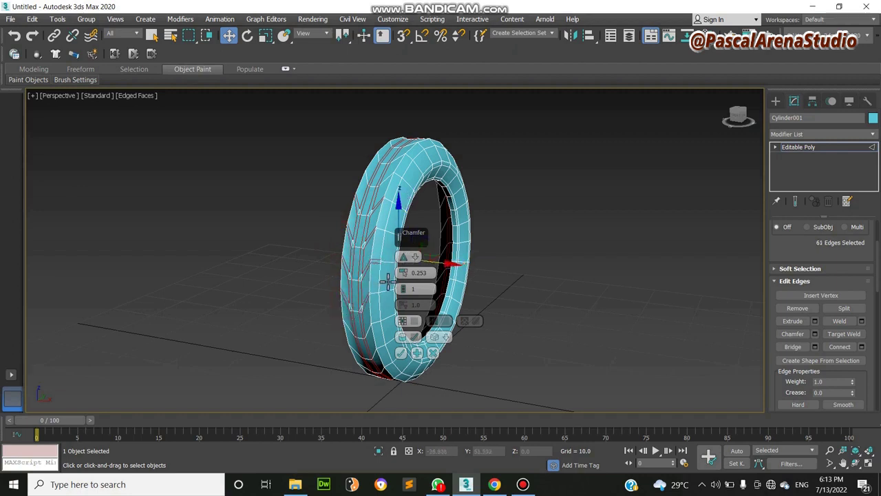
{"action": "left_click", "coordinate": [382, 228], "text": "ctrl"}
{"action": "left_click", "coordinate": [393, 193], "text": "ctrl"}
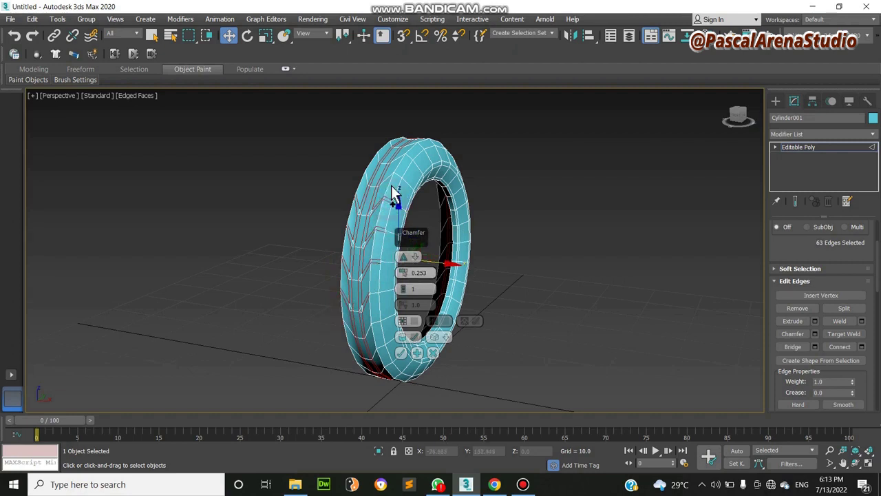
{"action": "left_click", "coordinate": [387, 180], "text": "ctrl"}
{"action": "left_click", "coordinate": [378, 184], "text": "ctrl"}
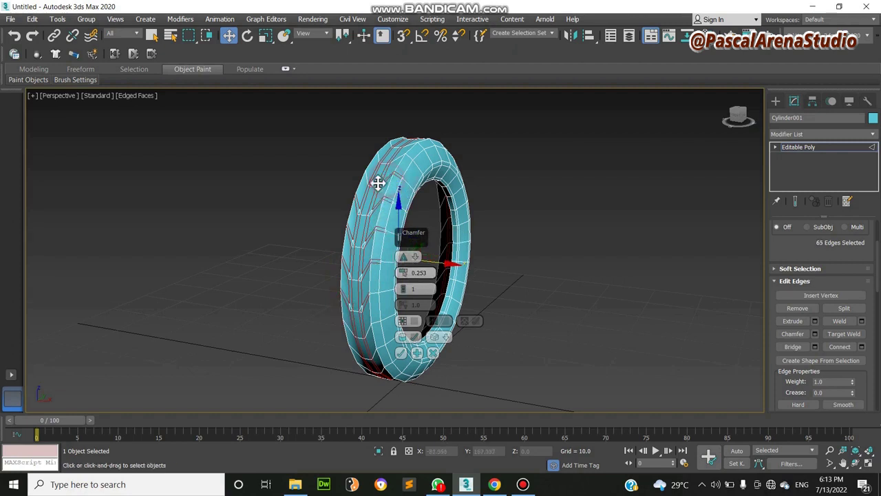
{"action": "left_click", "coordinate": [378, 190], "text": "ctrl"}
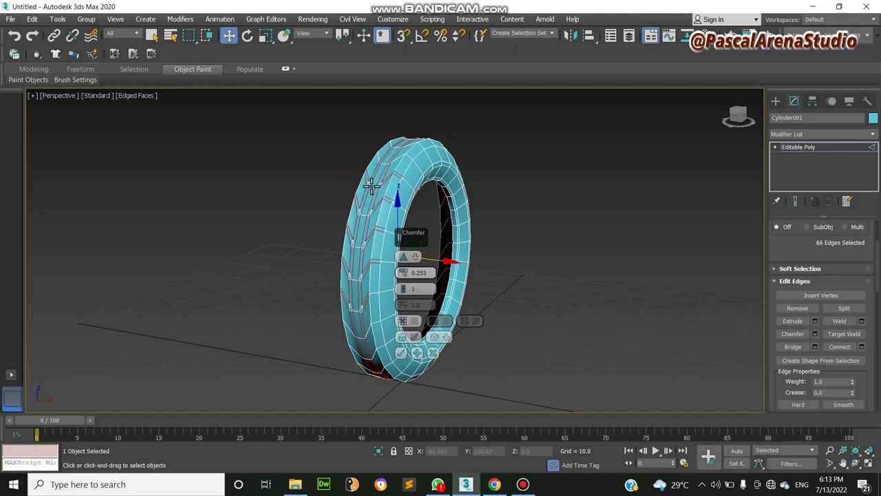
{"action": "left_click", "coordinate": [370, 186], "text": "ctrl"}
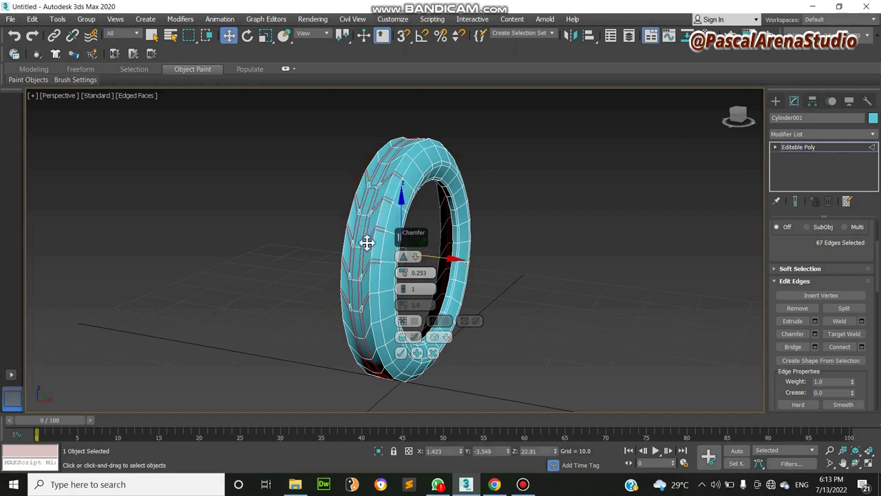
Deselect one wrong edge and continue the zig-zag down to the tyre's base.
{"action": "left_click", "coordinate": [366, 242], "text": "alt"}
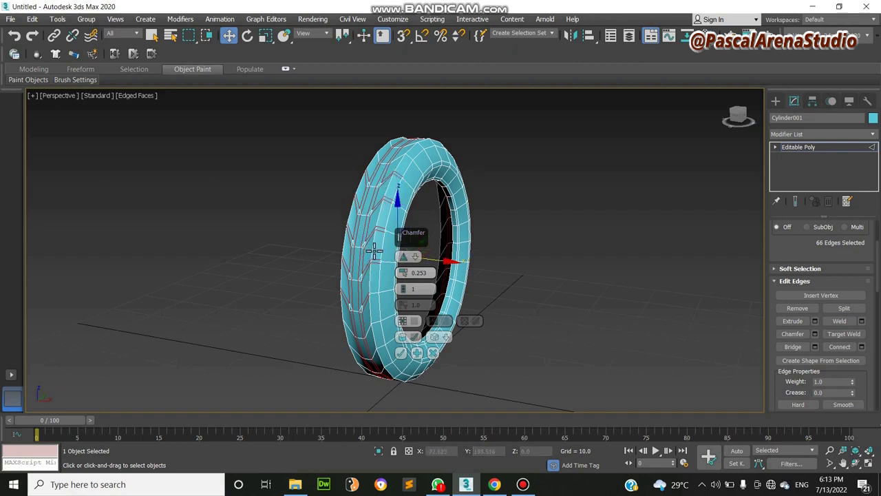
{"action": "left_click", "coordinate": [367, 330], "text": "ctrl"}
{"action": "left_click", "coordinate": [352, 347], "text": "ctrl"}
{"action": "left_click", "coordinate": [363, 355], "text": "ctrl"}
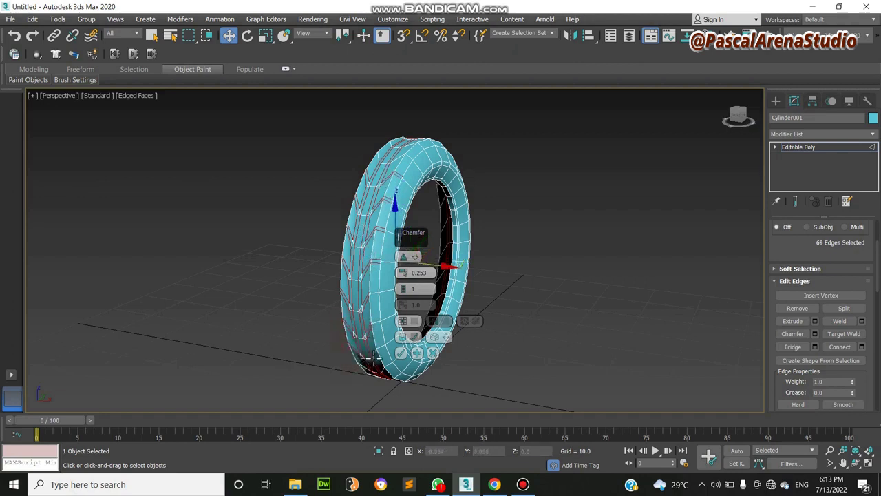
{"action": "left_click", "coordinate": [372, 356], "text": "ctrl"}
{"action": "left_click", "coordinate": [380, 336], "text": "ctrl"}
{"action": "left_click", "coordinate": [374, 320], "text": "ctrl"}
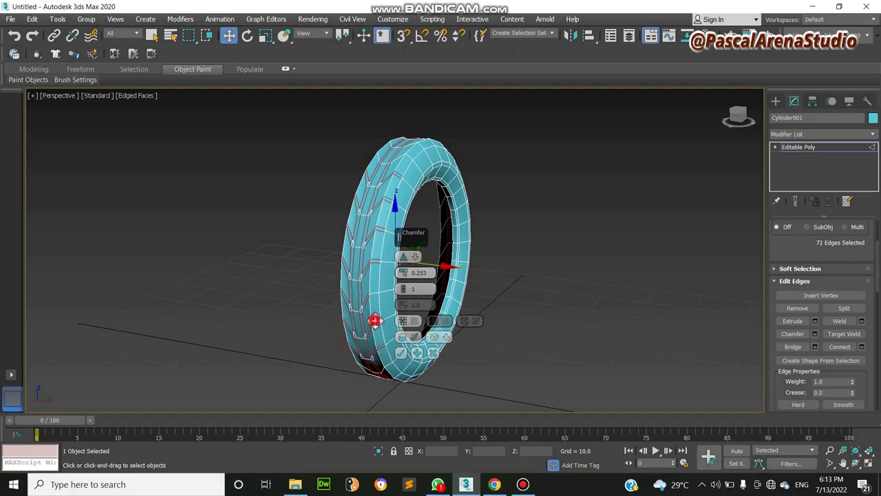
{"action": "left_click", "coordinate": [382, 366], "text": "ctrl"}
{"action": "left_click", "coordinate": [365, 367], "text": "ctrl"}
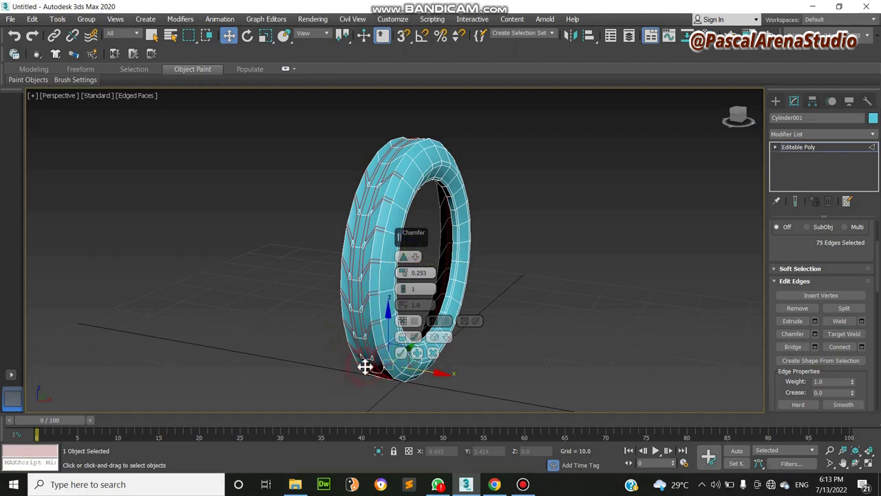
{"action": "left_click", "coordinate": [857, 463]}
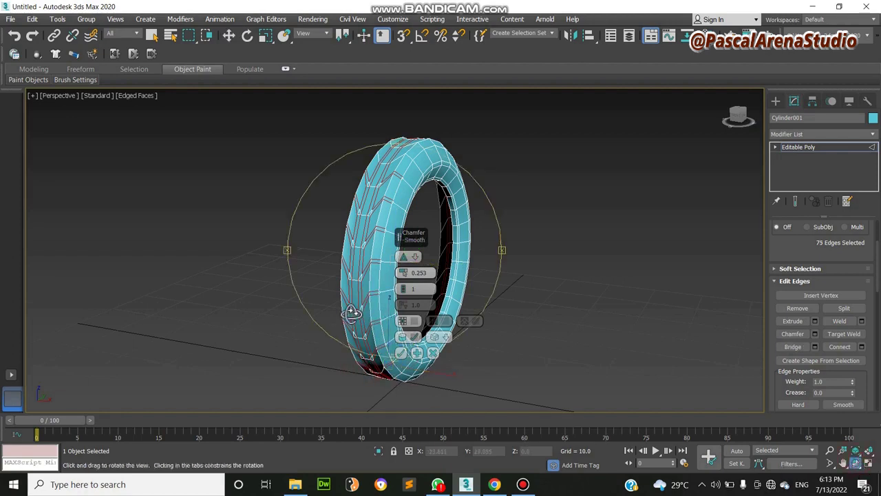
Add more zig-zag tread edges on the tyre's lower front.
{"action": "left_click_drag", "start_coordinate": [351, 309], "coordinate": [375, 325]}
{"action": "right_click", "coordinate": [372, 334]}
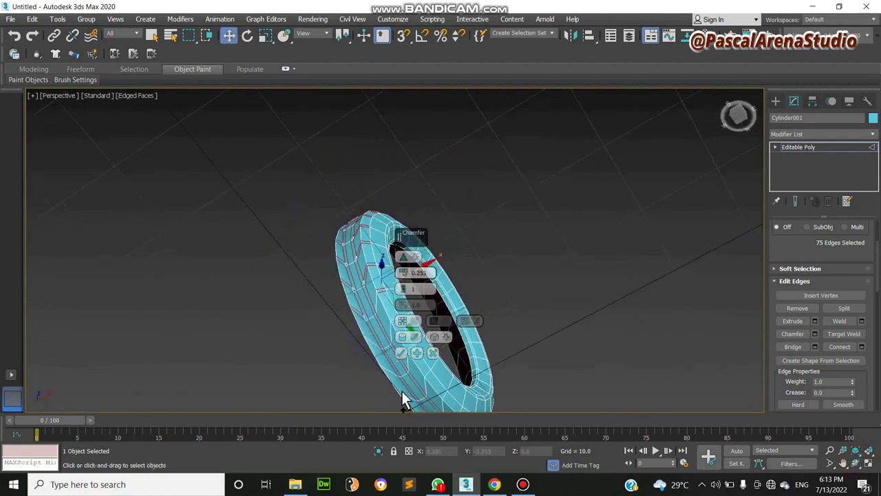
{"action": "left_click", "coordinate": [382, 318], "text": "ctrl"}
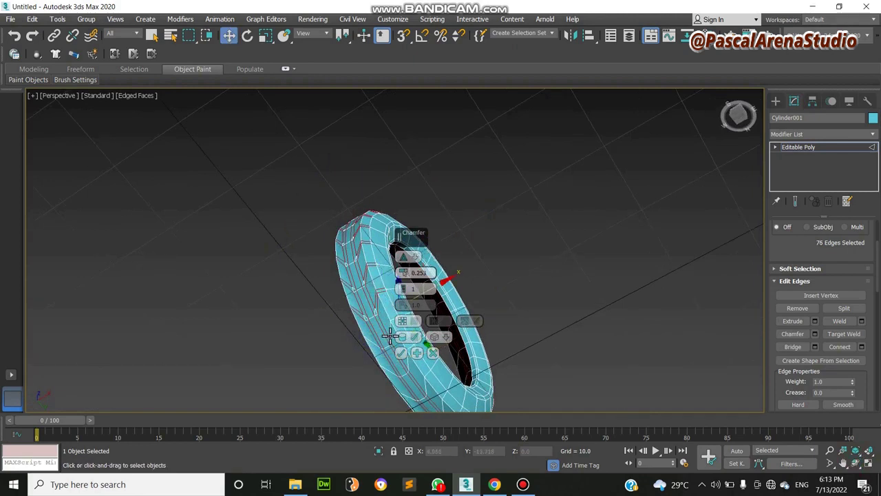
{"action": "left_click", "coordinate": [390, 334], "text": "ctrl"}
{"action": "left_click", "coordinate": [375, 342], "text": "ctrl"}
{"action": "left_click", "coordinate": [391, 318], "text": "ctrl"}
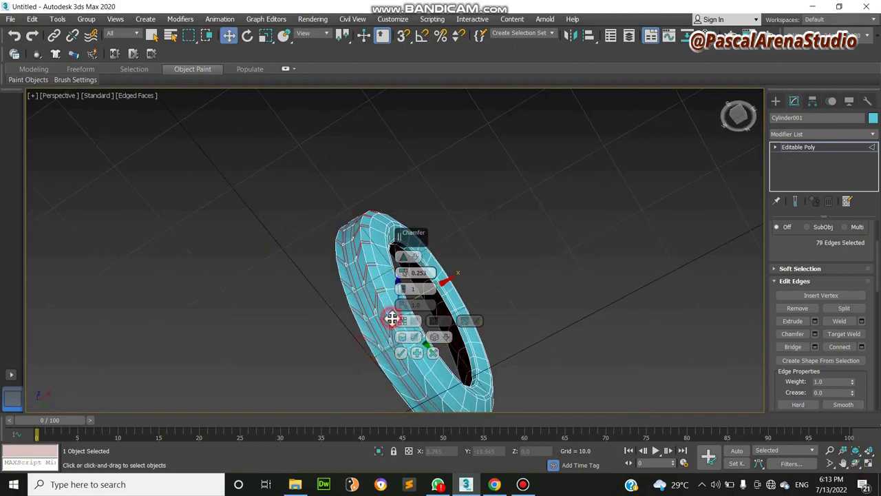
{"action": "left_click", "coordinate": [843, 462]}
{"action": "left_click_drag", "start_coordinate": [517, 378], "coordinate": [348, 226]}
{"action": "right_click", "coordinate": [359, 263]}
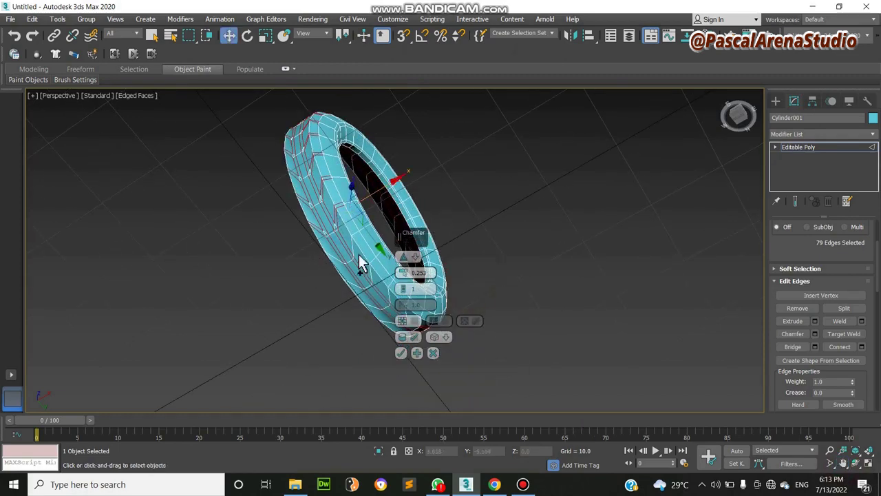
{"action": "left_click", "coordinate": [354, 241], "text": "ctrl"}
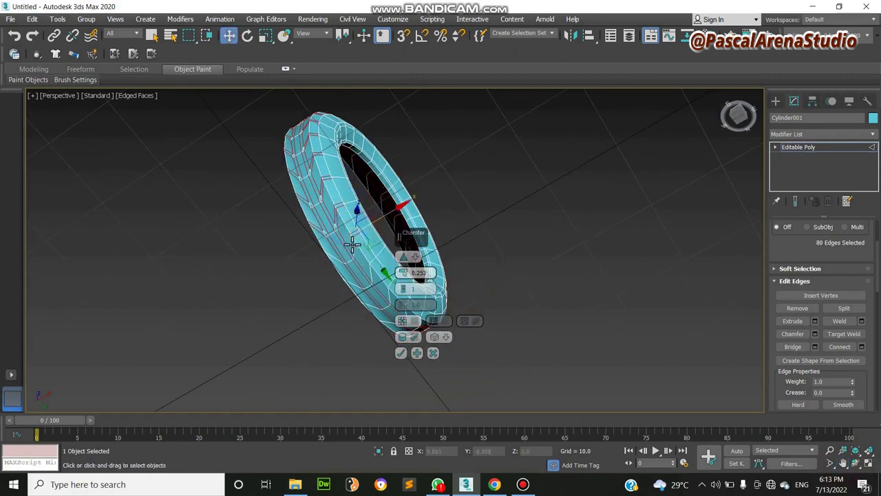
{"action": "left_click", "coordinate": [352, 245], "text": "ctrl"}
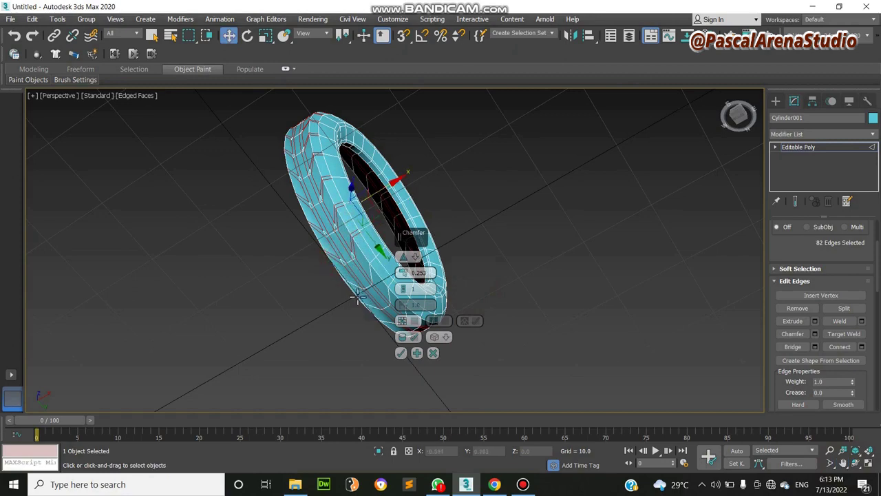
{"action": "left_click", "coordinate": [368, 279], "text": "ctrl"}
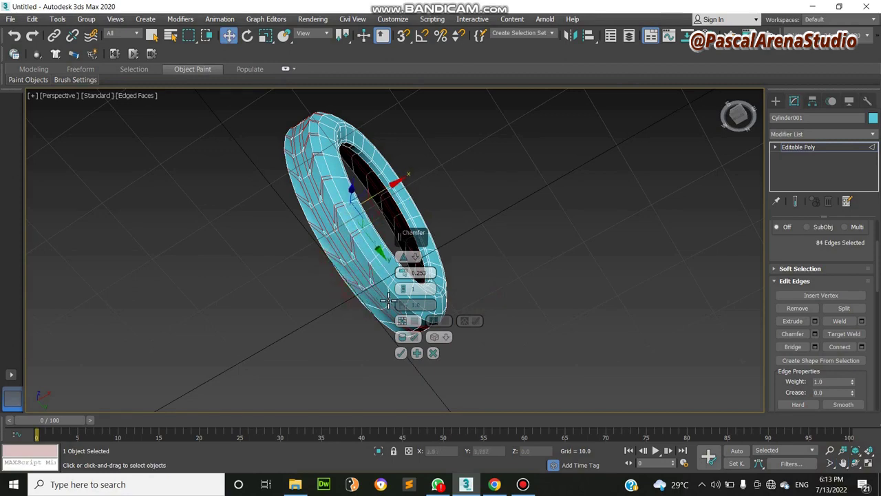
{"action": "left_click", "coordinate": [376, 310], "text": "ctrl"}
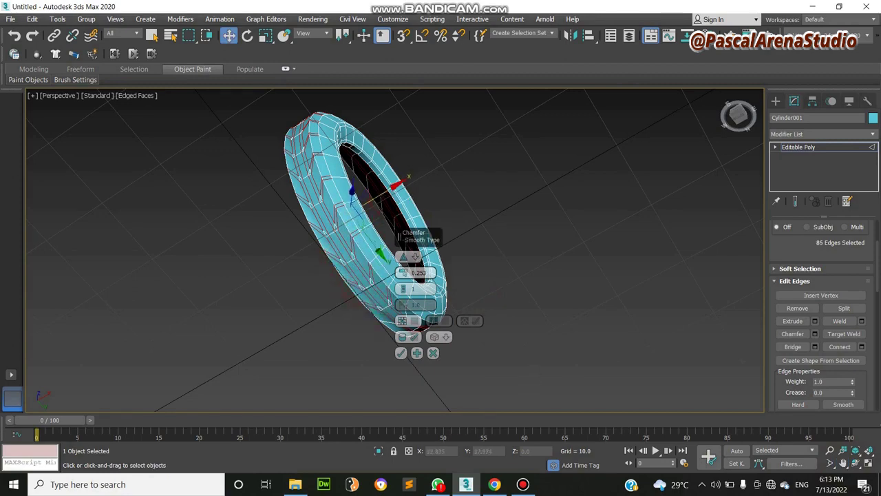
Orbit around the tyre and extend the tread edge selection up toward the top.
{"action": "left_click", "coordinate": [856, 463]}
{"action": "left_click_drag", "start_coordinate": [455, 239], "coordinate": [328, 257]}
{"action": "key", "text": "w"}
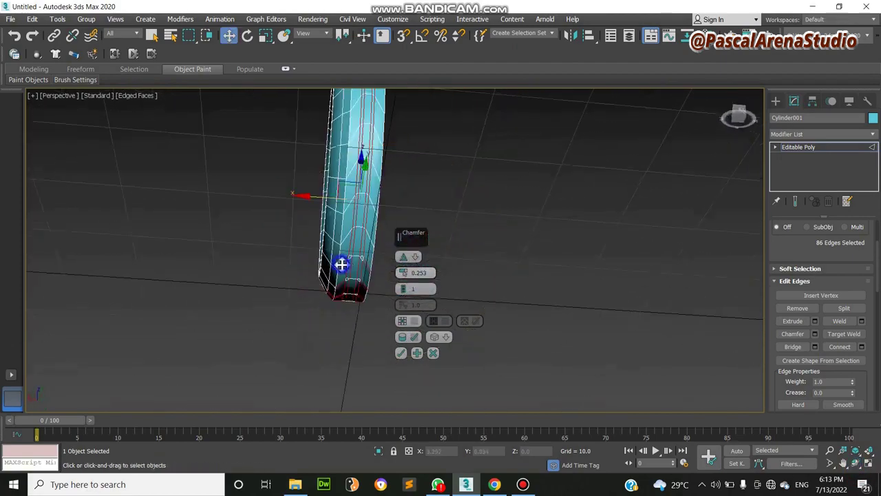
{"action": "left_click", "coordinate": [329, 285], "text": "ctrl"}
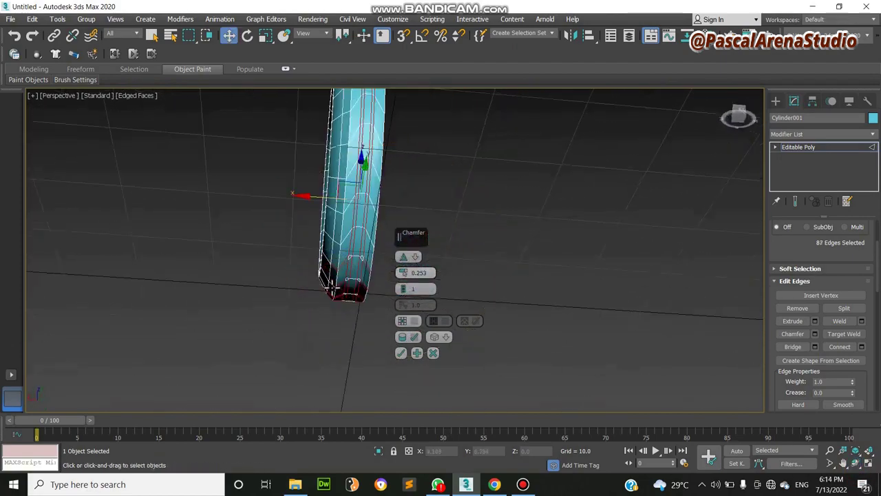
{"action": "left_click", "coordinate": [338, 255], "text": "ctrl"}
{"action": "left_click", "coordinate": [369, 230], "text": "ctrl"}
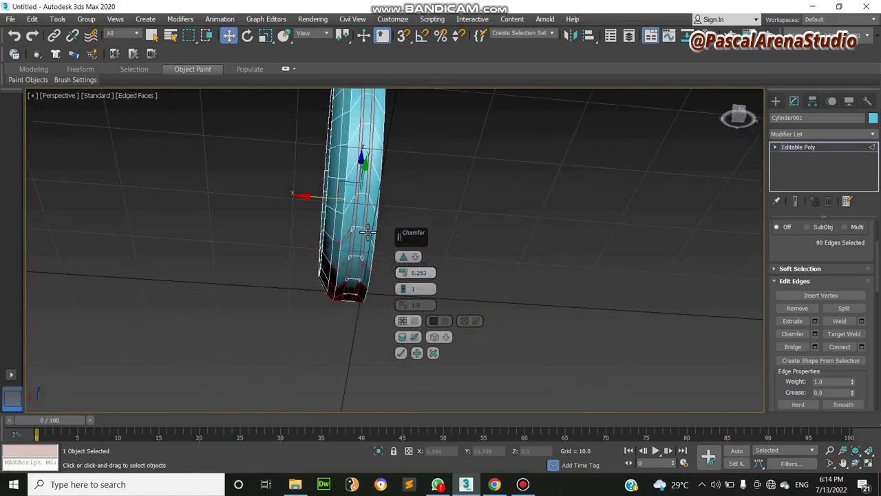
{"action": "left_click", "coordinate": [371, 210], "text": "ctrl"}
{"action": "left_click", "coordinate": [374, 190], "text": "ctrl"}
{"action": "left_click", "coordinate": [374, 172], "text": "ctrl"}
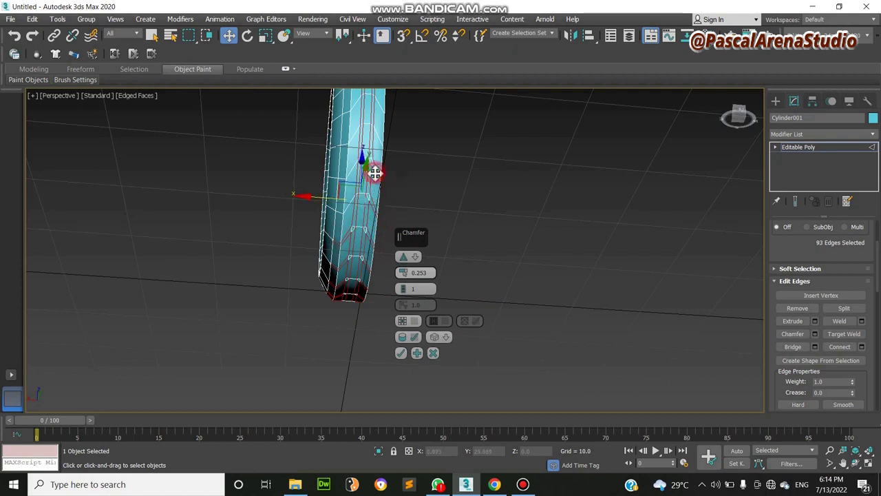
{"action": "left_click", "coordinate": [381, 138], "text": "ctrl"}
{"action": "left_click", "coordinate": [372, 104], "text": "ctrl"}
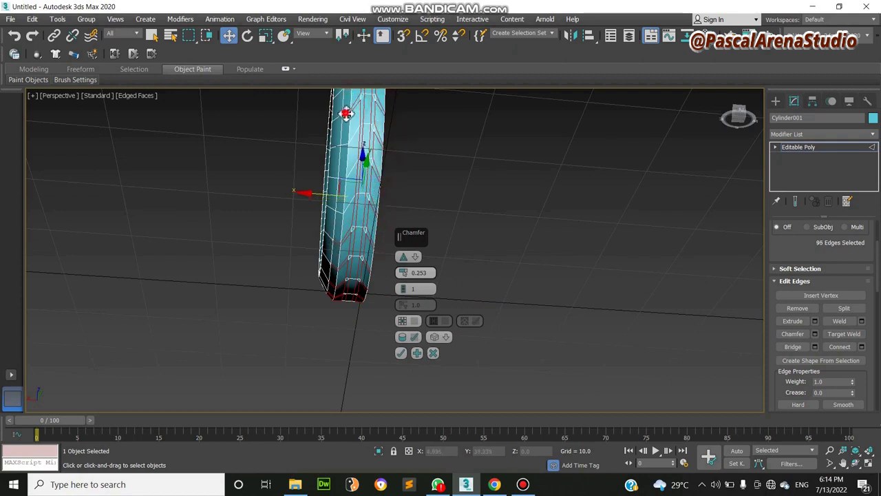
{"action": "left_click", "coordinate": [338, 175], "text": "ctrl"}
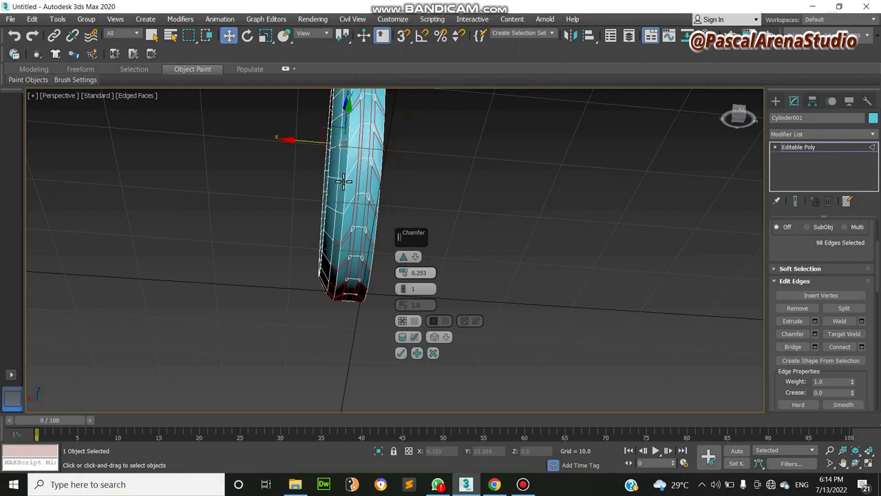
{"action": "left_click", "coordinate": [340, 177], "text": "ctrl"}
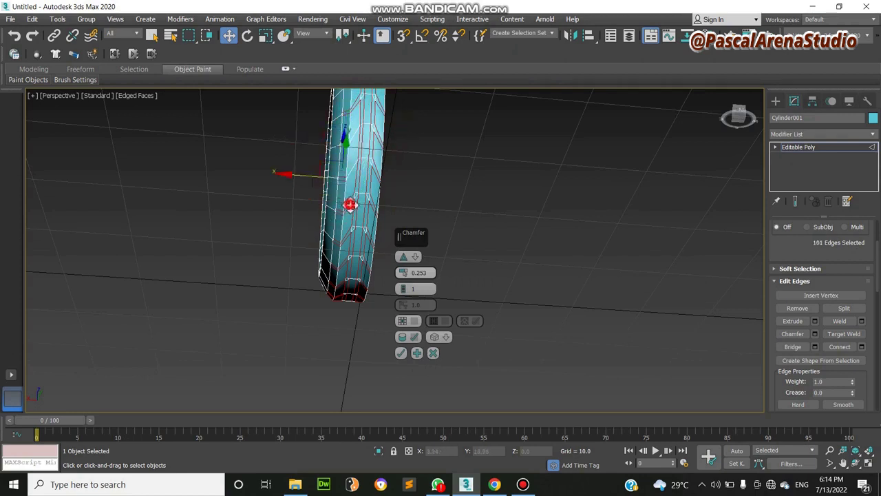
{"action": "left_click", "coordinate": [356, 152], "text": "ctrl"}
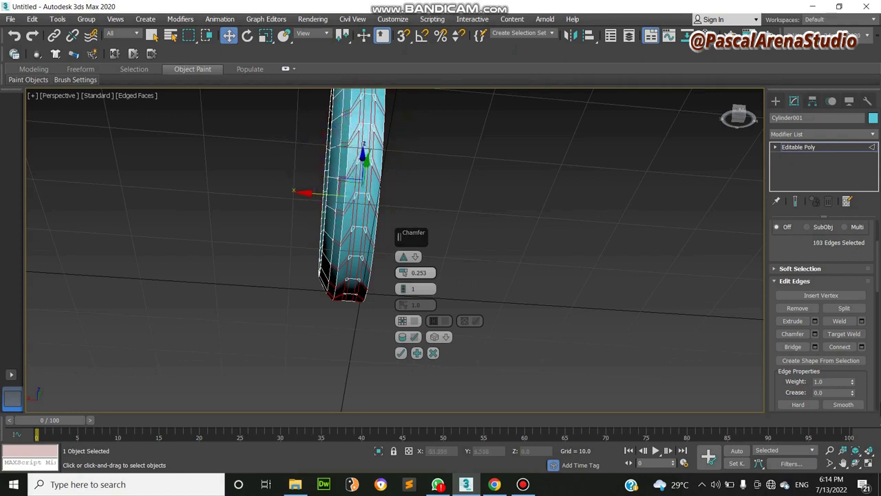
Turn the tyre side-on and add the zig-zag tread edges along its side.
{"action": "left_click", "coordinate": [843, 462]}
{"action": "left_click_drag", "start_coordinate": [551, 184], "coordinate": [542, 303]}
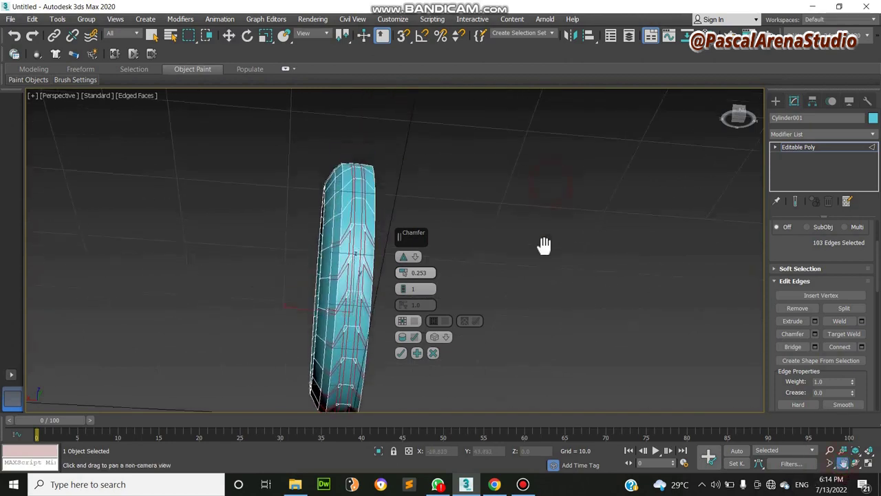
{"action": "left_click", "coordinate": [856, 462]}
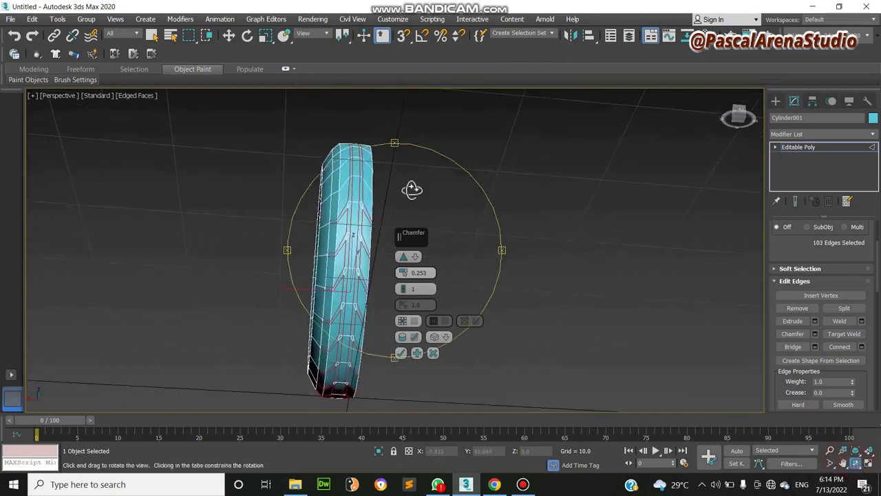
{"action": "left_click_drag", "start_coordinate": [408, 188], "coordinate": [379, 232]}
{"action": "right_click", "coordinate": [379, 232]}
{"action": "left_click", "coordinate": [356, 315], "text": "ctrl"}
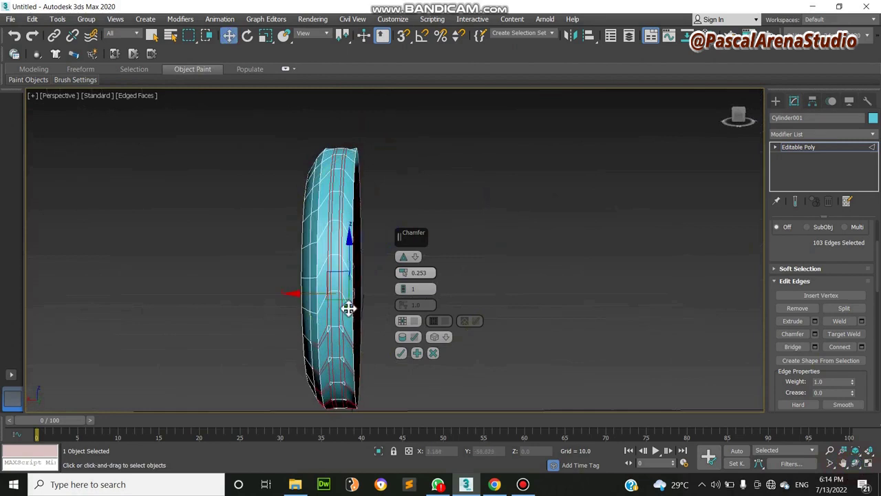
{"action": "left_click", "coordinate": [319, 308], "text": "ctrl"}
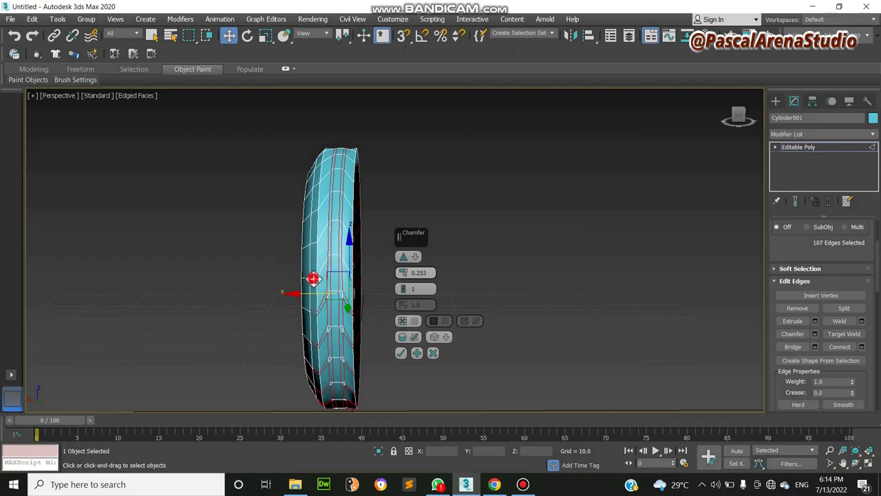
{"action": "left_click", "coordinate": [314, 275], "text": "ctrl"}
{"action": "left_click", "coordinate": [336, 259], "text": "ctrl"}
{"action": "left_click", "coordinate": [344, 267], "text": "ctrl"}
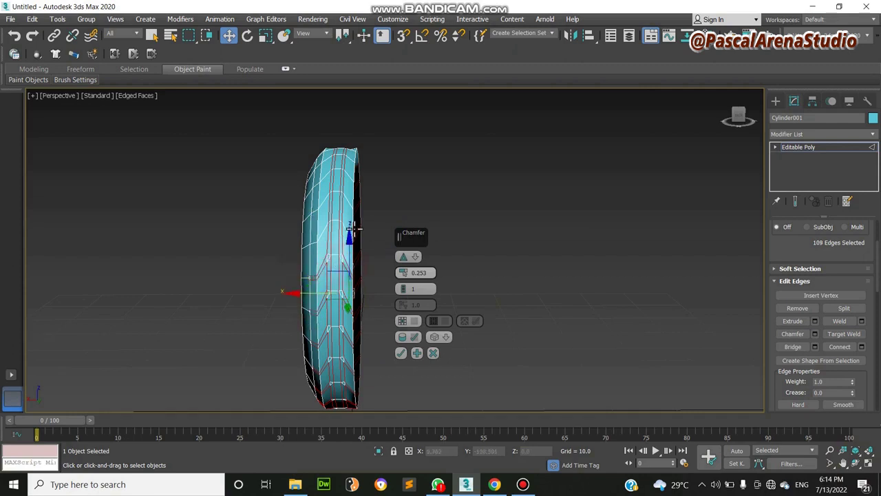
{"action": "left_click", "coordinate": [348, 227], "text": "ctrl"}
{"action": "left_click", "coordinate": [328, 234], "text": "ctrl"}
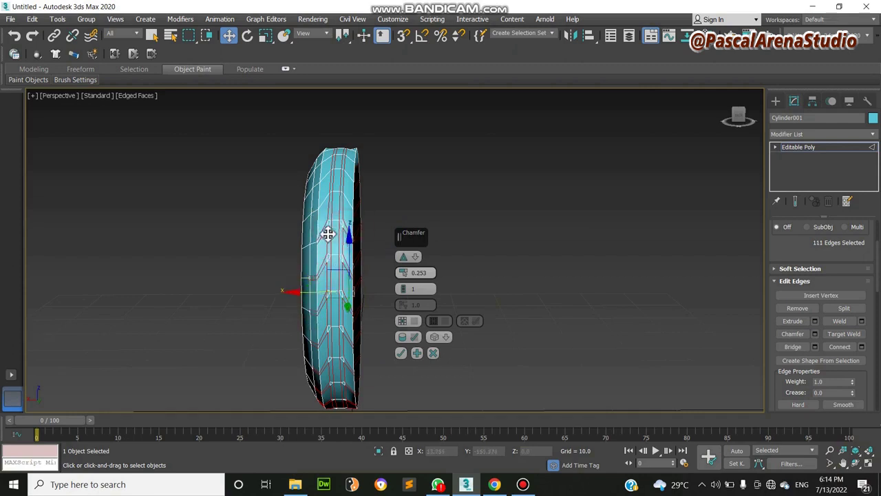
Continue the tread edge selection up to the edges at the tyre's top.
{"action": "left_click", "coordinate": [313, 206], "text": "ctrl"}
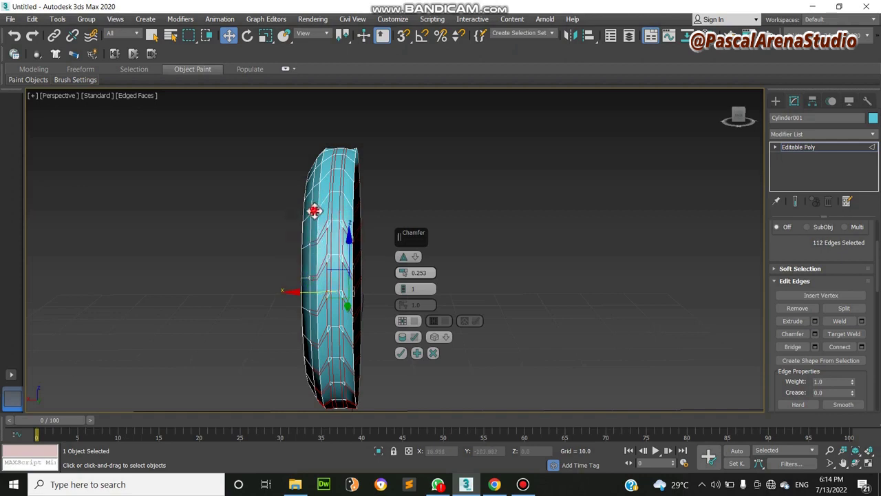
{"action": "left_click", "coordinate": [316, 207], "text": "ctrl"}
{"action": "left_click", "coordinate": [324, 202], "text": "ctrl"}
{"action": "left_click", "coordinate": [346, 194], "text": "ctrl"}
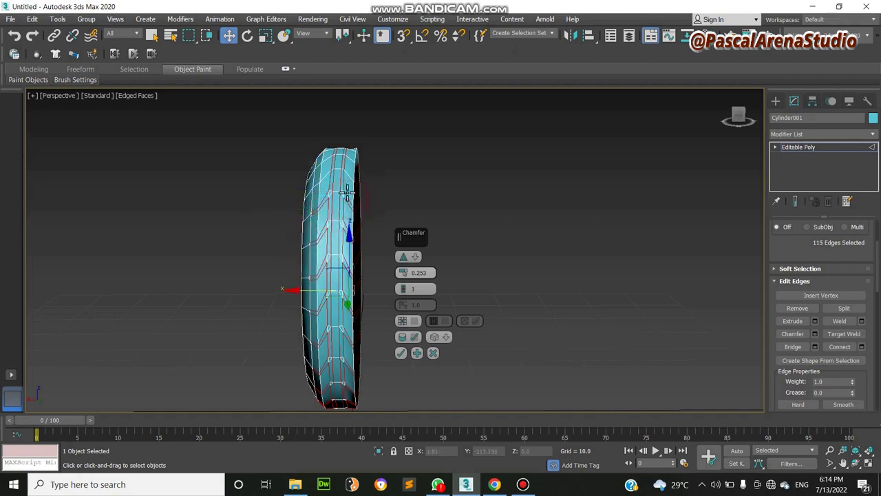
{"action": "left_click", "coordinate": [347, 174], "text": "ctrl"}
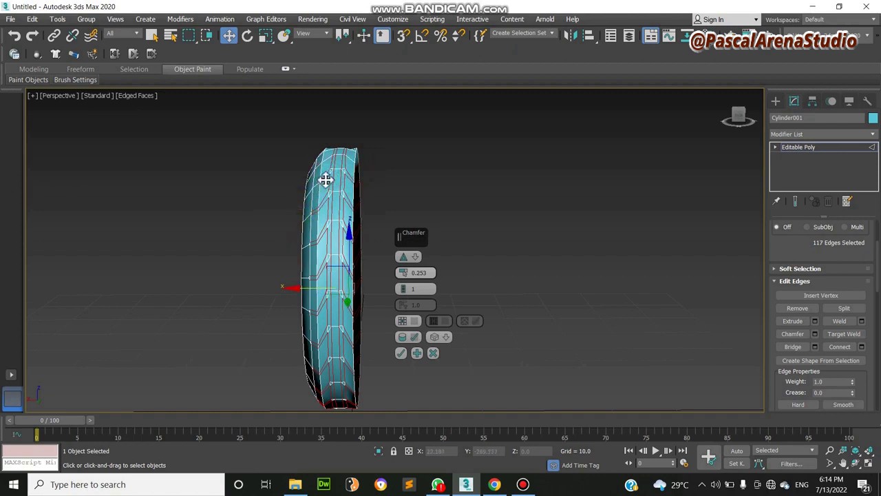
{"action": "left_click", "coordinate": [315, 186], "text": "ctrl"}
{"action": "left_click", "coordinate": [325, 162], "text": "ctrl"}
{"action": "left_click", "coordinate": [327, 160], "text": "ctrl"}
{"action": "left_click", "coordinate": [347, 159], "text": "ctrl"}
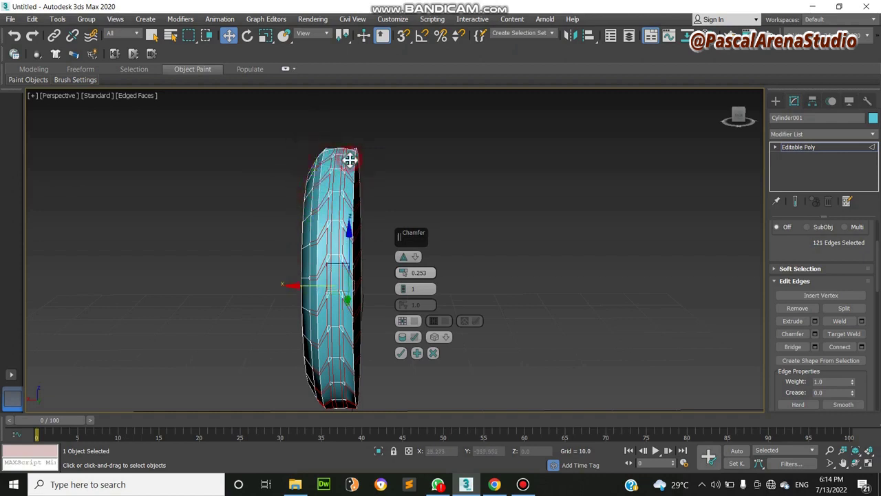
Tilt the tyre and add the last remaining tread edges, reaching 130 in total.
{"action": "left_click", "coordinate": [856, 463]}
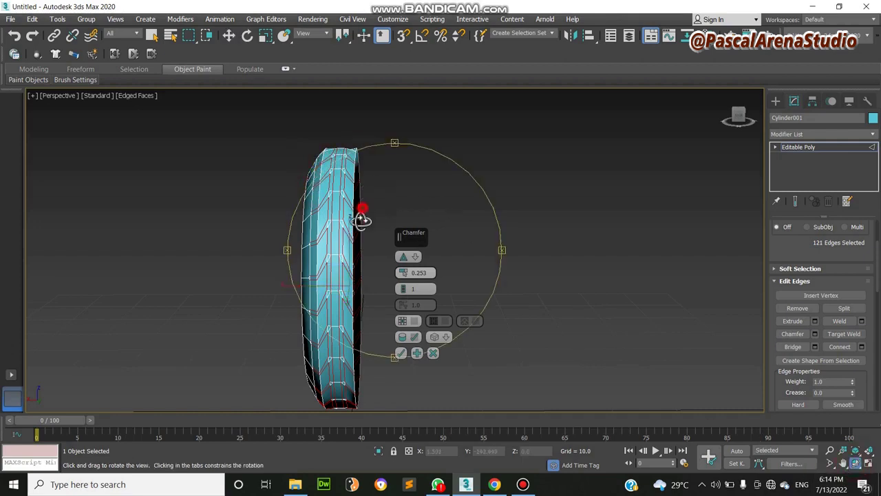
{"action": "left_click_drag", "start_coordinate": [362, 219], "coordinate": [351, 279]}
{"action": "right_click", "coordinate": [351, 279]}
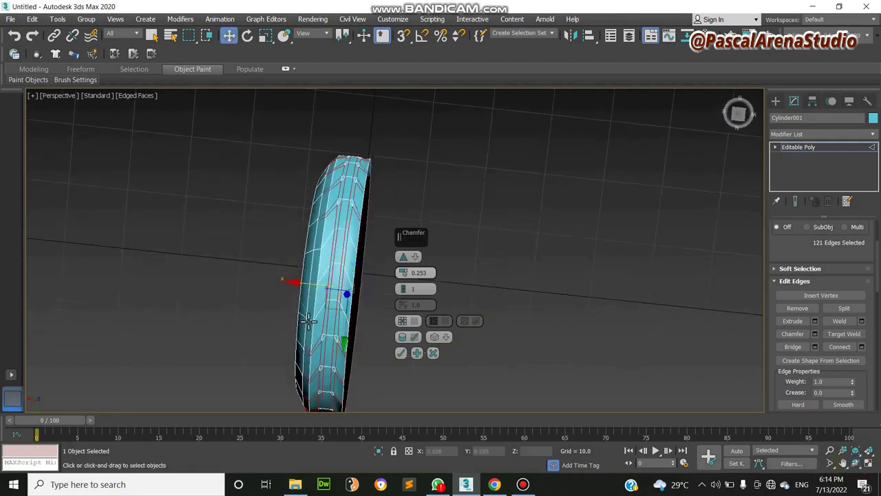
{"action": "left_click", "coordinate": [315, 314], "text": "ctrl"}
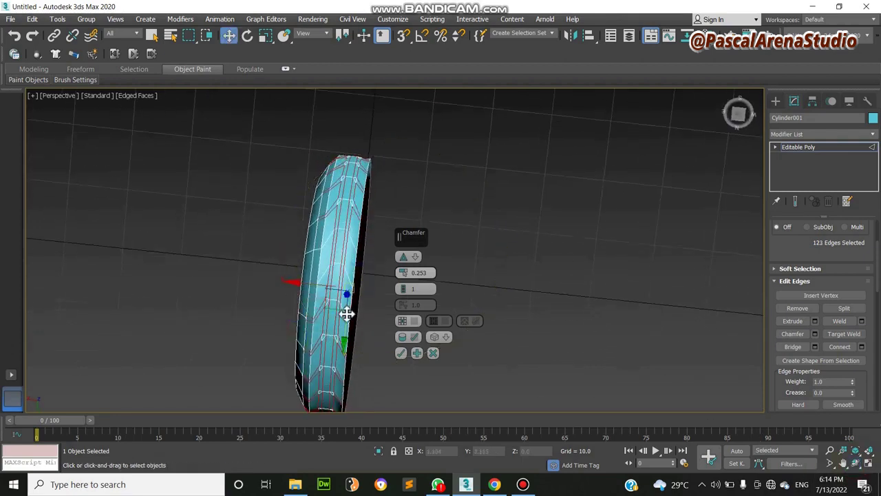
{"action": "left_click", "coordinate": [352, 291], "text": "ctrl"}
{"action": "left_click", "coordinate": [338, 286], "text": "ctrl"}
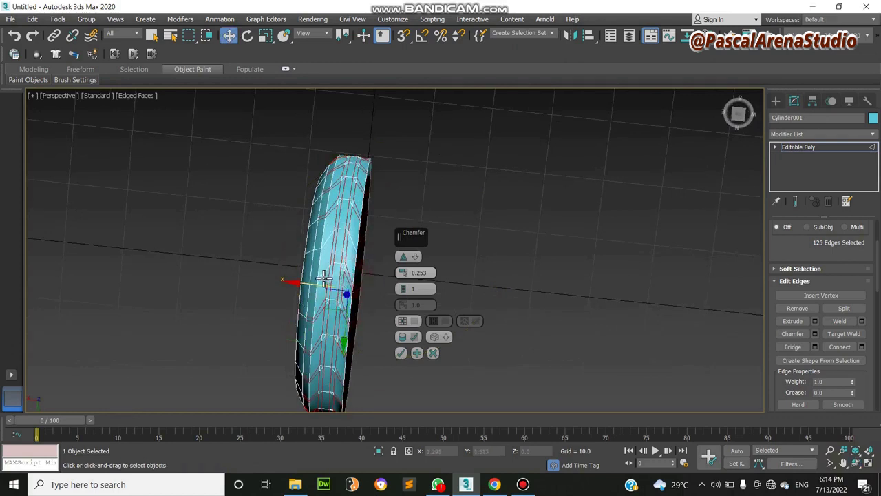
{"action": "left_click", "coordinate": [315, 286], "text": "ctrl"}
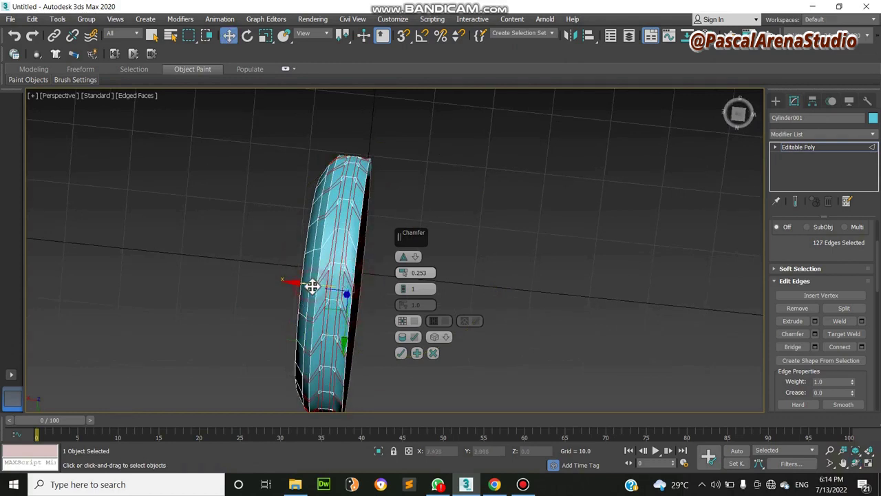
{"action": "left_click", "coordinate": [314, 252], "text": "ctrl"}
{"action": "left_click", "coordinate": [342, 239], "text": "ctrl"}
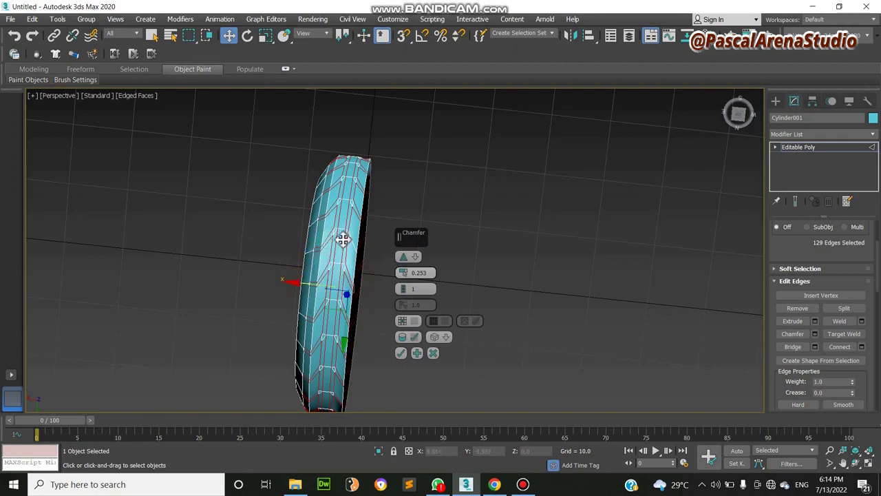
{"action": "left_click", "coordinate": [356, 241], "text": "ctrl"}
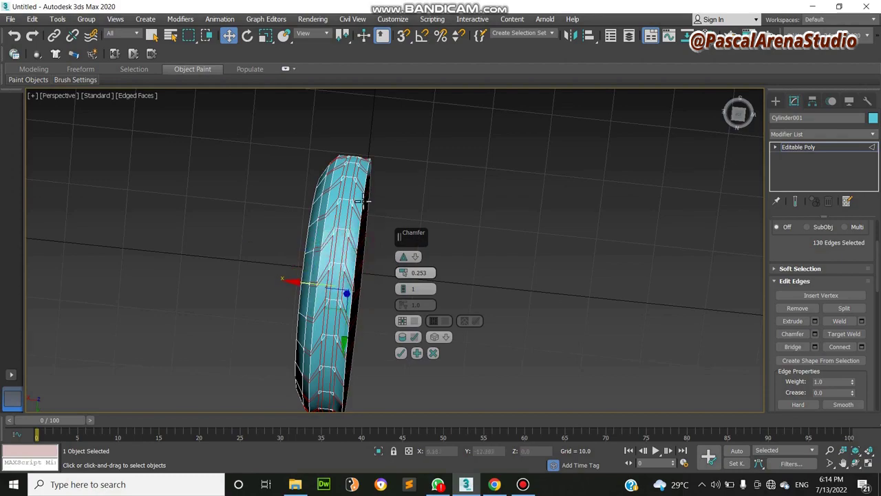
Apply the 0.253, 1-segment chamfer to the zig-zag tread edges, doubling them into grooves.
{"action": "left_click", "coordinate": [855, 462]}
{"action": "mouse_move", "coordinate": [393, 282]}
{"action": "left_mouse_down"}
{"action": "mouse_move", "coordinate": [448, 362]}
{"action": "mouse_move", "coordinate": [321, 299]}
{"action": "mouse_move", "coordinate": [364, 230]}
{"action": "mouse_move", "coordinate": [365, 243]}
{"action": "mouse_move", "coordinate": [396, 256]}
{"action": "mouse_move", "coordinate": [365, 279]}
{"action": "mouse_move", "coordinate": [410, 281]}
{"action": "mouse_move", "coordinate": [390, 274]}
{"action": "mouse_move", "coordinate": [404, 269]}
{"action": "mouse_move", "coordinate": [459, 285]}
{"action": "mouse_move", "coordinate": [493, 279]}
{"action": "mouse_move", "coordinate": [429, 263]}
{"action": "mouse_move", "coordinate": [388, 267]}
{"action": "mouse_move", "coordinate": [399, 279]}
{"action": "left_mouse_up"}
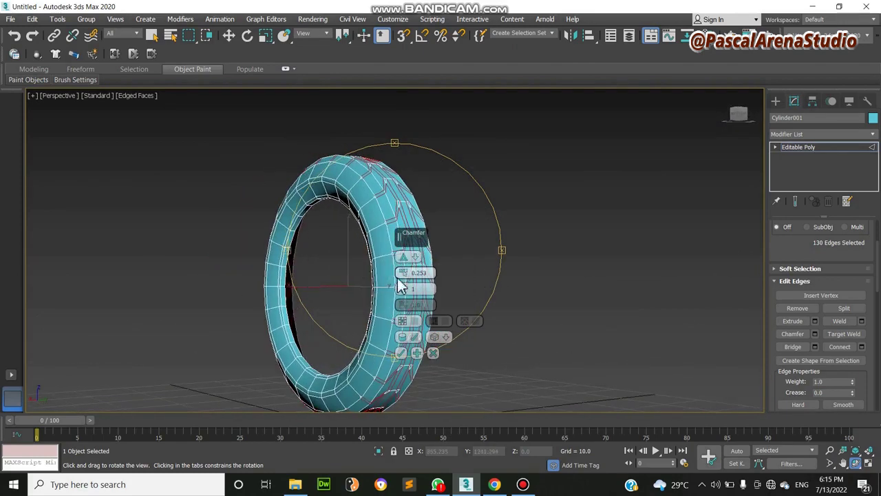
{"action": "left_click", "coordinate": [400, 352]}
{"action": "left_click_drag", "start_coordinate": [353, 234], "coordinate": [380, 229]}
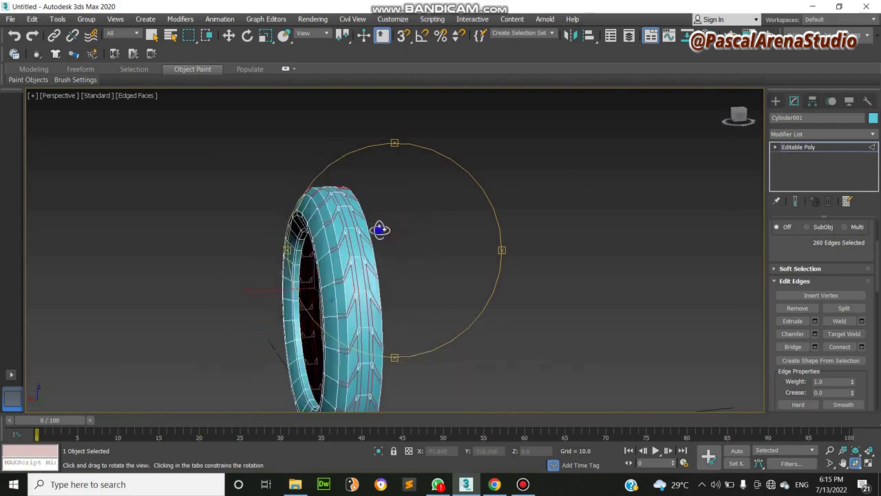
{"action": "key", "text": "w"}
{"action": "scroll", "coordinate": [801, 243], "scroll_direction": "up", "scroll_amount": 3}
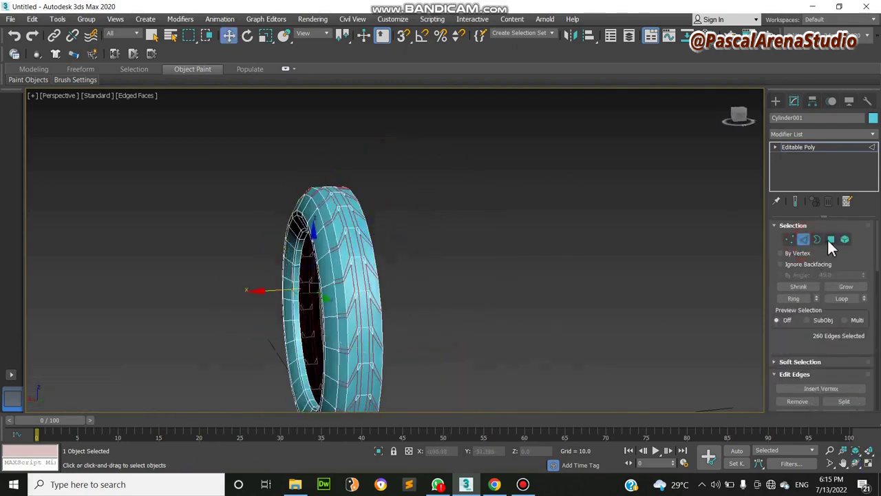
In Polygon mode, try selecting a few tread polygons on the tyre.
{"action": "left_click", "coordinate": [830, 240]}
{"action": "left_click", "coordinate": [351, 265]}
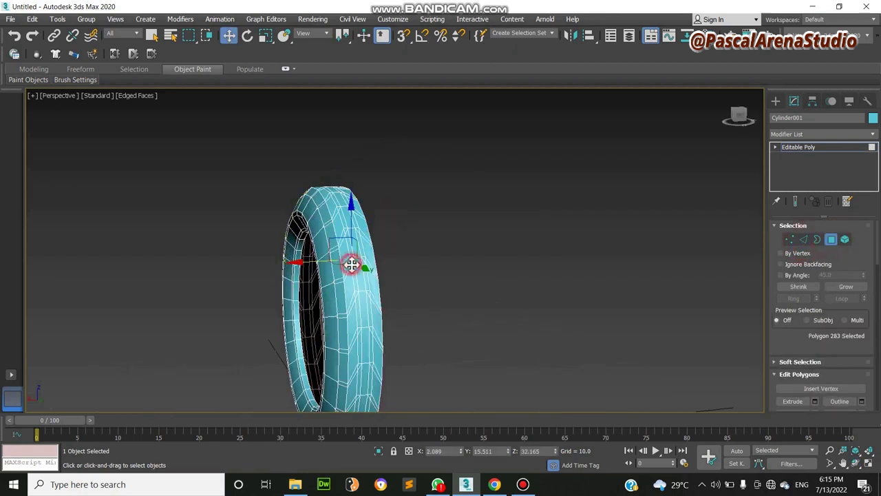
{"action": "left_click", "coordinate": [346, 270], "text": "ctrl"}
{"action": "left_click", "coordinate": [341, 279], "text": "ctrl"}
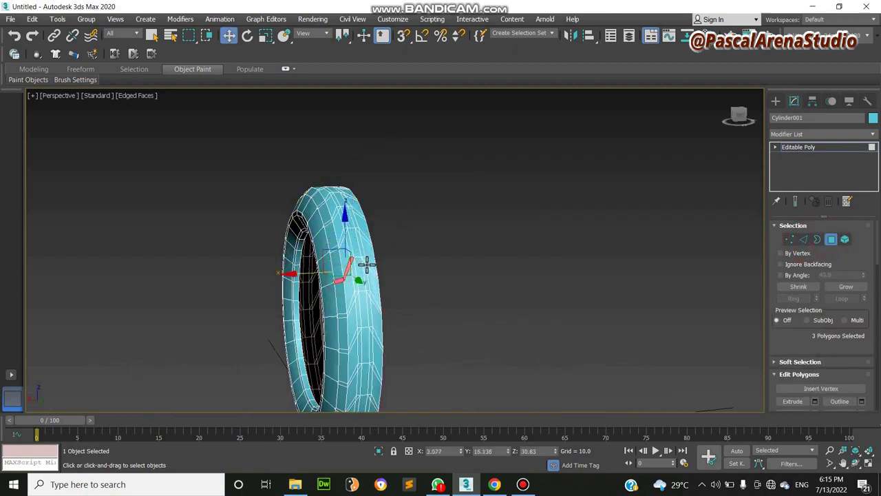
{"action": "left_click", "coordinate": [370, 273], "text": "ctrl"}
{"action": "left_click", "coordinate": [368, 278], "text": "ctrl"}
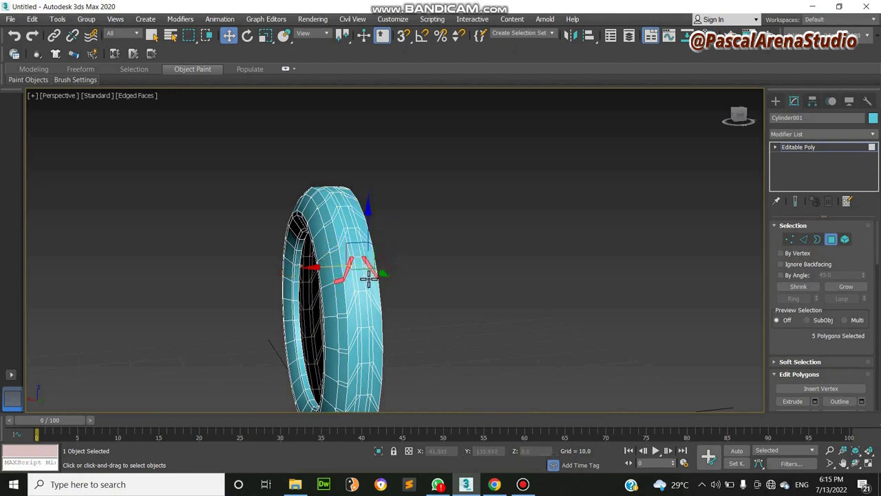
{"action": "left_click", "coordinate": [367, 269], "text": "ctrl"}
Try a vertical strip of tread faces, then deselect all polygons.
{"action": "left_click", "coordinate": [361, 267]}
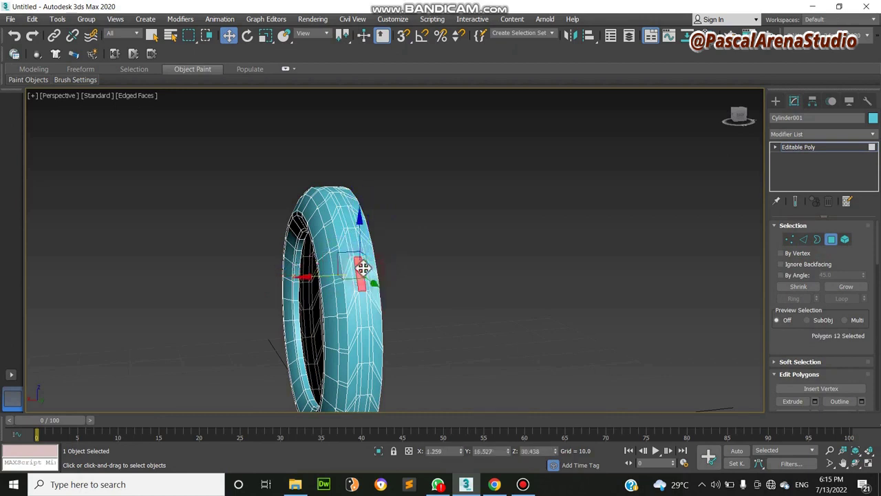
{"action": "left_click", "coordinate": [364, 262]}
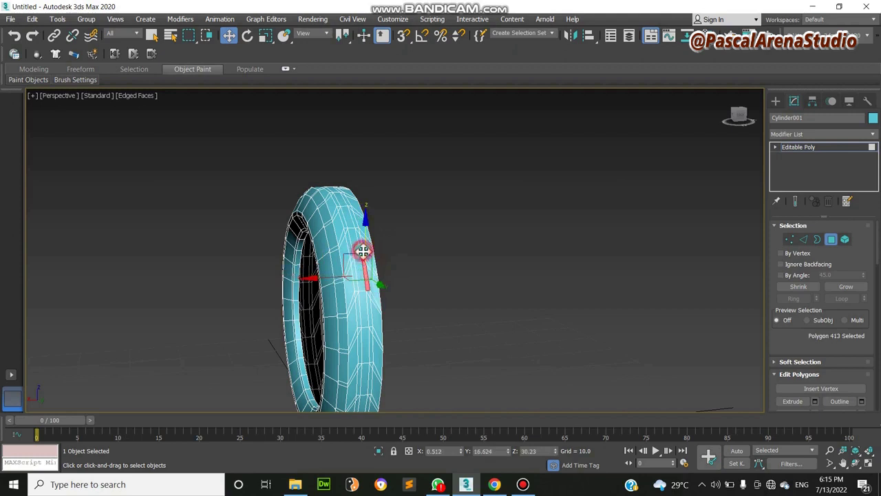
{"action": "left_click", "coordinate": [363, 252]}
{"action": "left_click", "coordinate": [363, 260], "text": "ctrl"}
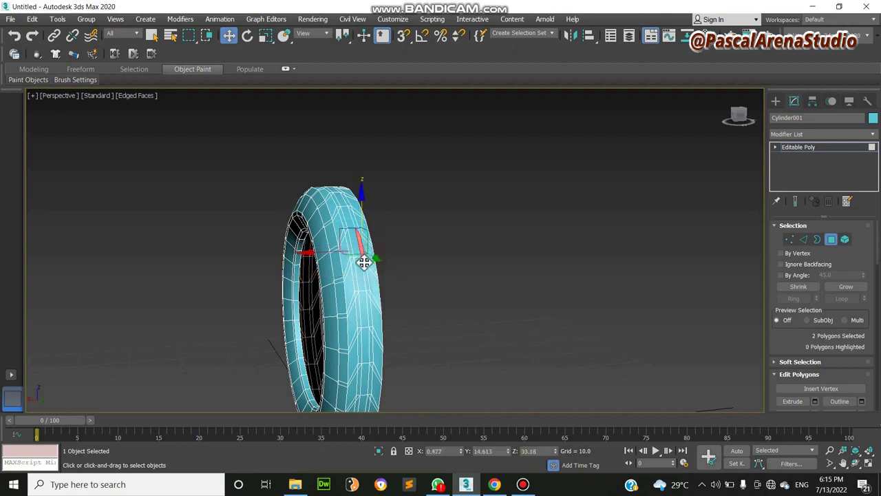
{"action": "left_click", "coordinate": [363, 275], "text": "ctrl"}
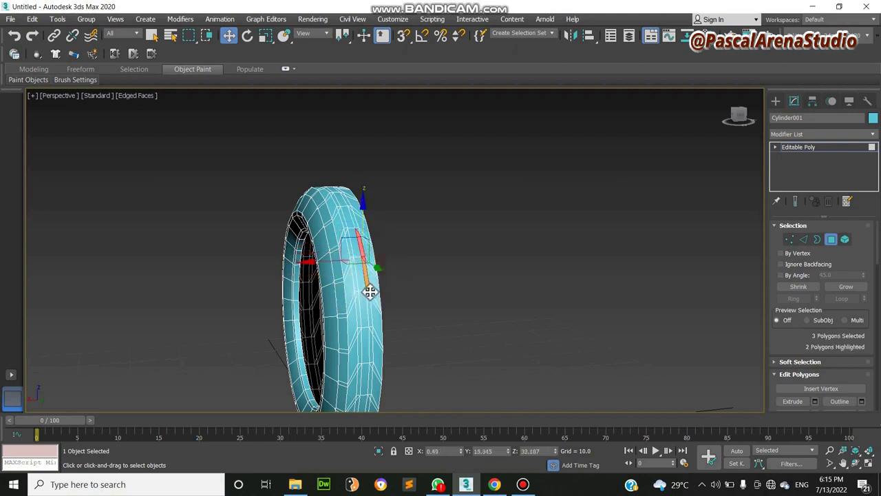
{"action": "left_click", "coordinate": [368, 295], "text": "ctrl"}
{"action": "left_click", "coordinate": [369, 301], "text": "ctrl"}
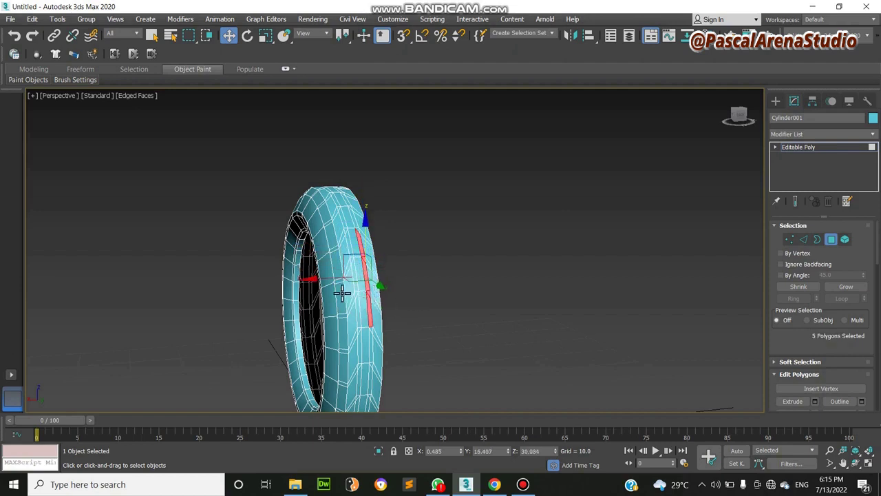
{"action": "left_click", "coordinate": [411, 335]}
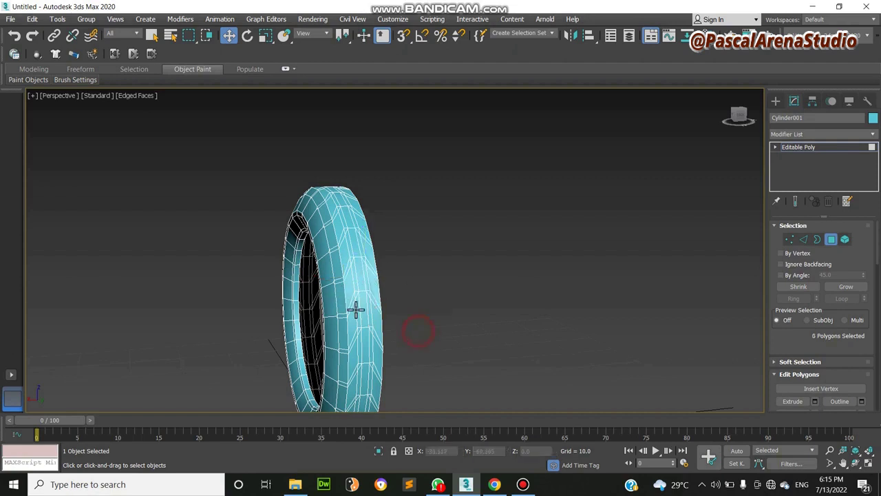
Start a zig-zag chain of tread polygons, working downward from the middle of the tyre.
{"action": "left_click", "coordinate": [337, 250]}
{"action": "left_click", "coordinate": [344, 237], "text": "ctrl"}
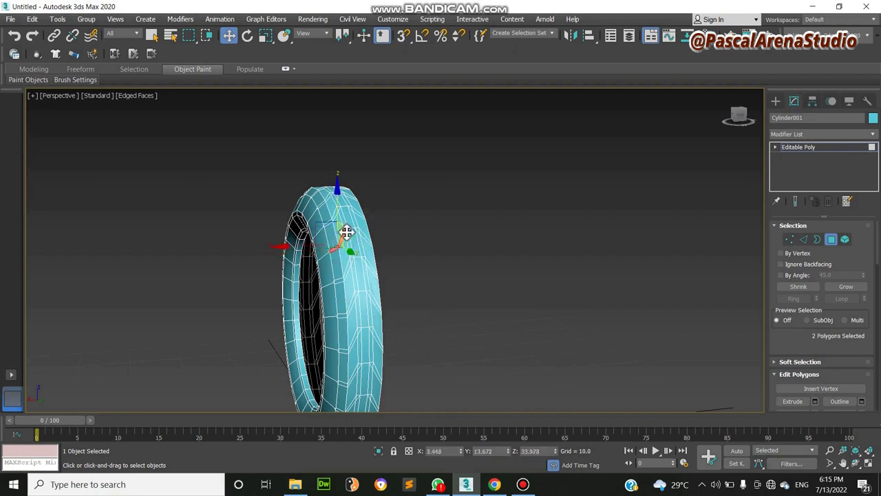
{"action": "left_click", "coordinate": [348, 241], "text": "ctrl"}
{"action": "left_click", "coordinate": [351, 252], "text": "ctrl"}
{"action": "left_click", "coordinate": [347, 269], "text": "ctrl"}
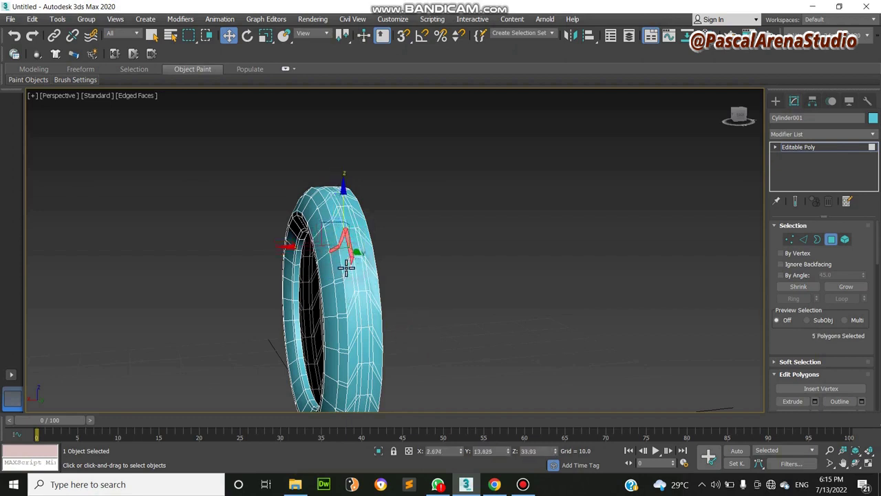
{"action": "left_click", "coordinate": [338, 278], "text": "ctrl"}
{"action": "left_click", "coordinate": [359, 279], "text": "ctrl"}
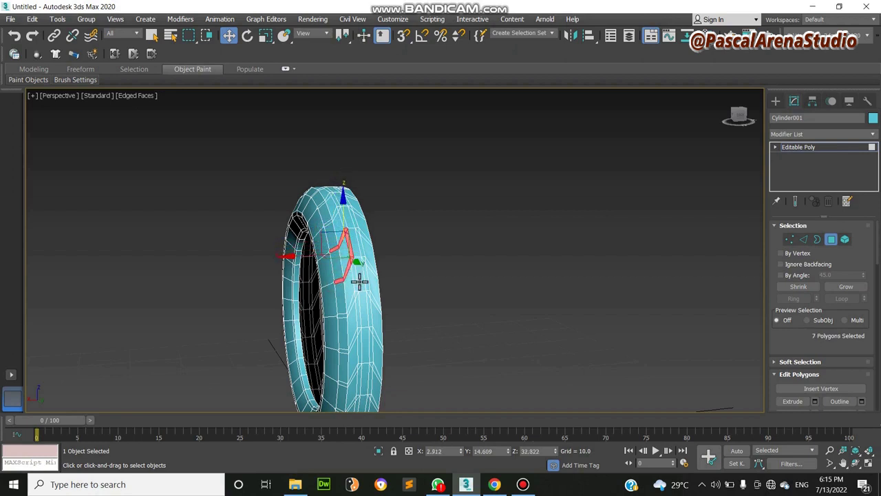
{"action": "left_click", "coordinate": [356, 276], "text": "ctrl"}
{"action": "left_click", "coordinate": [354, 300], "text": "ctrl"}
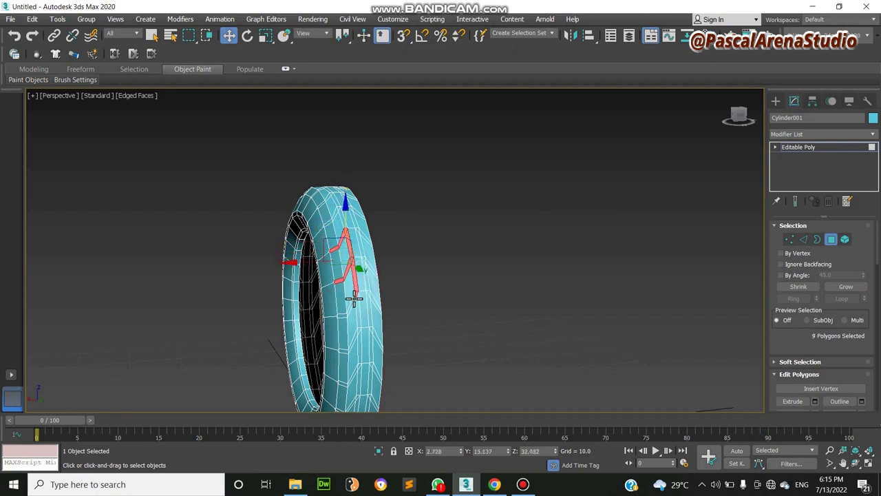
{"action": "left_click", "coordinate": [351, 307], "text": "ctrl"}
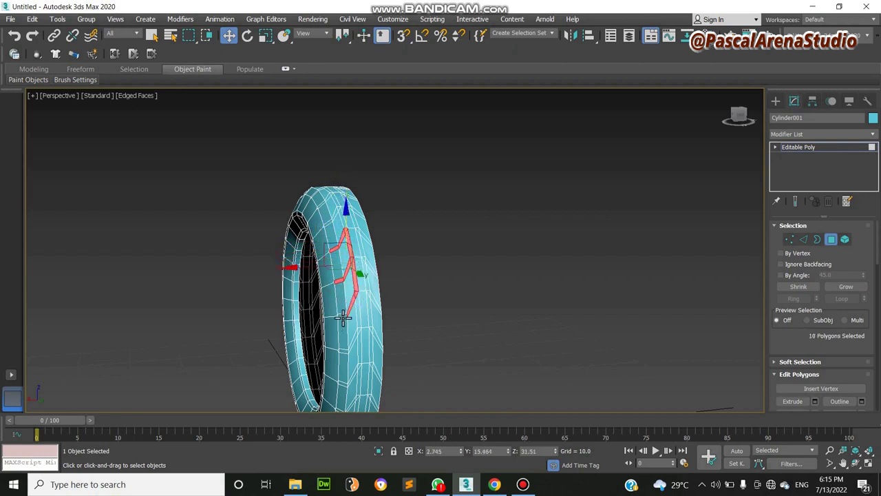
Continue the zig-zag polygon chain down to the bottom of the tread.
{"action": "left_click", "coordinate": [343, 316], "text": "ctrl"}
{"action": "left_click", "coordinate": [361, 327], "text": "ctrl"}
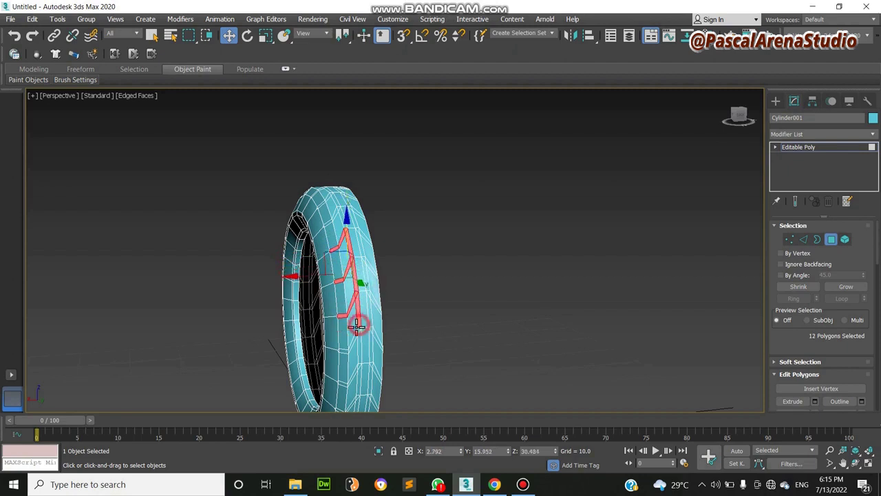
{"action": "left_click", "coordinate": [358, 330], "text": "ctrl"}
{"action": "left_click", "coordinate": [351, 338], "text": "ctrl"}
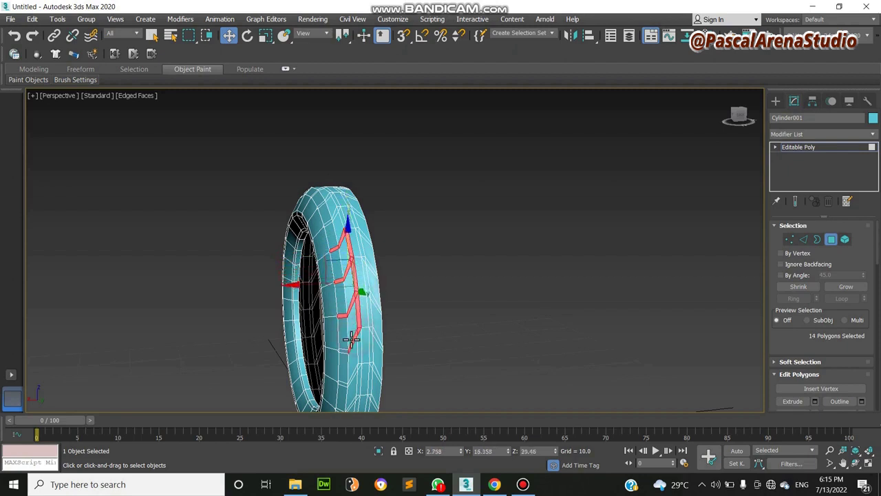
{"action": "left_click", "coordinate": [342, 350], "text": "ctrl"}
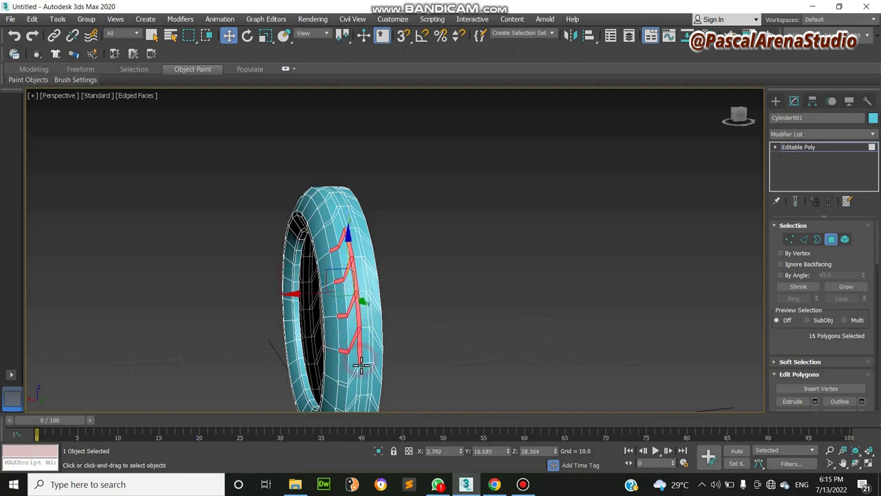
{"action": "left_click", "coordinate": [360, 358], "text": "ctrl"}
{"action": "left_click", "coordinate": [360, 365], "text": "ctrl"}
{"action": "left_click", "coordinate": [355, 374], "text": "ctrl"}
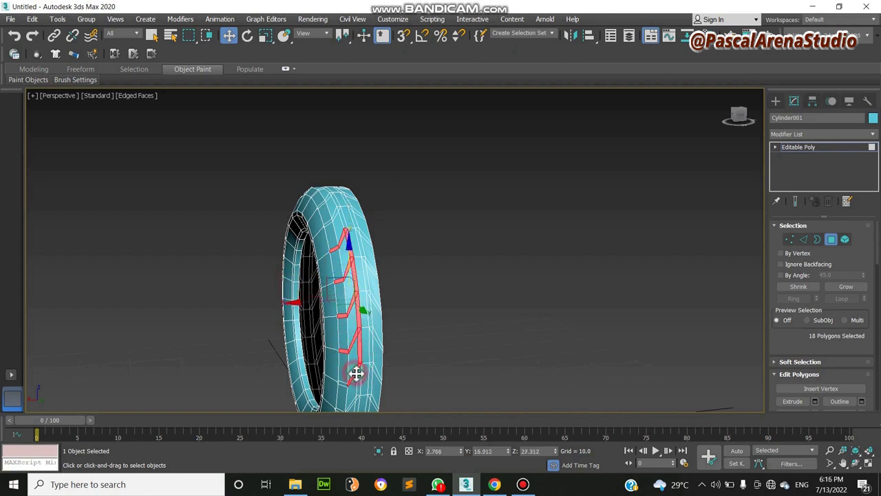
{"action": "left_click", "coordinate": [346, 383], "text": "ctrl"}
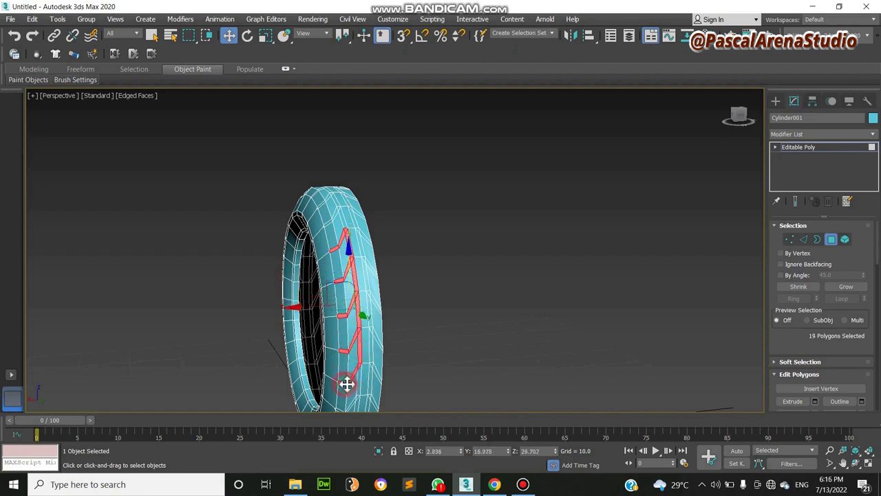
Extend the zig-zag chain upward over the tyre's top, reaching 34 polygons.
{"action": "left_click", "coordinate": [338, 214], "text": "ctrl"}
{"action": "left_click", "coordinate": [338, 201], "text": "ctrl"}
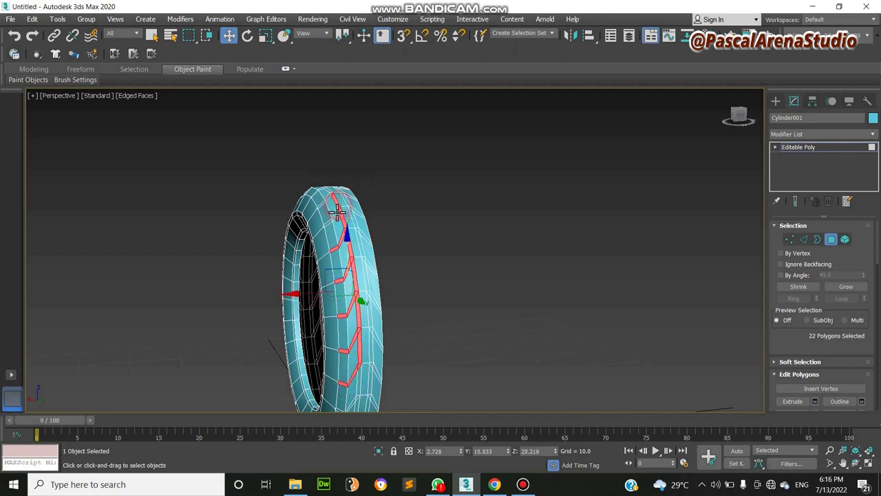
{"action": "left_click", "coordinate": [335, 211], "text": "ctrl"}
{"action": "left_click", "coordinate": [330, 219], "text": "ctrl"}
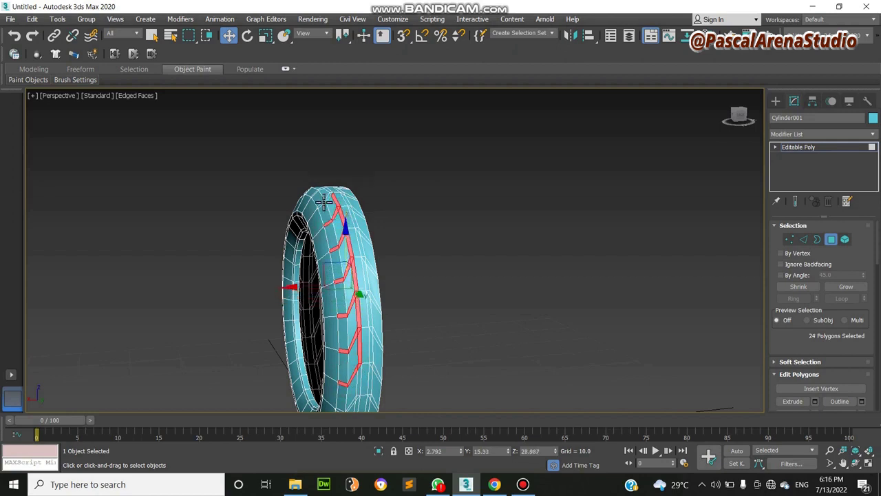
{"action": "left_click", "coordinate": [330, 197], "text": "ctrl"}
{"action": "left_click", "coordinate": [332, 194], "text": "ctrl"}
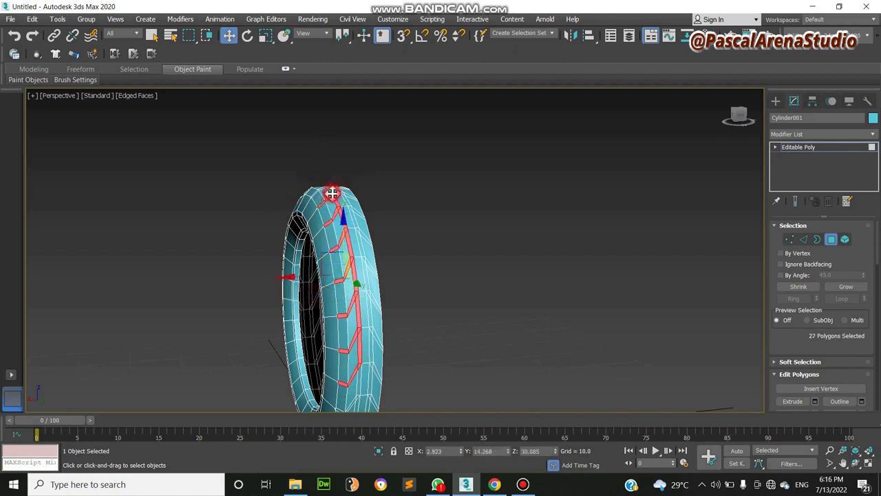
{"action": "left_click", "coordinate": [328, 191], "text": "ctrl"}
{"action": "left_click", "coordinate": [343, 194], "text": "ctrl"}
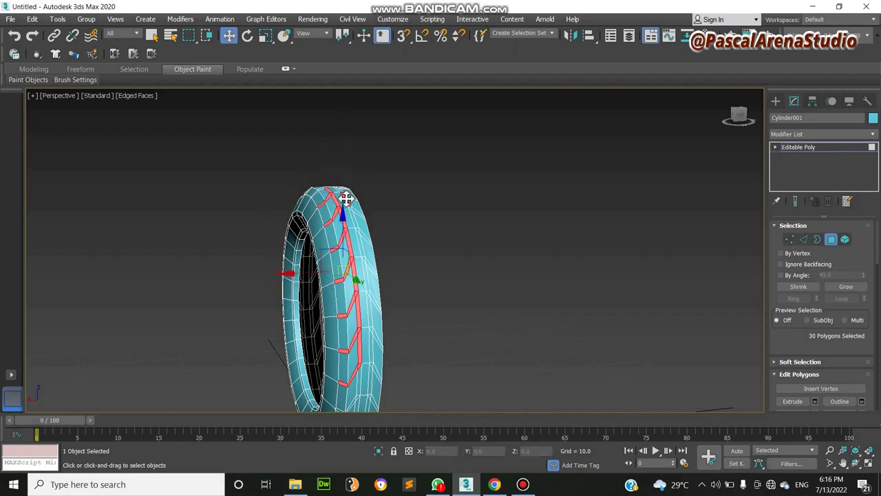
{"action": "left_click", "coordinate": [340, 191], "text": "ctrl"}
{"action": "left_click", "coordinate": [349, 187], "text": "ctrl"}
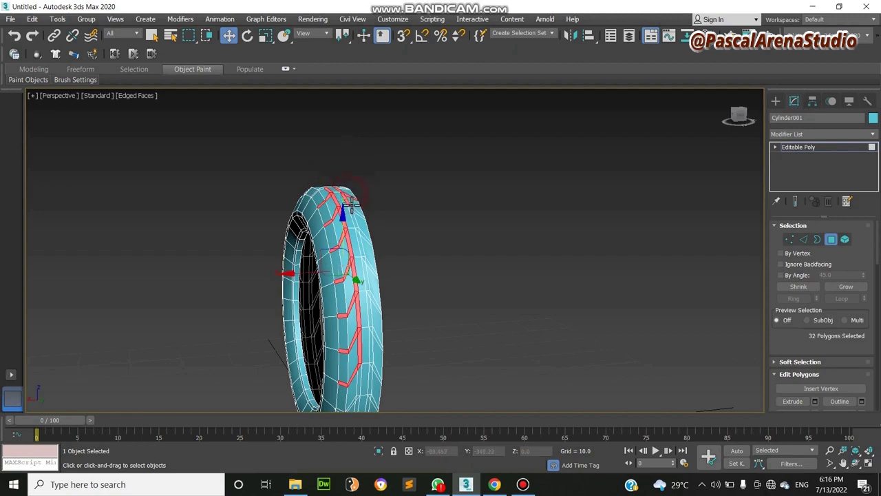
{"action": "left_click", "coordinate": [350, 206], "text": "ctrl"}
{"action": "left_click", "coordinate": [352, 199], "text": "ctrl"}
{"action": "left_click", "coordinate": [354, 208], "text": "ctrl"}
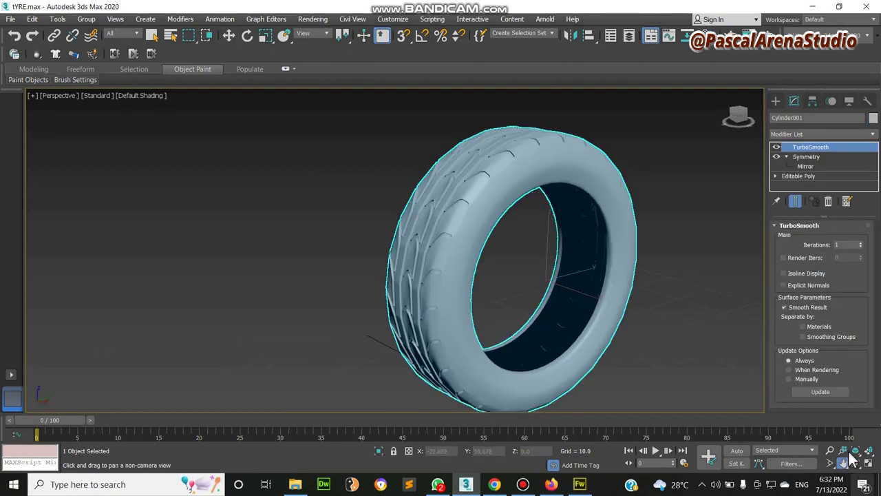
Maximize the Left view with the tyre centred and show the Standard Primitives list.
{"action": "left_click", "coordinate": [869, 464]}
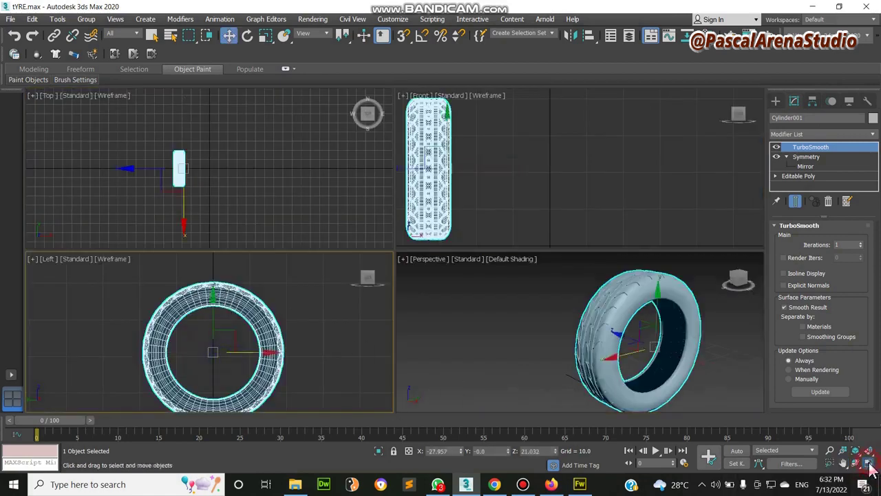
{"action": "left_click", "coordinate": [868, 464]}
{"action": "left_click", "coordinate": [843, 462]}
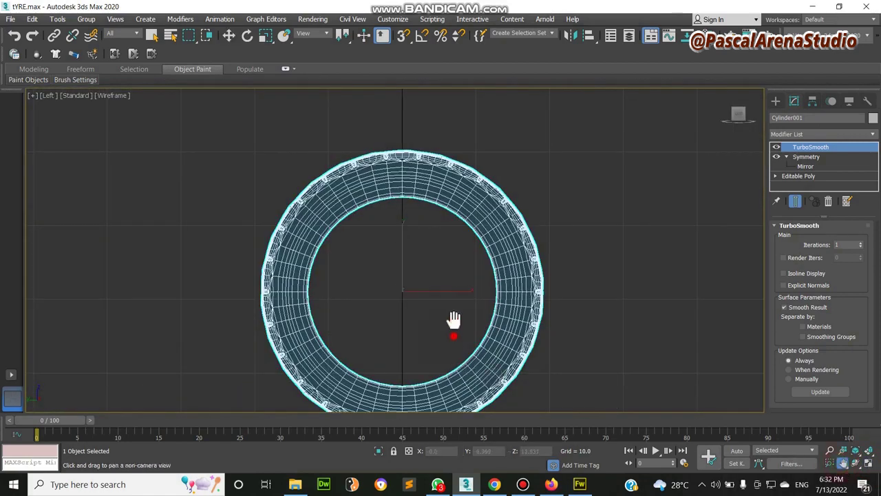
{"action": "left_click_drag", "start_coordinate": [454, 319], "coordinate": [450, 299]}
{"action": "left_click", "coordinate": [776, 101]}
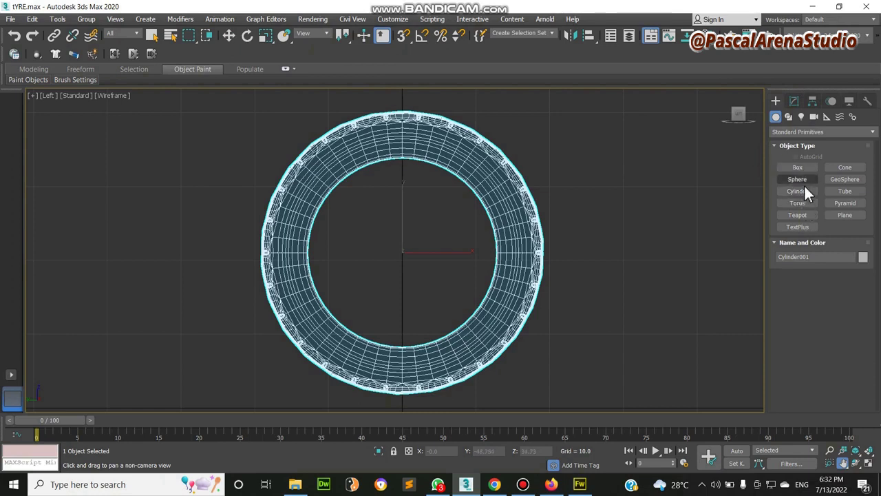
Draw a cylinder from the tyre's centre in the Left view, radius 12.968 and height 5.725.
{"action": "left_click", "coordinate": [798, 191]}
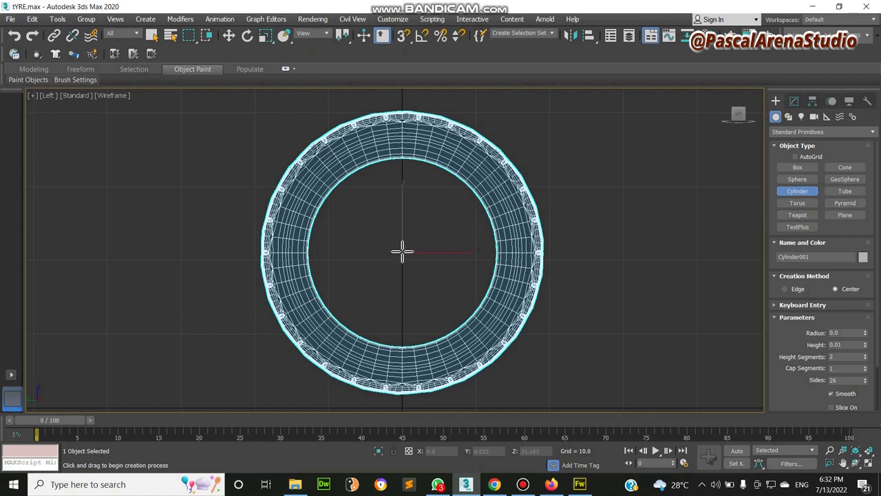
{"action": "left_click_drag", "start_coordinate": [402, 251], "coordinate": [483, 301]}
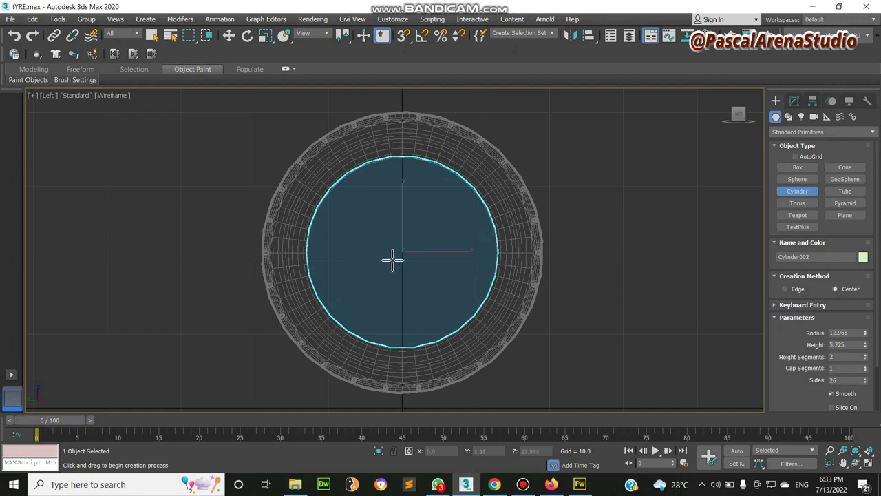
In the maximized Perspective view, move the cylinder into the tyre opening with edged faces shown.
{"action": "key", "text": "w"}
{"action": "left_click", "coordinate": [869, 463]}
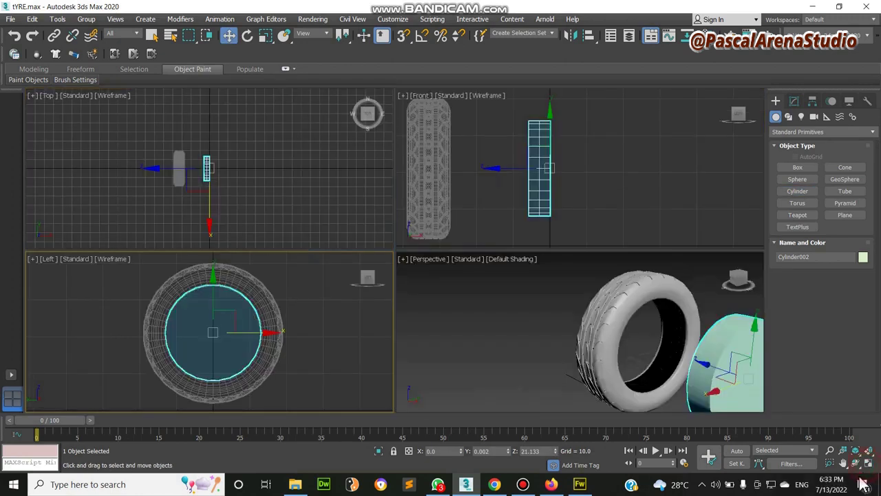
{"action": "left_click", "coordinate": [868, 463]}
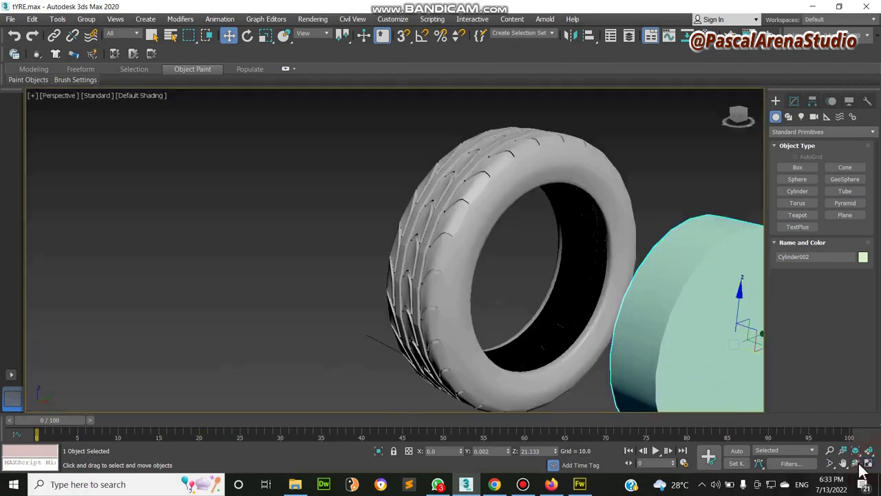
{"action": "left_click", "coordinate": [843, 463]}
{"action": "left_click_drag", "start_coordinate": [663, 353], "coordinate": [456, 264]}
{"action": "right_click", "coordinate": [590, 316]}
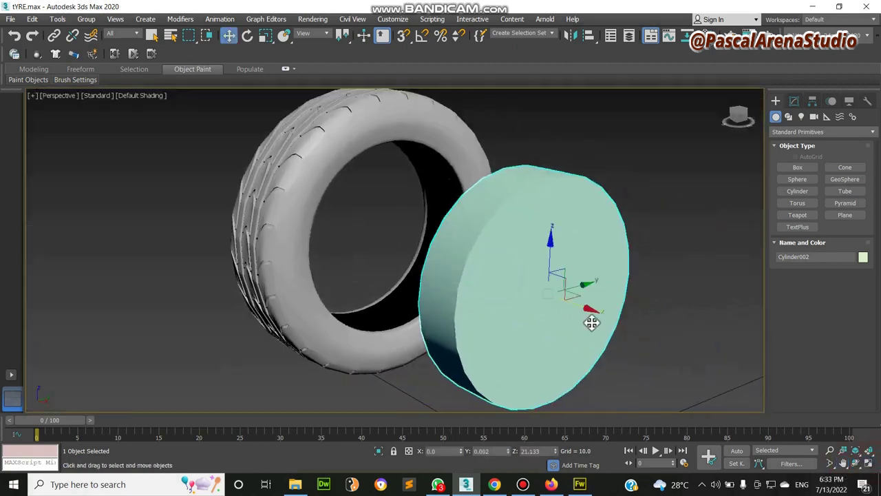
{"action": "left_click_drag", "start_coordinate": [586, 309], "coordinate": [386, 230]}
{"action": "left_click", "coordinate": [148, 95]}
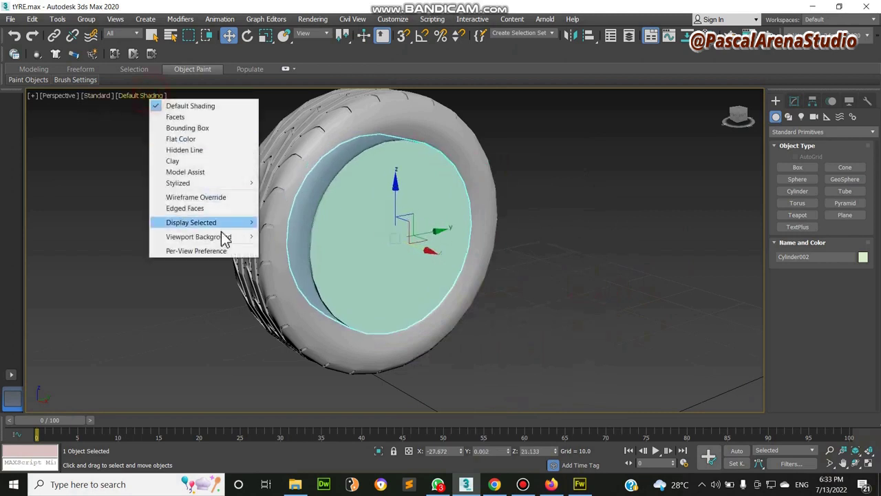
{"action": "left_click", "coordinate": [210, 205]}
{"action": "left_click_drag", "start_coordinate": [425, 250], "coordinate": [418, 246]}
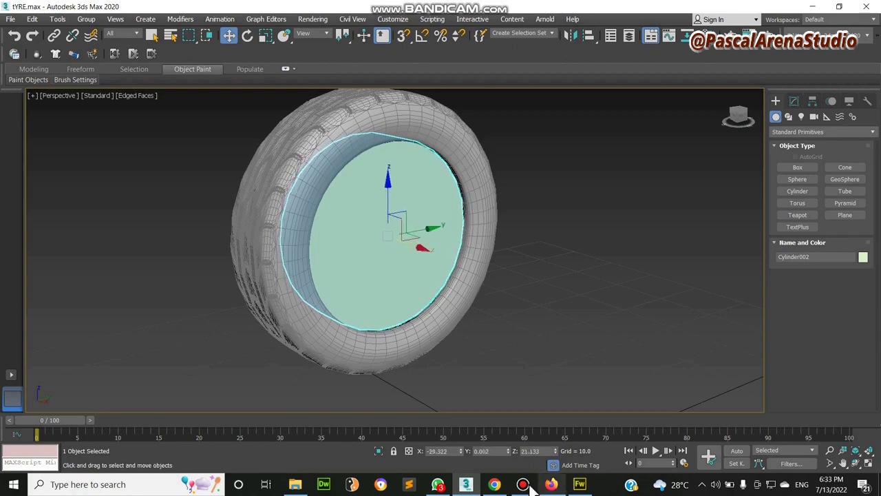
Check the reference image, orbit to face the tyre front, and select the tyre.
{"action": "left_click", "coordinate": [495, 484]}
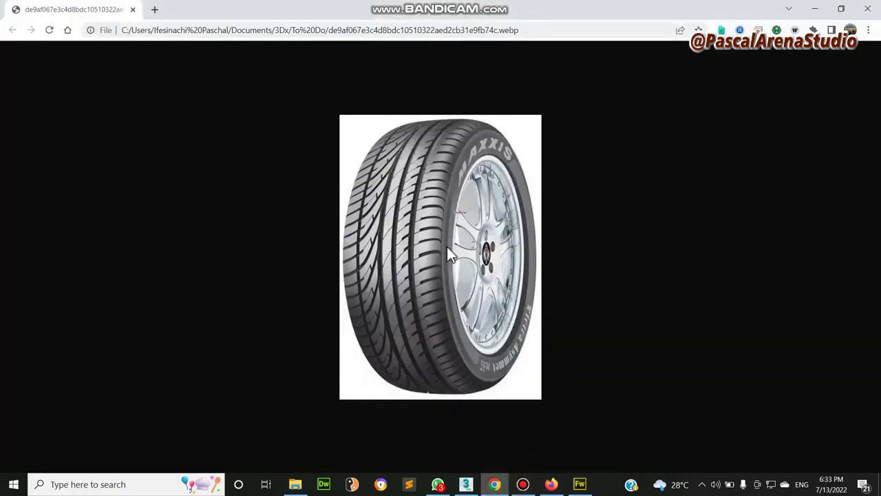
{"action": "left_click", "coordinate": [494, 484]}
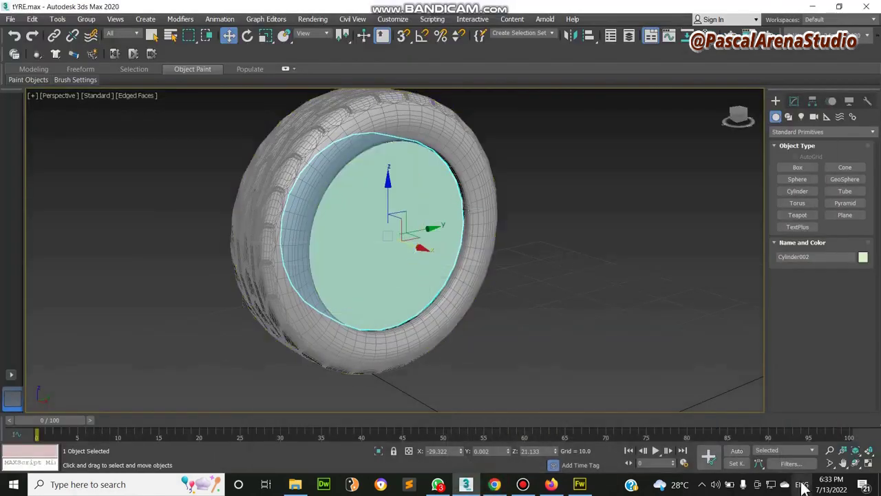
{"action": "left_click", "coordinate": [855, 463]}
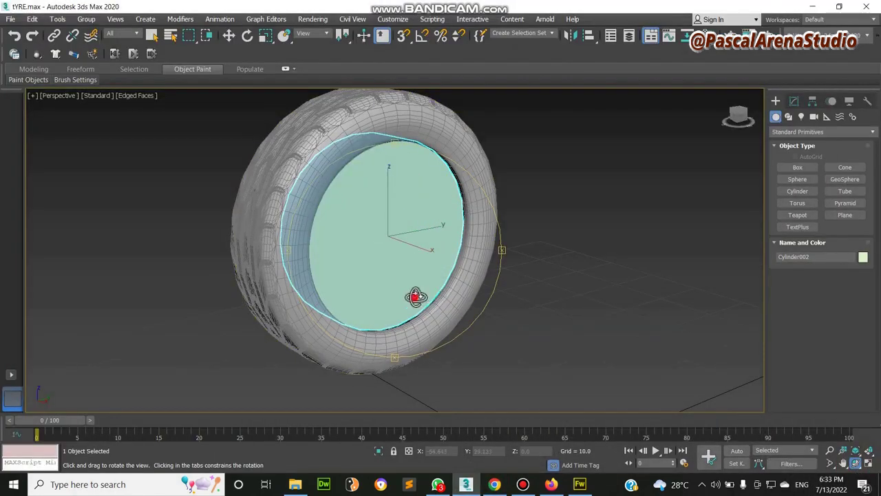
{"action": "left_click_drag", "start_coordinate": [419, 296], "coordinate": [379, 241]}
{"action": "key", "text": "w"}
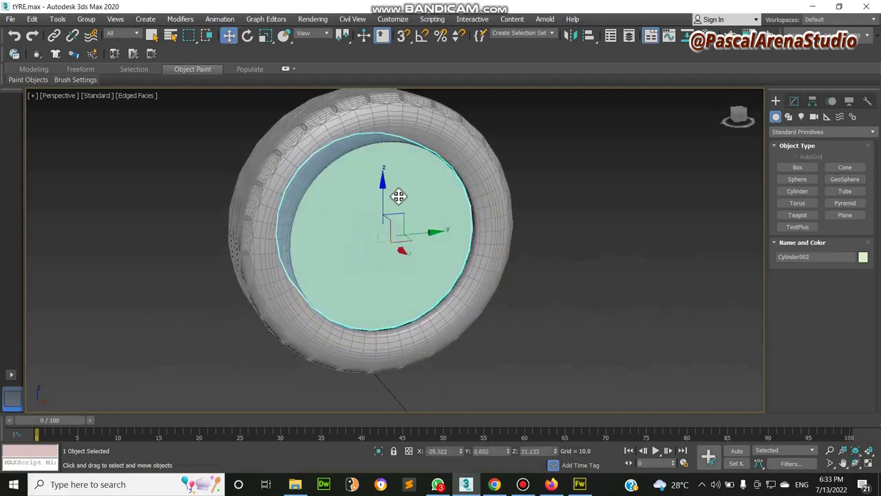
{"action": "left_click", "coordinate": [365, 105]}
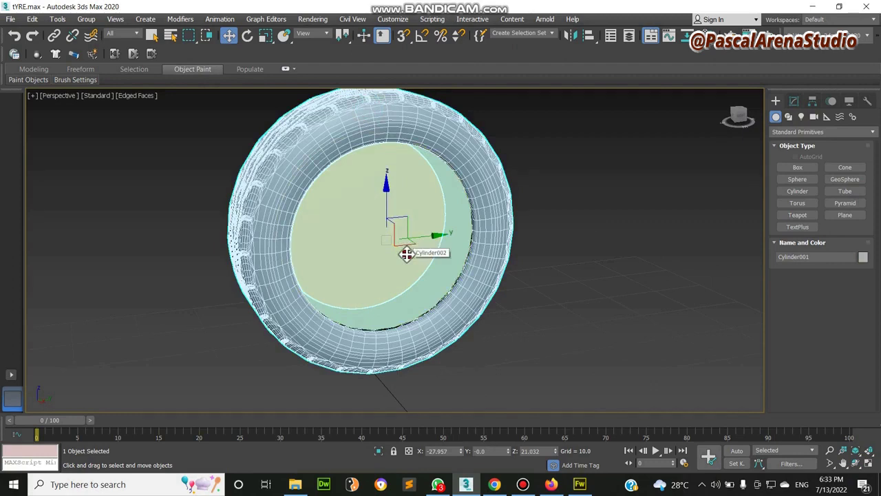
Hide the tyre, then select the Cylinder002 rim and bring up its Modify panel and conversion menu.
{"action": "right_click", "coordinate": [406, 254]}
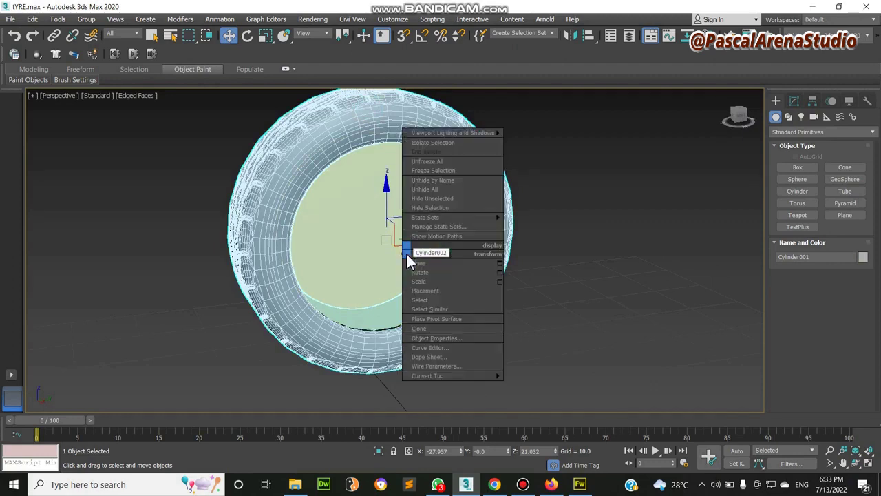
{"action": "left_click", "coordinate": [428, 208]}
{"action": "left_click", "coordinate": [418, 215]}
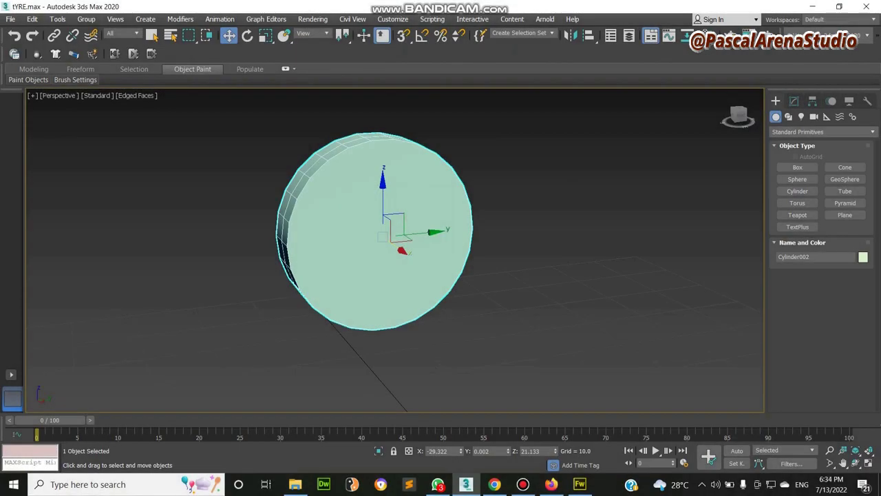
{"action": "left_click", "coordinate": [855, 463]}
{"action": "left_click_drag", "start_coordinate": [464, 278], "coordinate": [406, 263]}
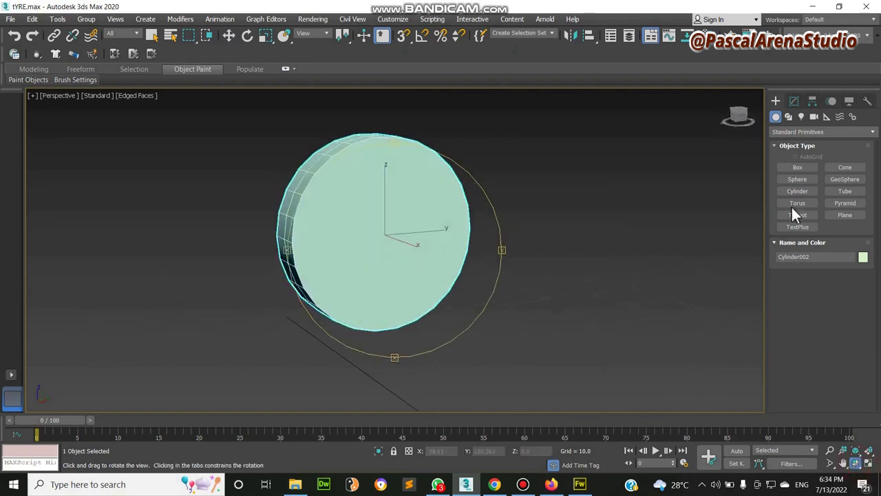
{"action": "left_click", "coordinate": [794, 102]}
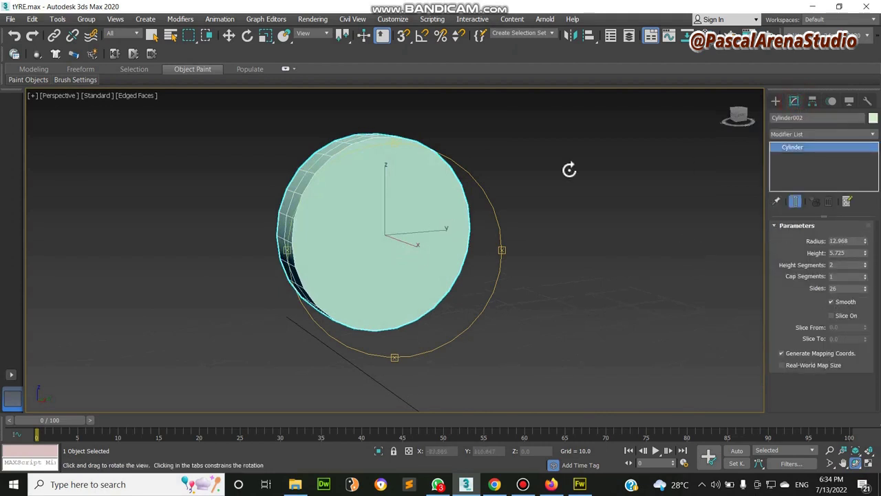
{"action": "right_click", "coordinate": [602, 222]}
{"action": "right_click", "coordinate": [587, 217]}
Convert Cylinder002 to Editable Poly and select its front cap polygon.
{"action": "mouse_move", "coordinate": [627, 342]}
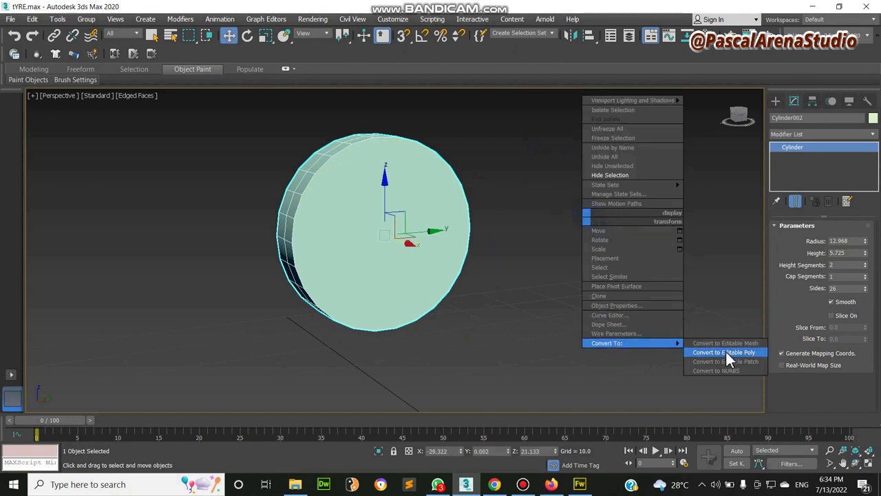
{"action": "left_click", "coordinate": [726, 351]}
{"action": "left_click", "coordinate": [831, 239]}
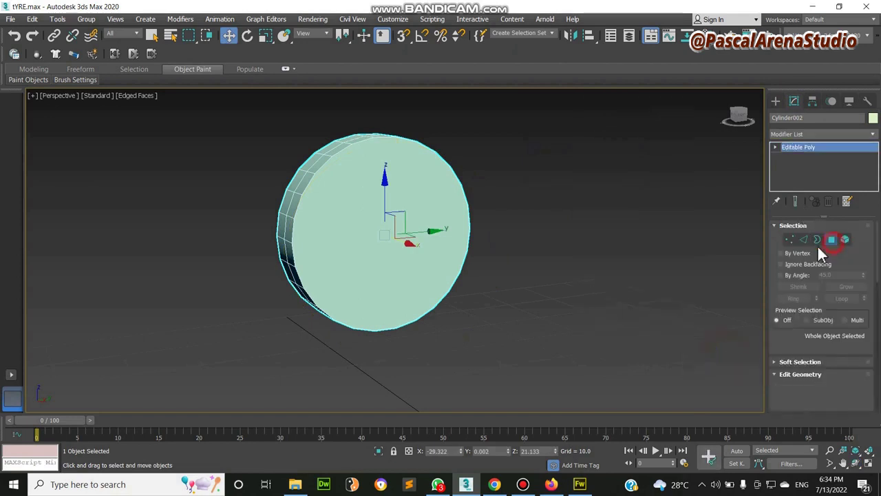
{"action": "left_click", "coordinate": [388, 228]}
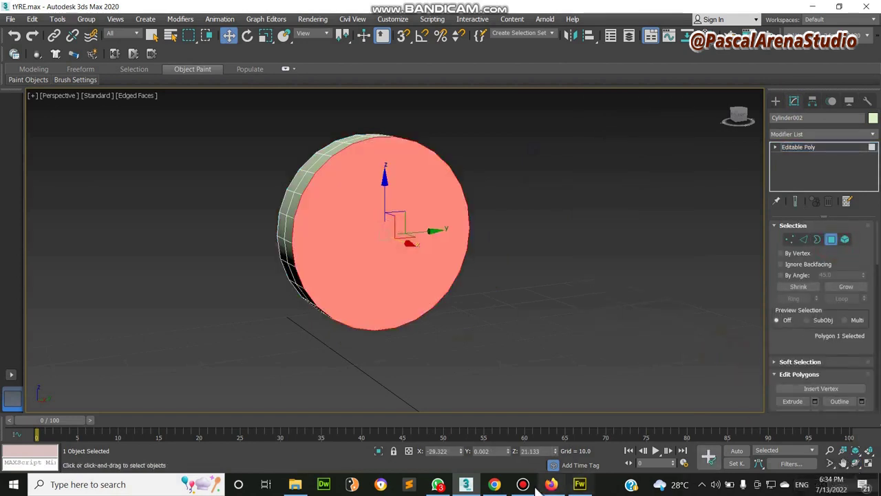
{"action": "left_click", "coordinate": [494, 484]}
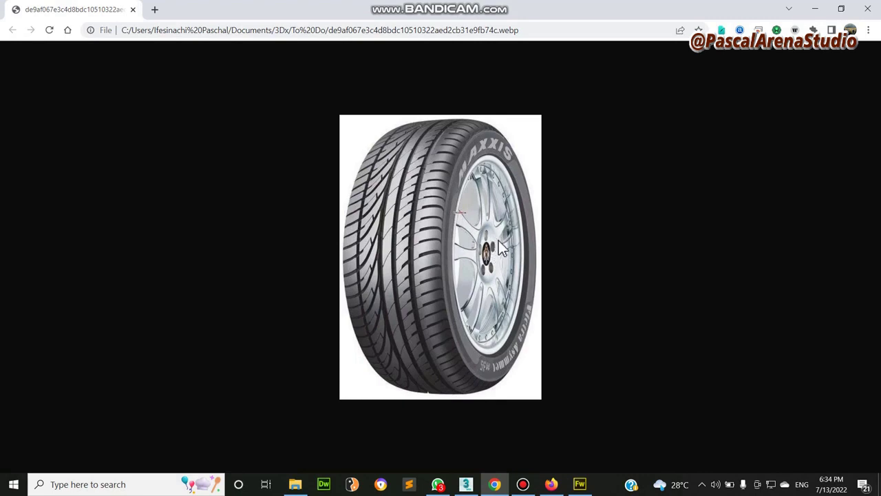
{"action": "left_click", "coordinate": [472, 486]}
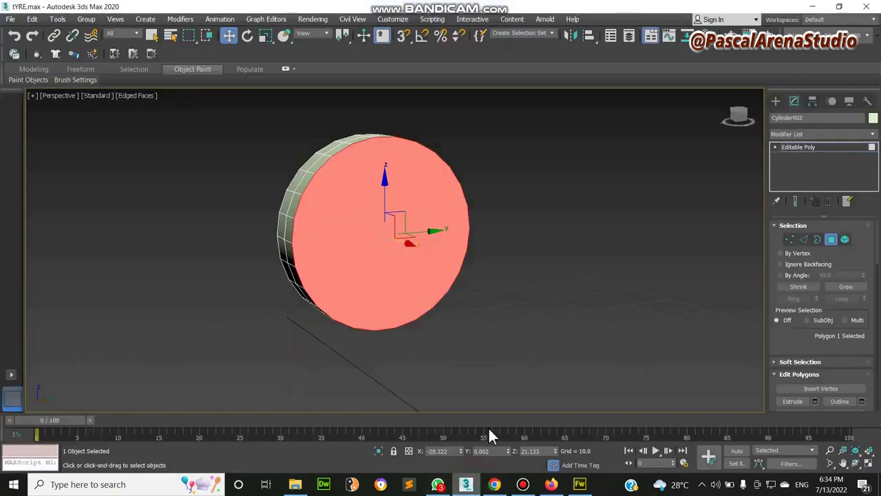
{"action": "scroll", "coordinate": [816, 323], "scroll_direction": "down", "scroll_amount": 2}
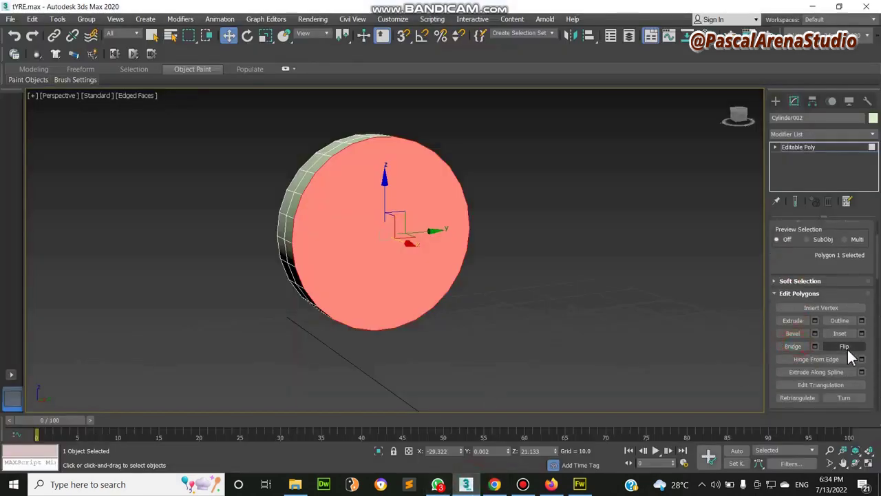
Inset the rim's front face.
{"action": "left_click", "coordinate": [861, 334]}
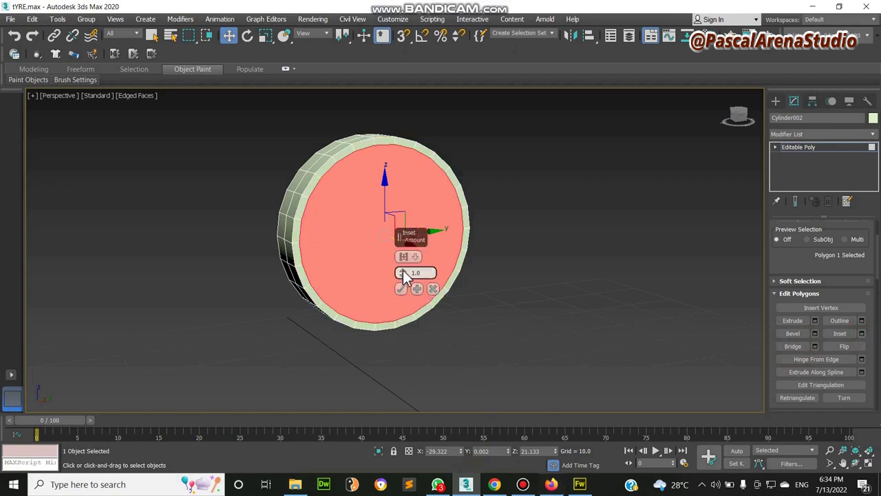
{"action": "left_click_drag", "start_coordinate": [404, 267], "coordinate": [398, 268]}
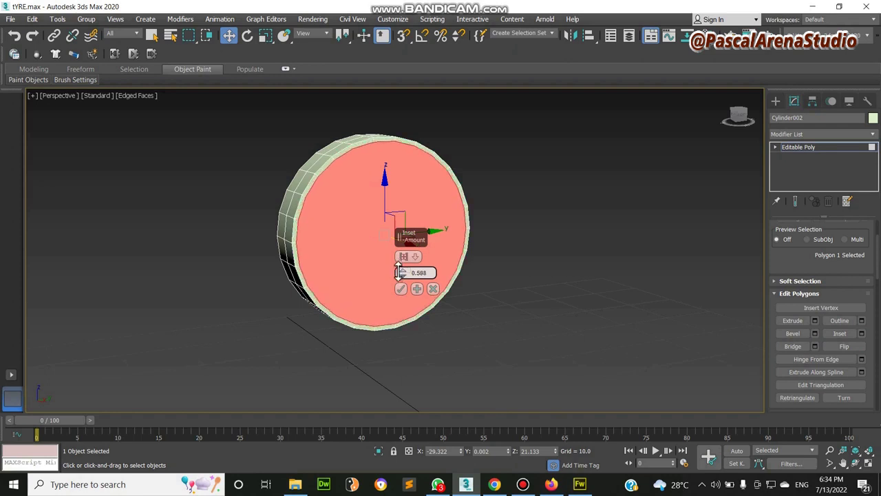
{"action": "left_click", "coordinate": [401, 289]}
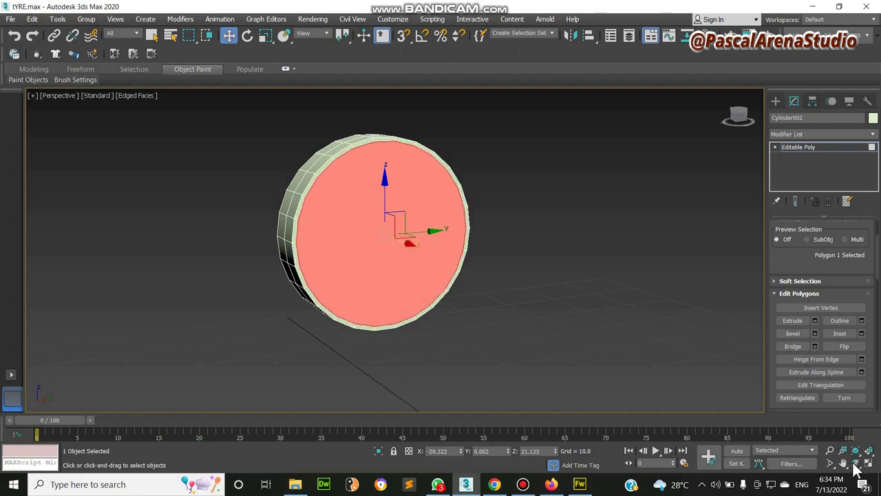
Extrude the inset front face inward with a negative height.
{"action": "left_click", "coordinate": [856, 462]}
{"action": "left_click_drag", "start_coordinate": [253, 248], "coordinate": [330, 249]}
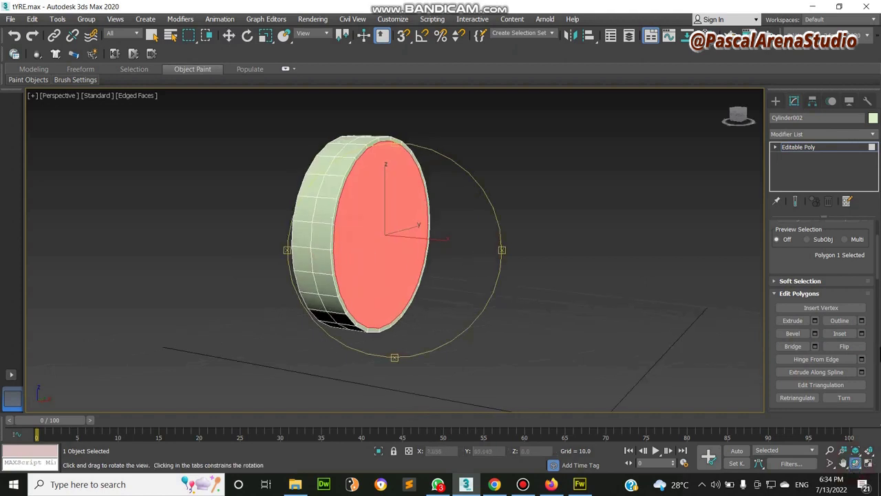
{"action": "left_click", "coordinate": [816, 320]}
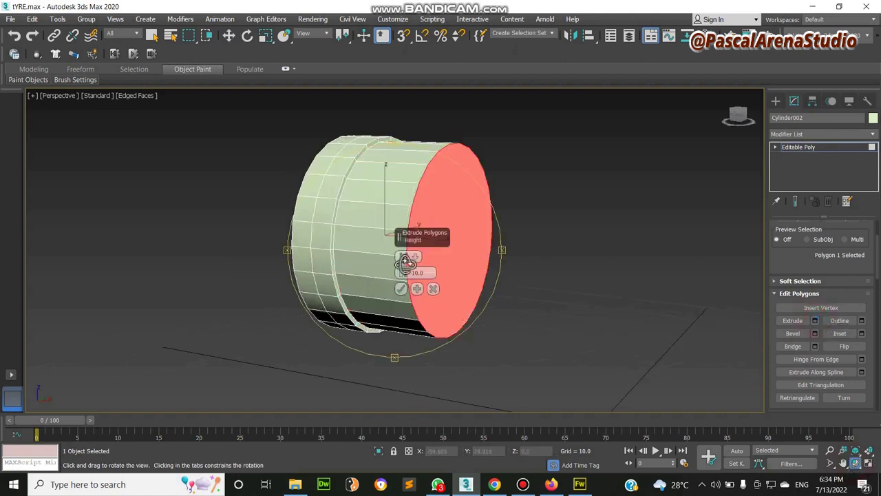
{"action": "left_click_drag", "start_coordinate": [404, 271], "coordinate": [414, 372]}
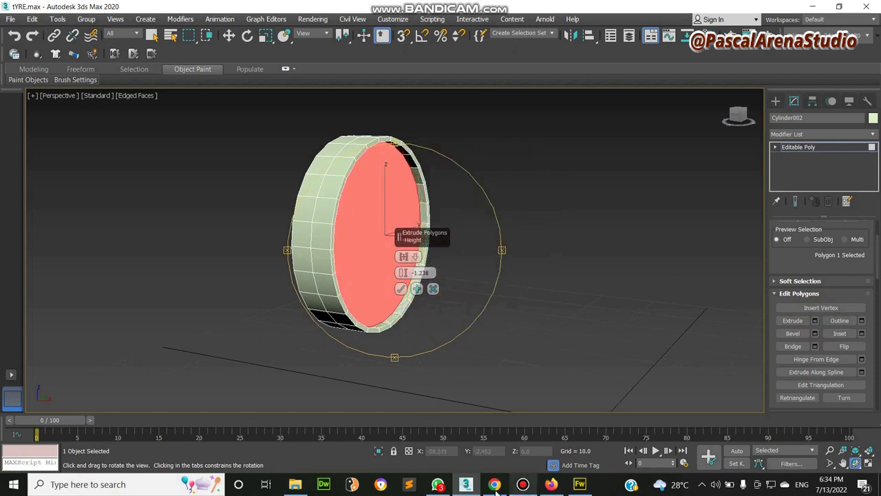
{"action": "left_click", "coordinate": [494, 484]}
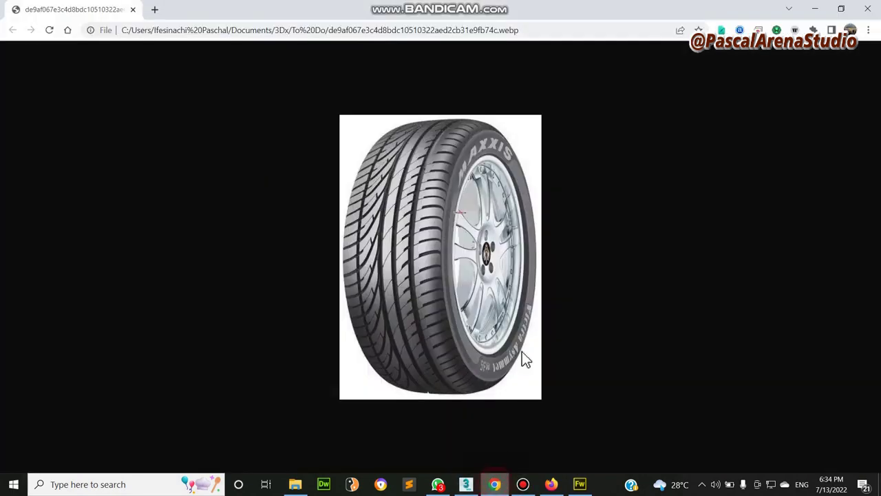
{"action": "left_click", "coordinate": [494, 484]}
{"action": "left_click_drag", "start_coordinate": [407, 211], "coordinate": [414, 267]}
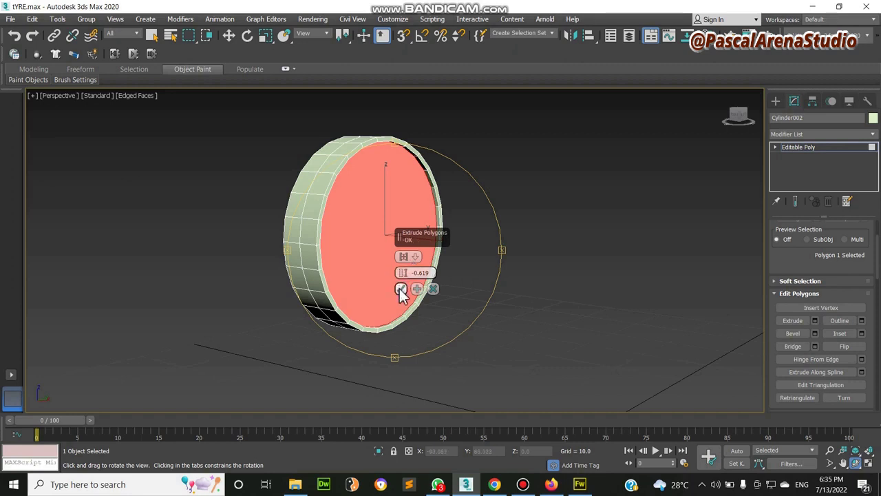
{"action": "left_click", "coordinate": [401, 289]}
Scale the front face down into an inner rim and compare with the reference photo.
{"action": "left_click", "coordinate": [266, 35]}
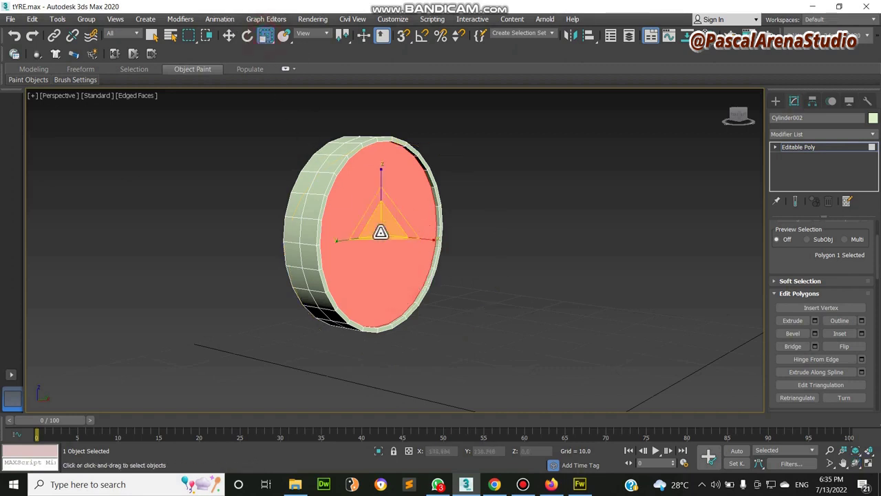
{"action": "left_click_drag", "start_coordinate": [382, 226], "coordinate": [391, 244]}
{"action": "left_click", "coordinate": [856, 462]}
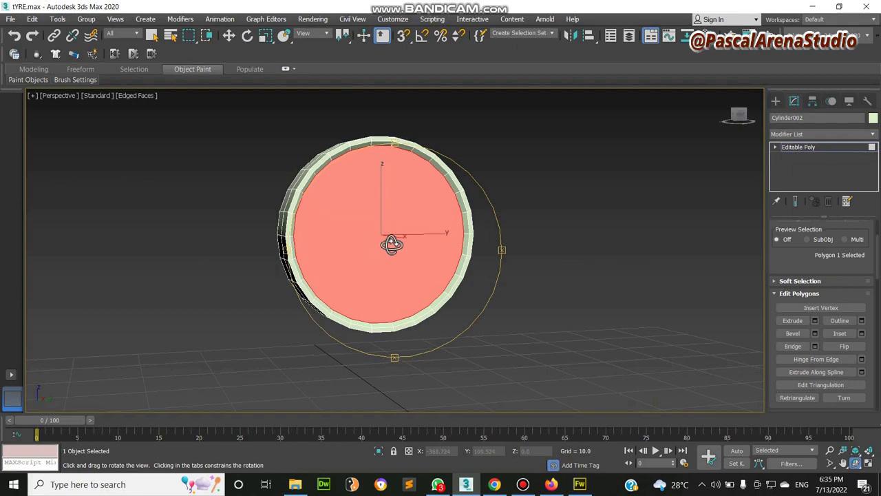
{"action": "left_click_drag", "start_coordinate": [391, 244], "coordinate": [421, 248]}
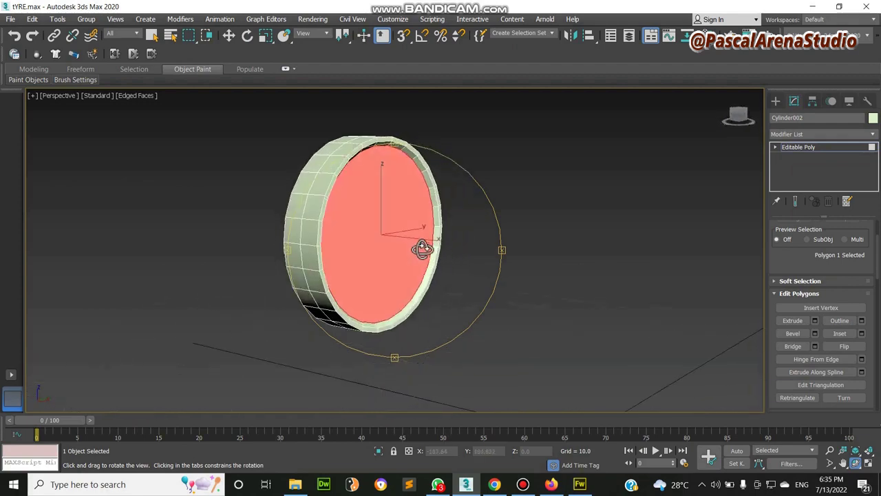
{"action": "left_click", "coordinate": [500, 485]}
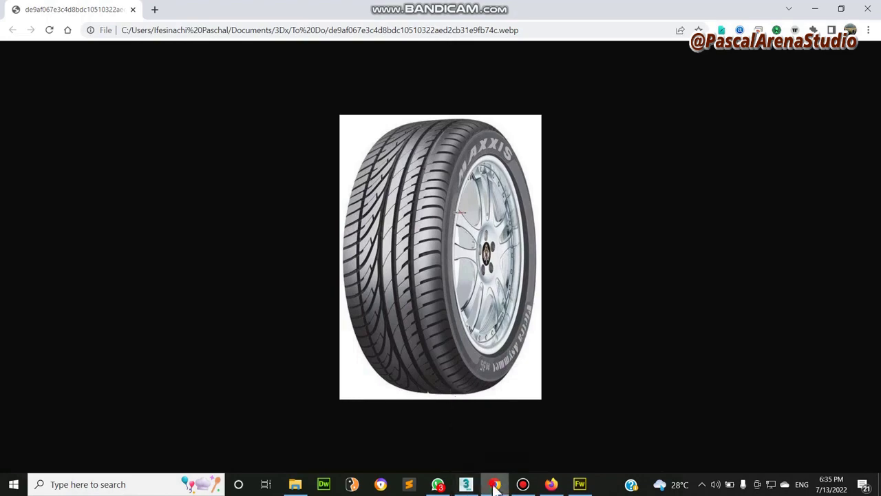
Orbit to face the tyre and inset its front polygon by 0.588.
{"action": "left_click", "coordinate": [466, 484]}
{"action": "left_click_drag", "start_coordinate": [372, 269], "coordinate": [346, 266]}
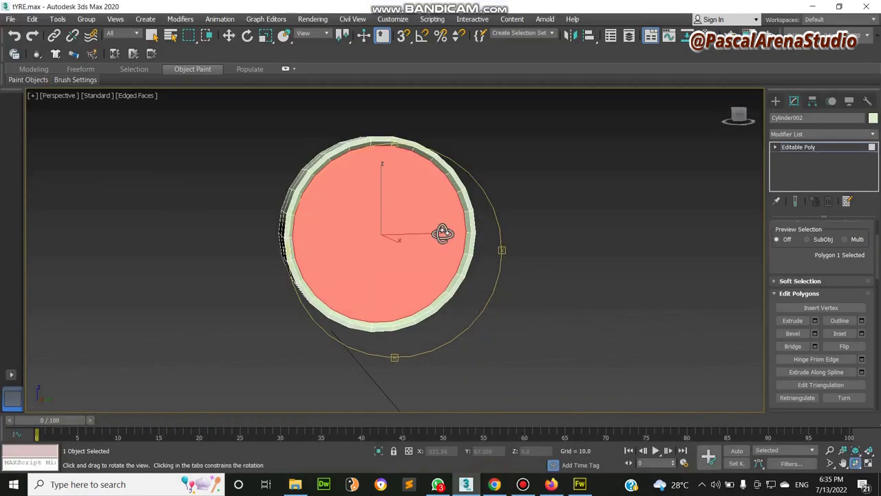
{"action": "left_click", "coordinate": [861, 333]}
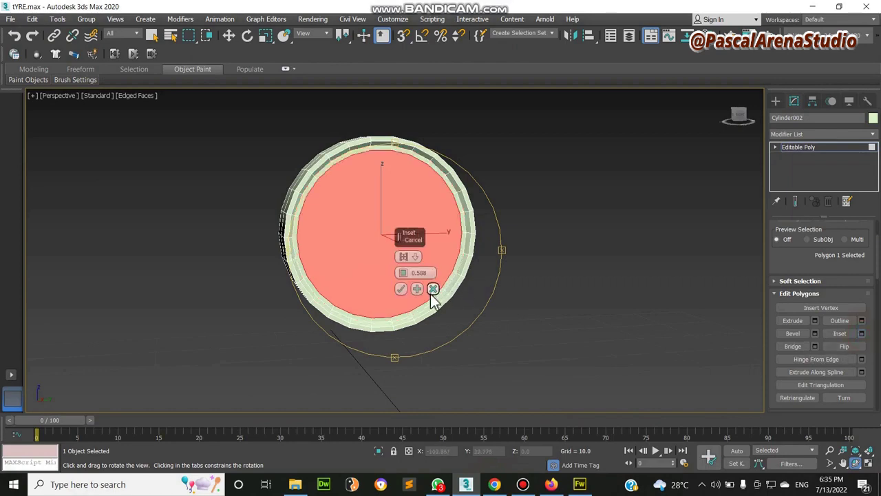
{"action": "left_click", "coordinate": [494, 484]}
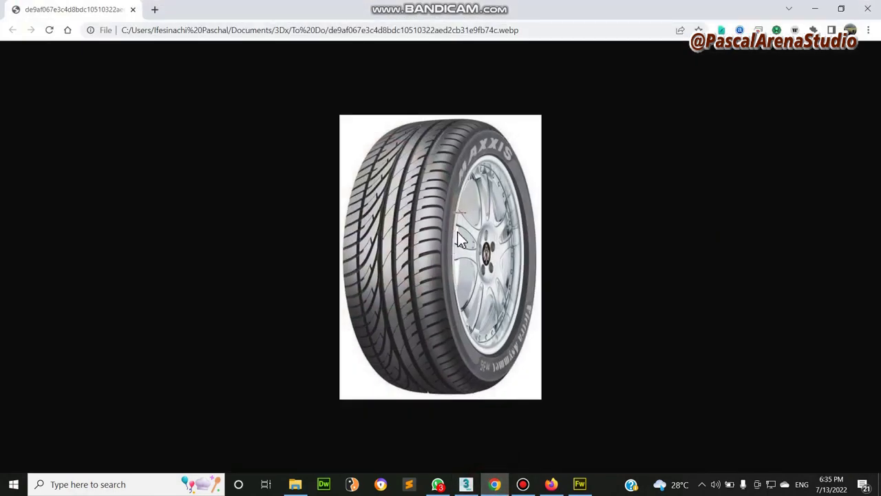
{"action": "left_click", "coordinate": [495, 484]}
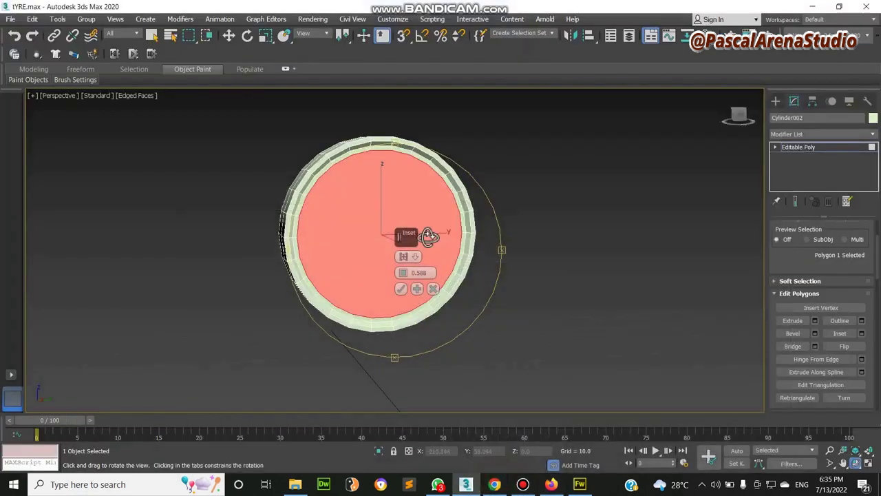
{"action": "left_click", "coordinate": [402, 290]}
Inset the front face again by about 7, leaving a small centre-cap face.
{"action": "left_click", "coordinate": [861, 333]}
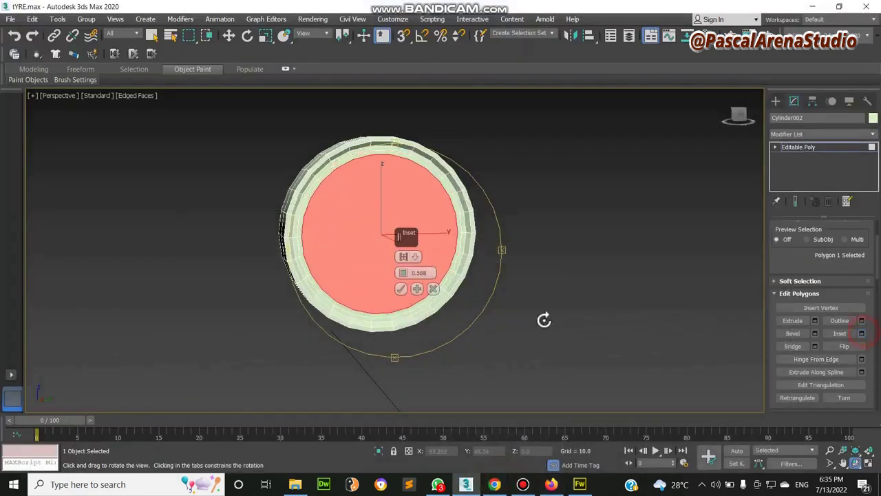
{"action": "left_click_drag", "start_coordinate": [405, 275], "coordinate": [493, 383]}
{"action": "left_click", "coordinate": [499, 484]}
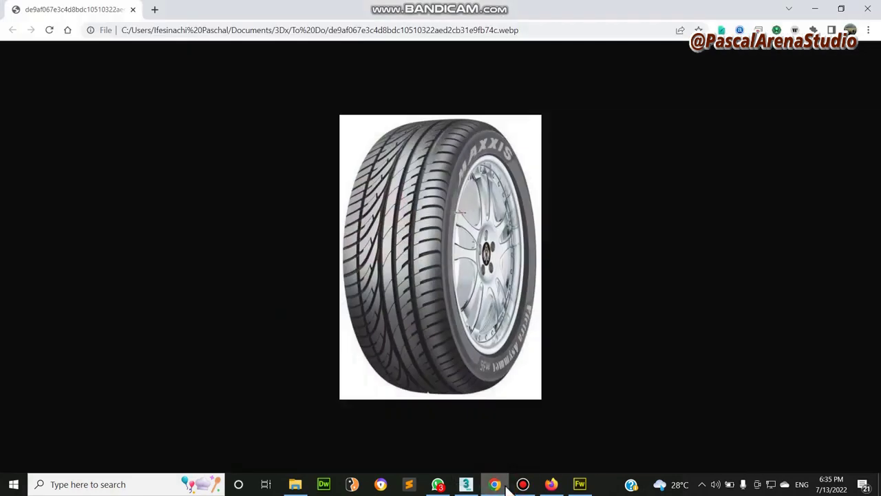
{"action": "left_click", "coordinate": [508, 486]}
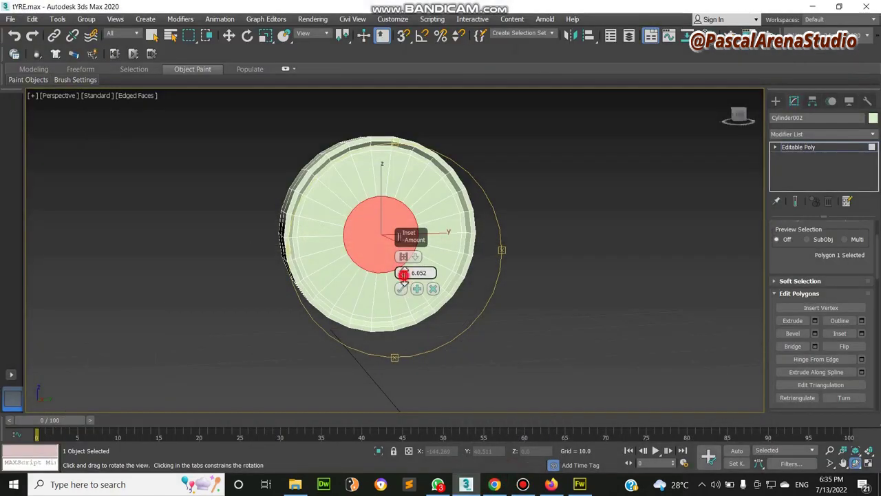
{"action": "left_click_drag", "start_coordinate": [407, 272], "coordinate": [404, 273]}
{"action": "left_click_drag", "start_coordinate": [403, 273], "coordinate": [403, 271]}
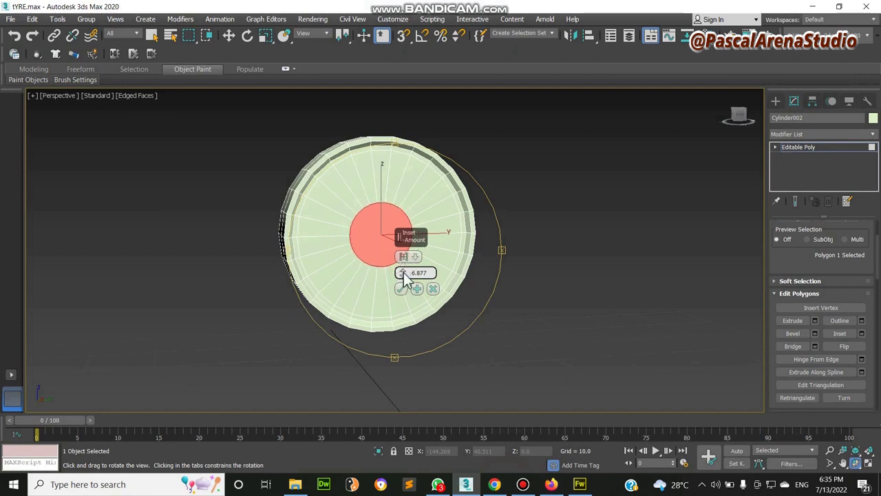
{"action": "left_click", "coordinate": [401, 288]}
Compare the inset face with the tyre reference and switch to the Scale tool.
{"action": "left_click", "coordinate": [494, 484]}
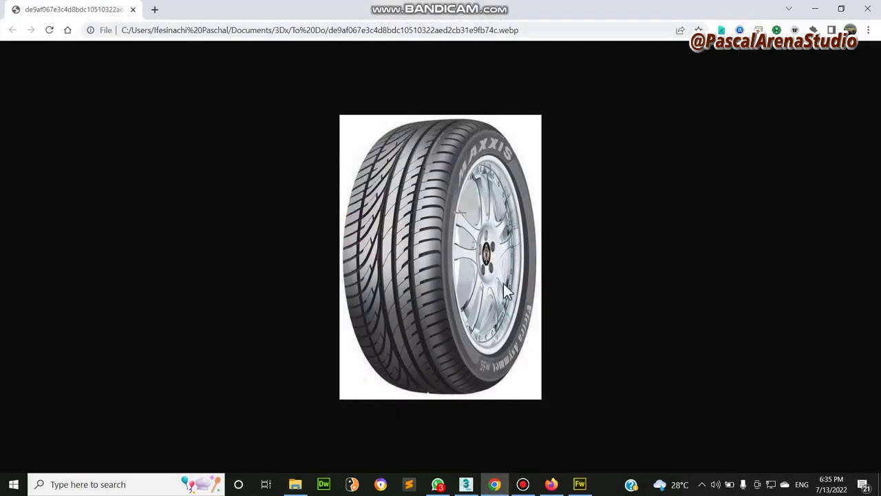
{"action": "left_click", "coordinate": [494, 484]}
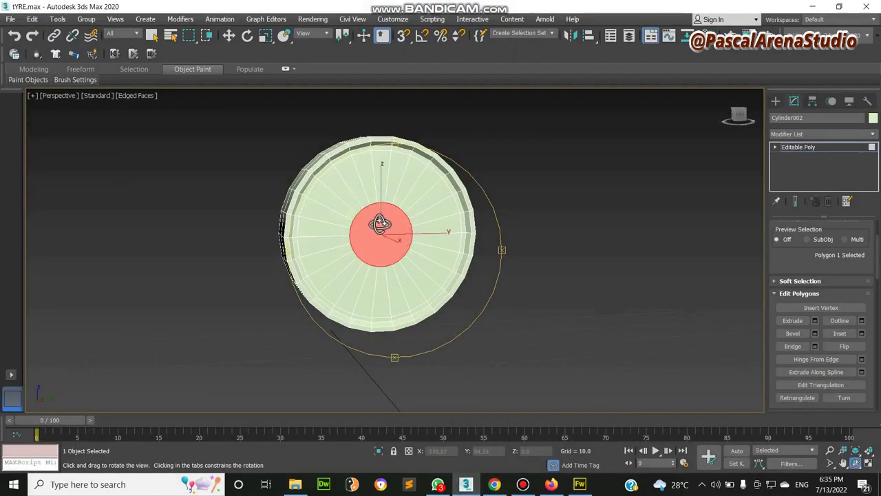
{"action": "scroll", "coordinate": [381, 227], "scroll_direction": "up", "scroll_amount": 2}
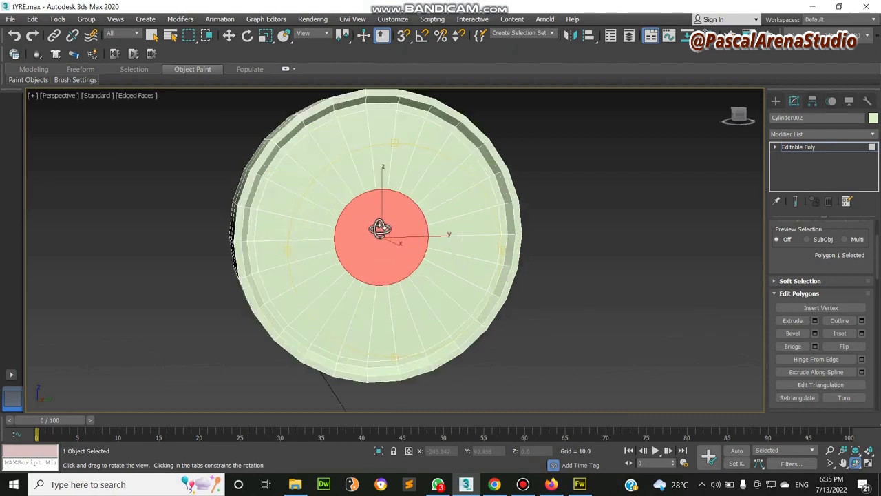
{"action": "key", "text": "r"}
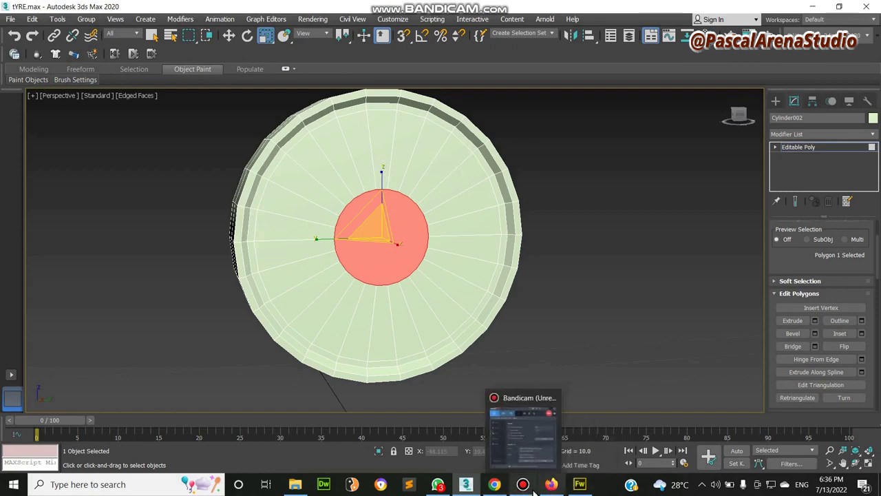
{"action": "left_click", "coordinate": [496, 486]}
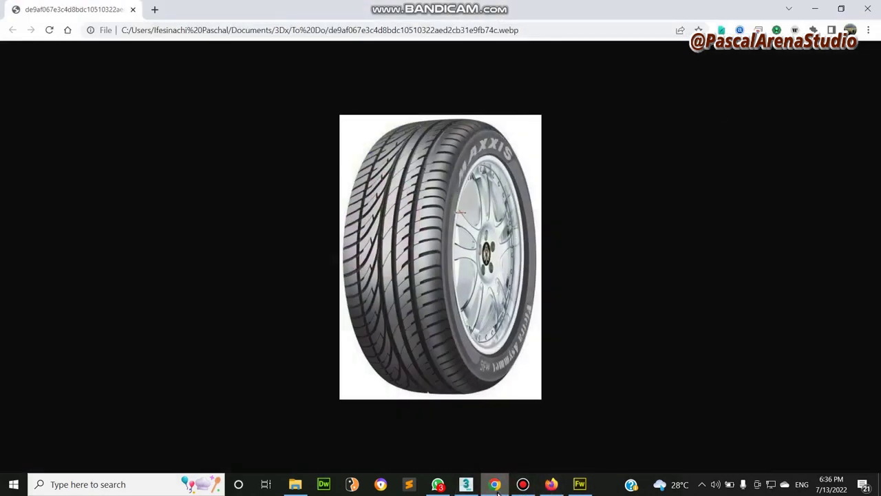
{"action": "left_click", "coordinate": [496, 486]}
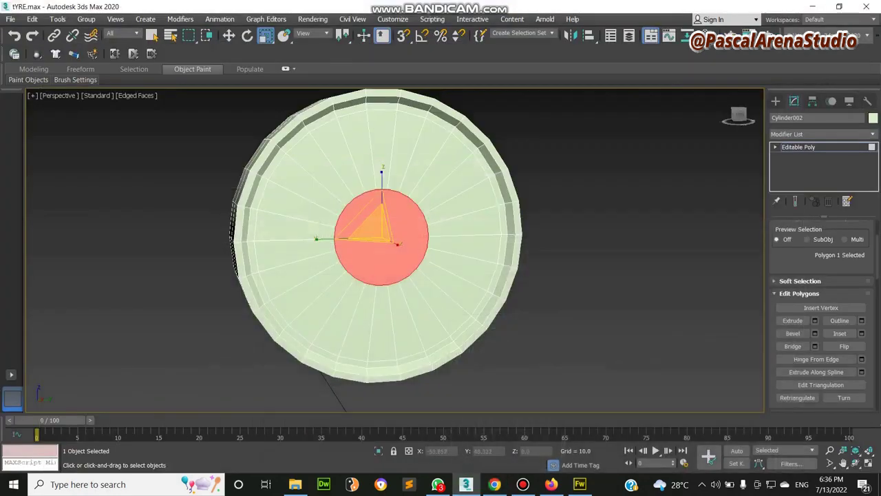
Select three adjacent wedge faces at the top of the hub ring, checking the reference.
{"action": "left_click", "coordinate": [400, 143]}
{"action": "left_click", "coordinate": [424, 165], "text": "ctrl"}
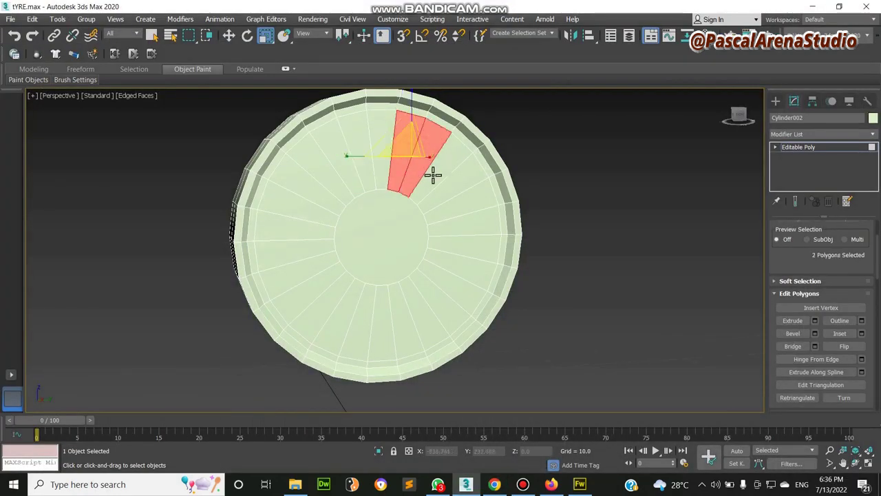
{"action": "left_click", "coordinate": [438, 171], "text": "ctrl"}
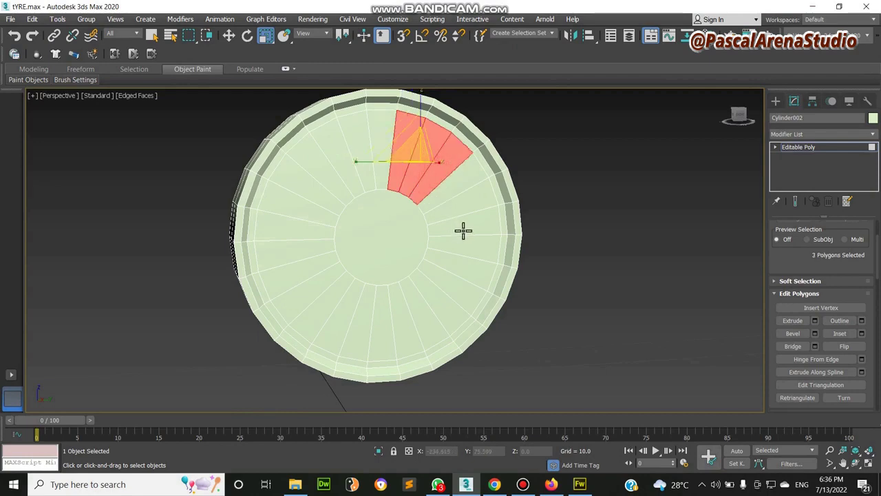
{"action": "left_click", "coordinate": [495, 484]}
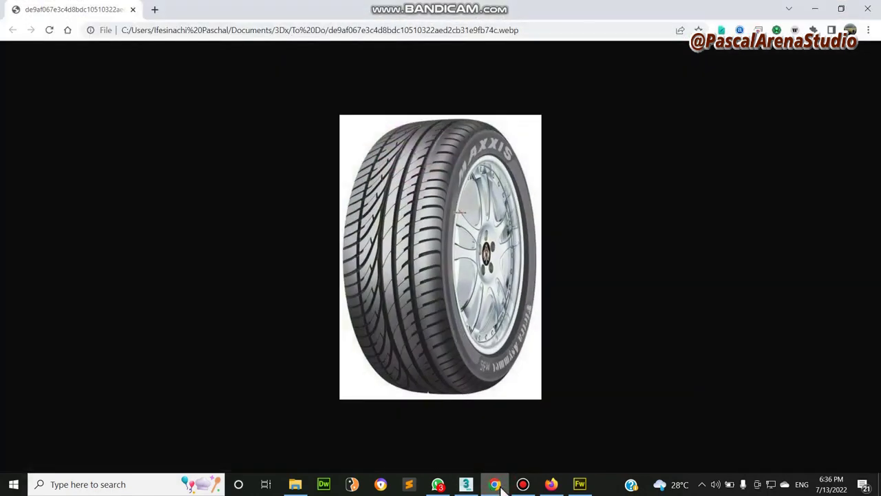
{"action": "left_click", "coordinate": [497, 485]}
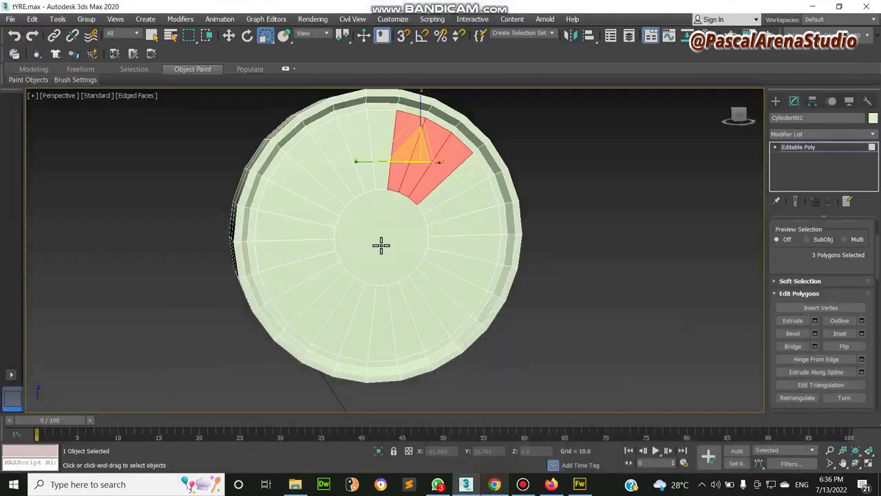
{"action": "left_click", "coordinate": [493, 484]}
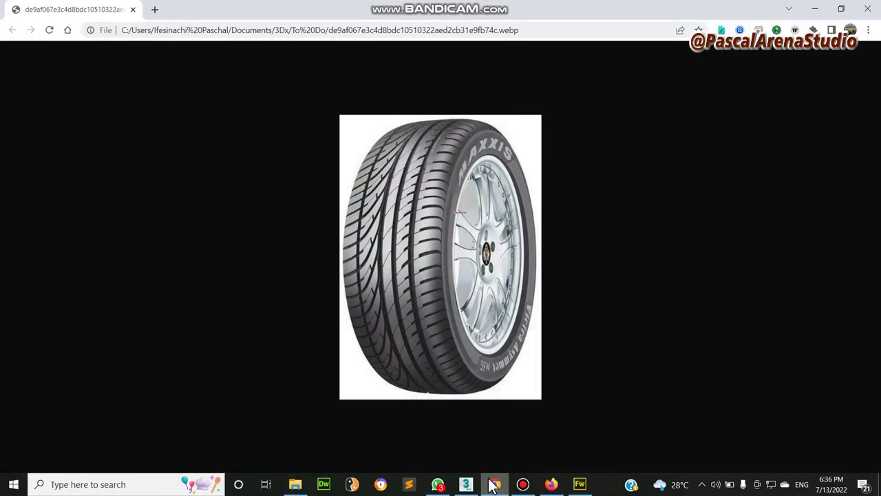
{"action": "left_click", "coordinate": [493, 484]}
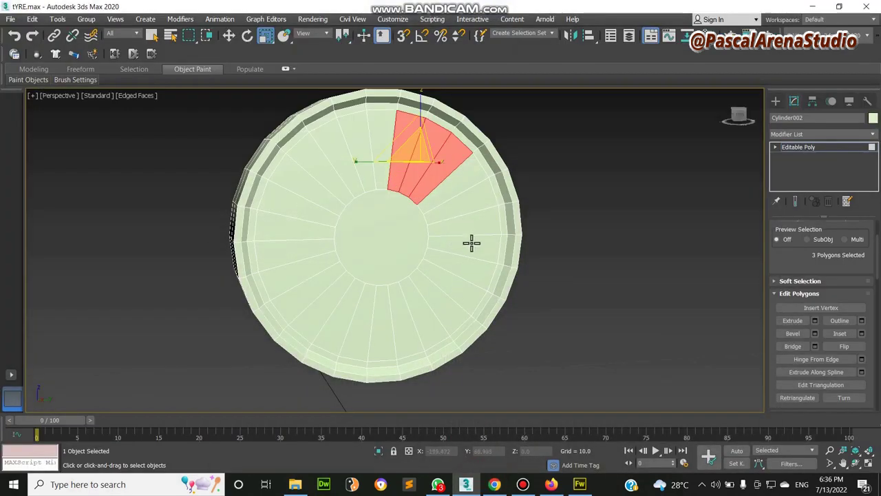
Add the right-side and lower-left wedge groups, deselecting a misplaced lower face.
{"action": "left_click", "coordinate": [472, 242], "text": "ctrl"}
{"action": "left_click", "coordinate": [455, 268], "text": "ctrl"}
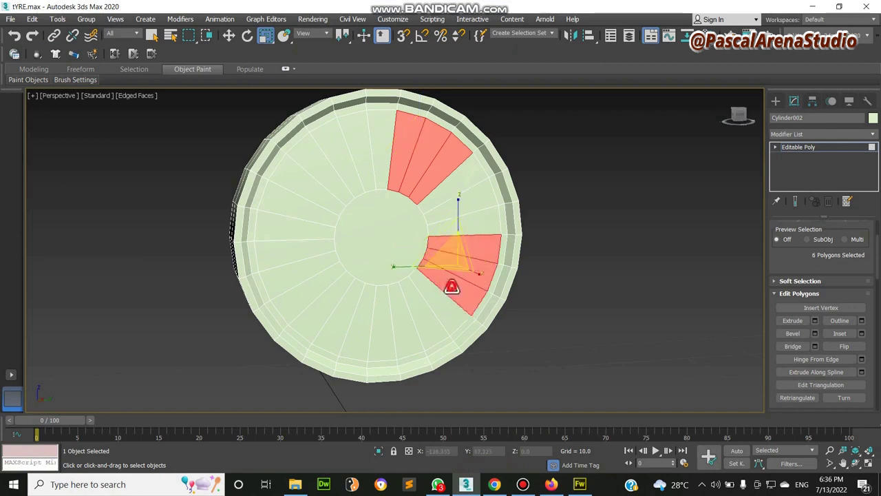
{"action": "left_click", "coordinate": [449, 289], "text": "ctrl"}
{"action": "left_click", "coordinate": [396, 319], "text": "ctrl"}
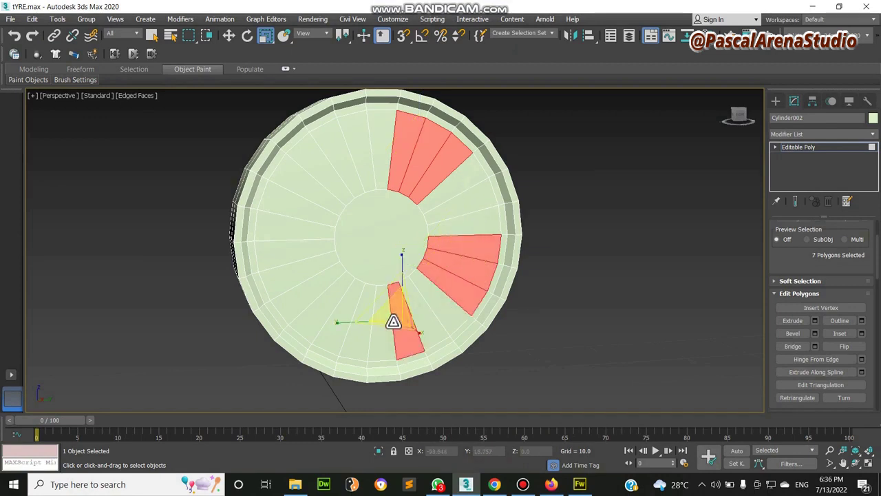
{"action": "left_click", "coordinate": [393, 322], "text": "ctrl"}
{"action": "left_click", "coordinate": [375, 325], "text": "ctrl"}
{"action": "left_click", "coordinate": [351, 328], "text": "ctrl"}
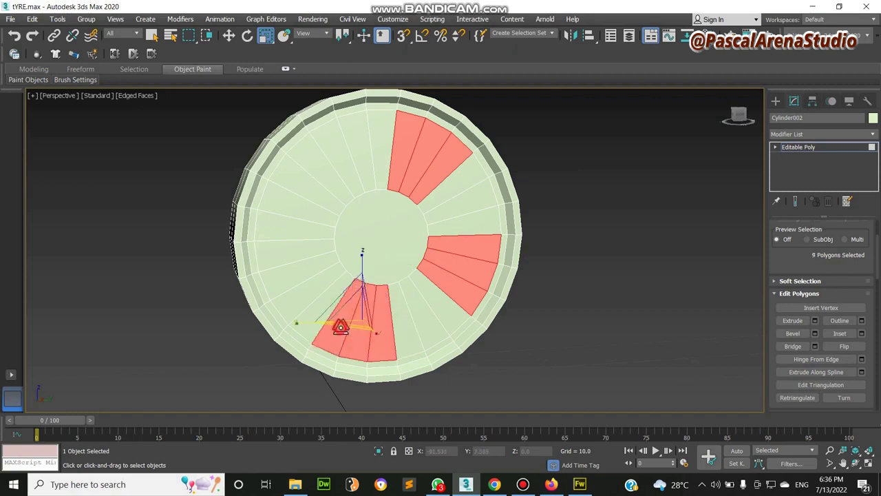
{"action": "left_click", "coordinate": [327, 334], "text": "ctrl"}
Add the left and upper-left wedge groups, then restart the selection with one top face.
{"action": "left_click", "coordinate": [226, 35]}
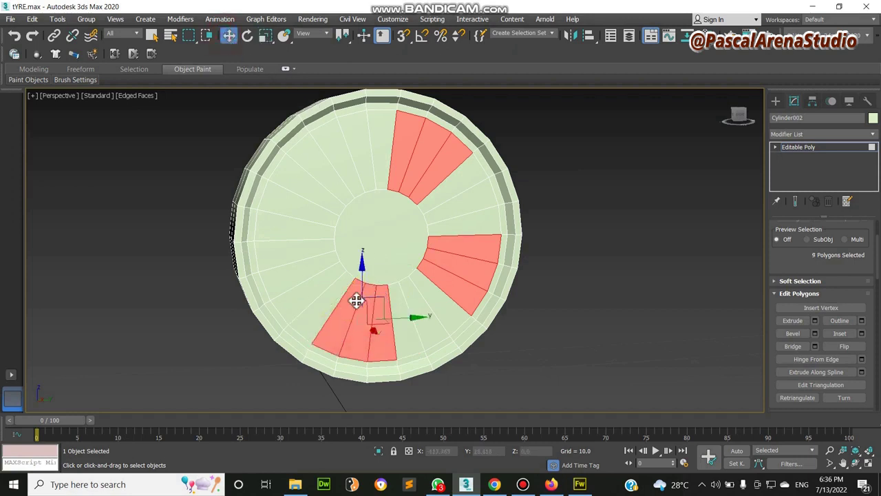
{"action": "left_click", "coordinate": [300, 249], "text": "ctrl"}
{"action": "left_click", "coordinate": [297, 224], "text": "ctrl"}
{"action": "left_click", "coordinate": [303, 200], "text": "ctrl"}
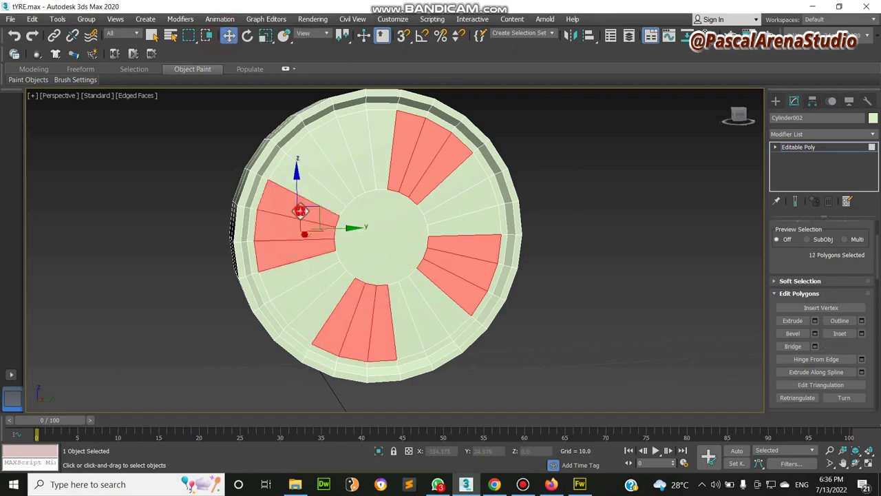
{"action": "left_click", "coordinate": [336, 147], "text": "ctrl"}
{"action": "left_click", "coordinate": [354, 147], "text": "ctrl"}
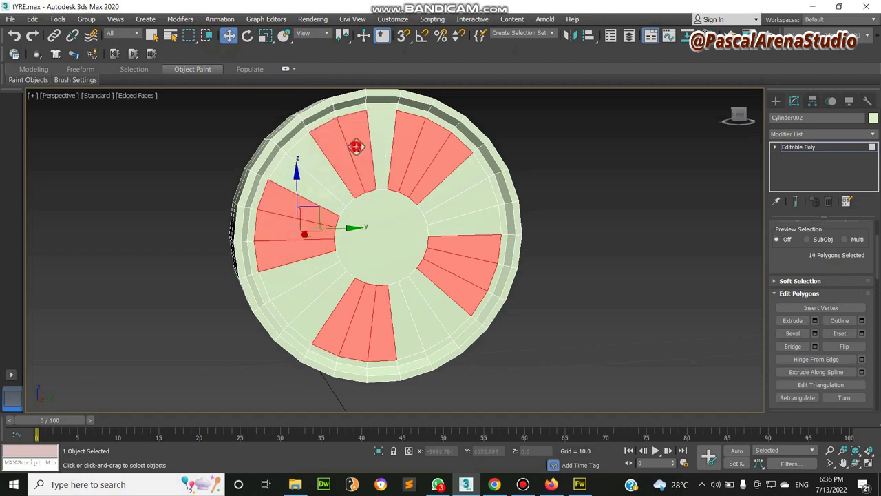
{"action": "left_click", "coordinate": [380, 146], "text": "ctrl"}
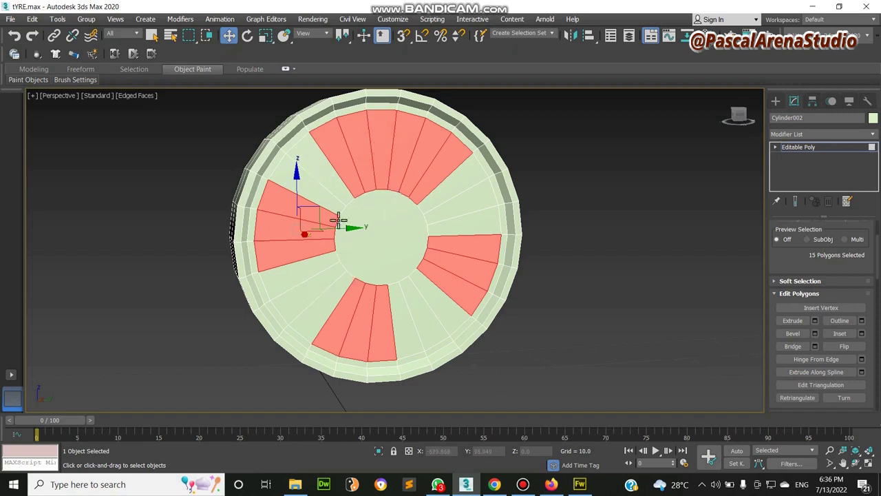
{"action": "left_click", "coordinate": [366, 146]}
Complete the top spoke group of three faces and compare with the reference.
{"action": "left_click", "coordinate": [383, 143], "text": "ctrl"}
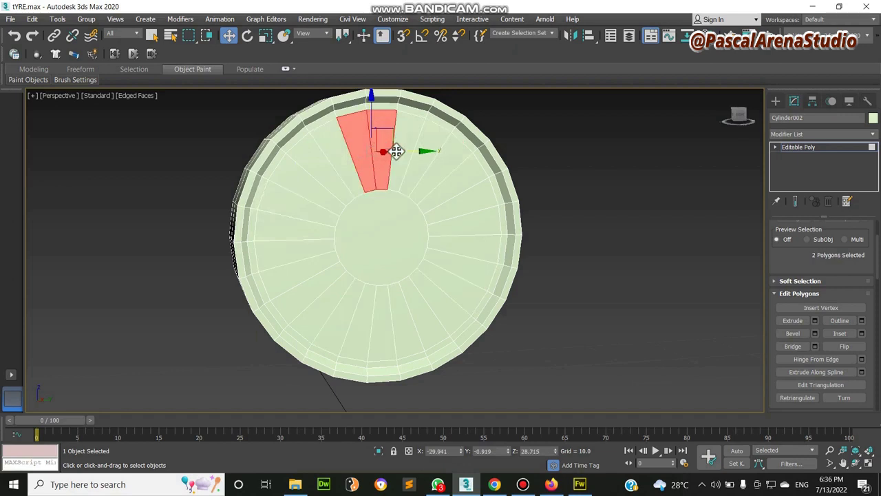
{"action": "left_click", "coordinate": [396, 149], "text": "ctrl"}
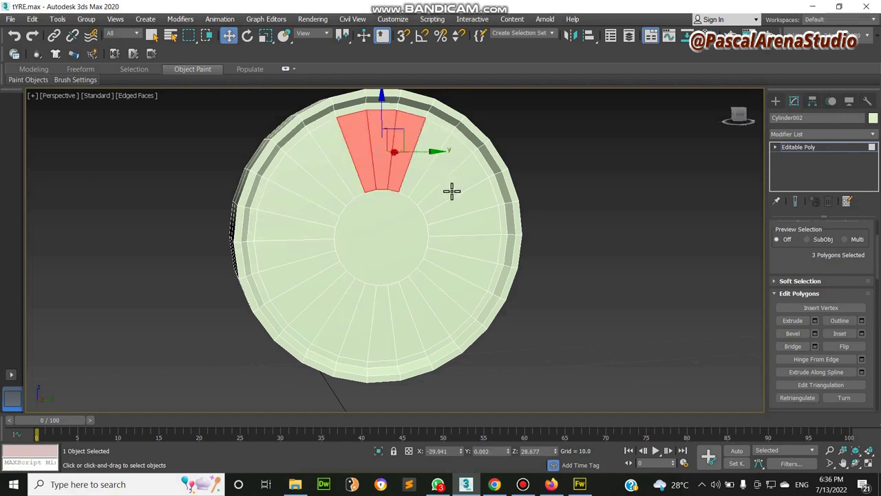
{"action": "left_click", "coordinate": [495, 484]}
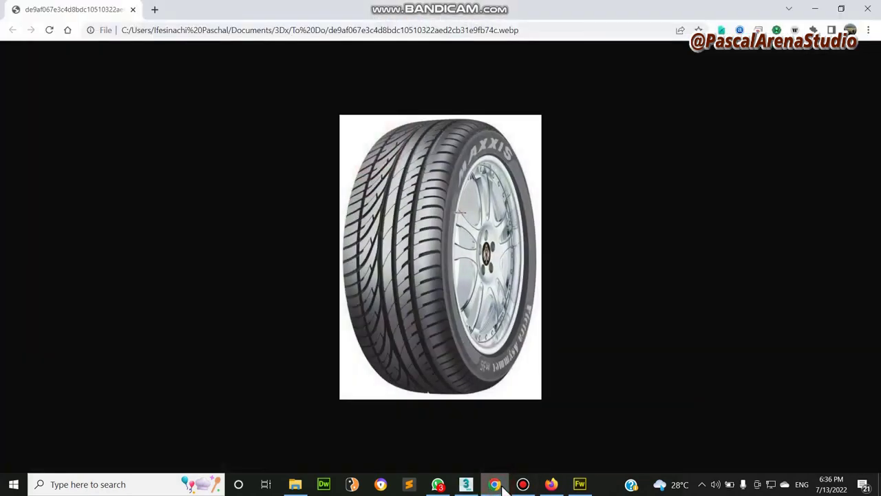
{"action": "left_click", "coordinate": [497, 485]}
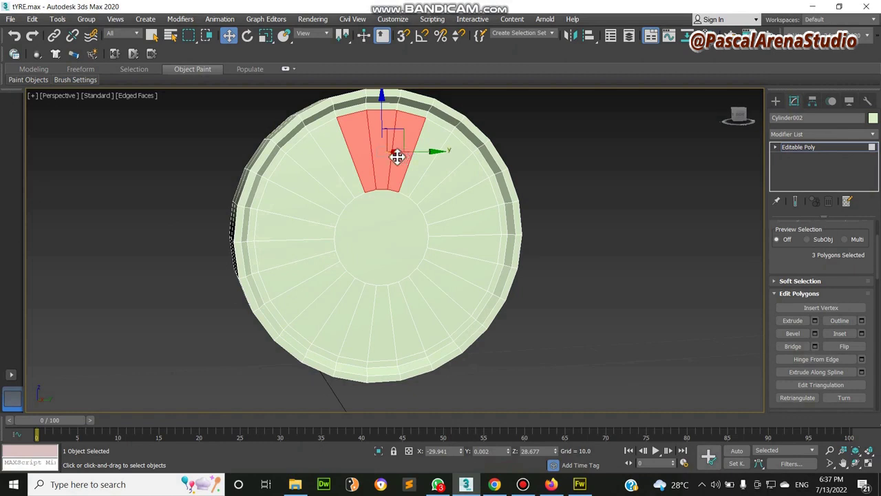
Add the three-face right and lower-right spoke groups, fixing a stray polygon.
{"action": "left_click", "coordinate": [460, 181], "text": "ctrl"}
{"action": "left_click", "coordinate": [464, 205], "text": "ctrl"}
{"action": "left_click", "coordinate": [473, 226], "text": "ctrl"}
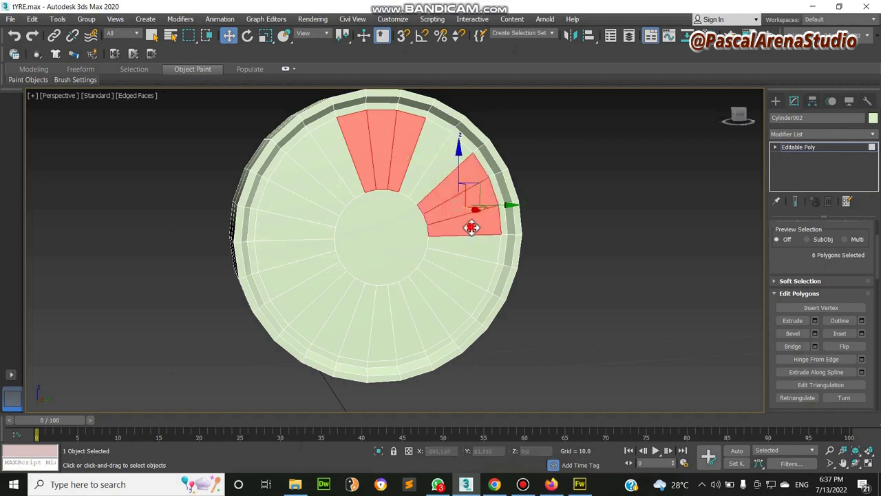
{"action": "left_click", "coordinate": [448, 295], "text": "ctrl"}
{"action": "left_click", "coordinate": [432, 309], "text": "ctrl"}
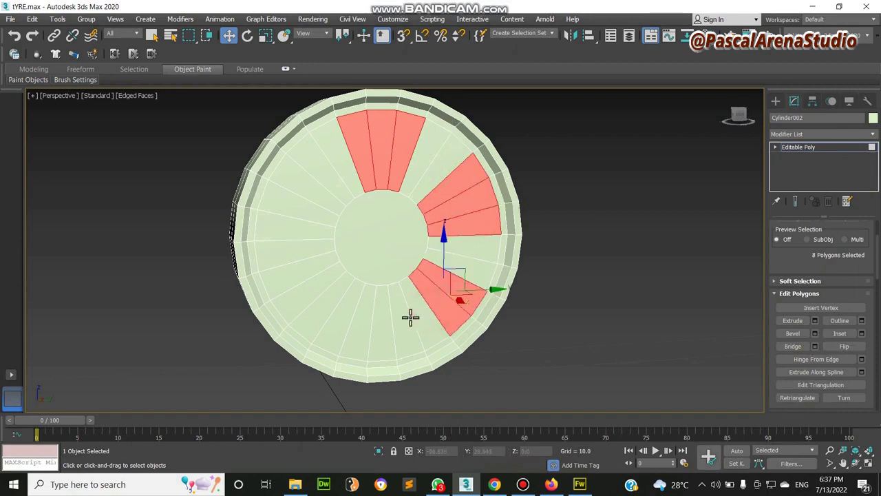
{"action": "left_click", "coordinate": [411, 317], "text": "ctrl"}
{"action": "left_click", "coordinate": [413, 318], "text": "alt"}
{"action": "left_click", "coordinate": [417, 318], "text": "ctrl"}
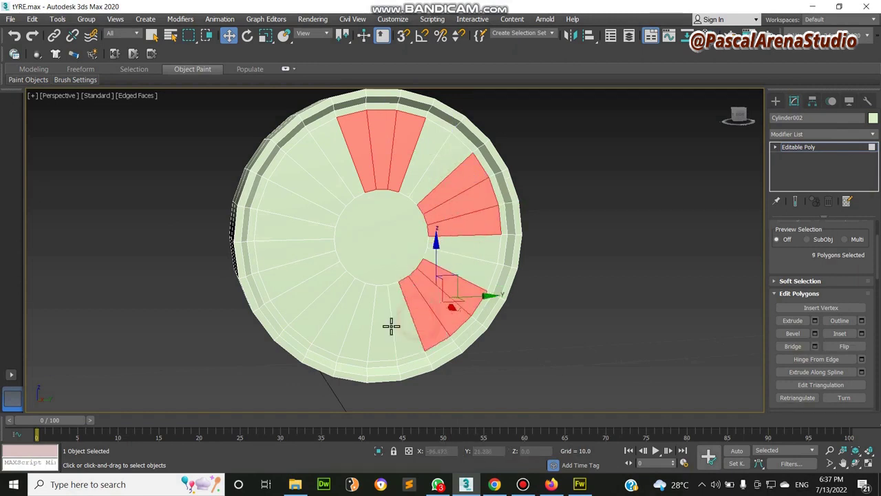
Add the lower-left and left spoke groups for 15 polygons, checked against the reference.
{"action": "left_click", "coordinate": [363, 327], "text": "ctrl"}
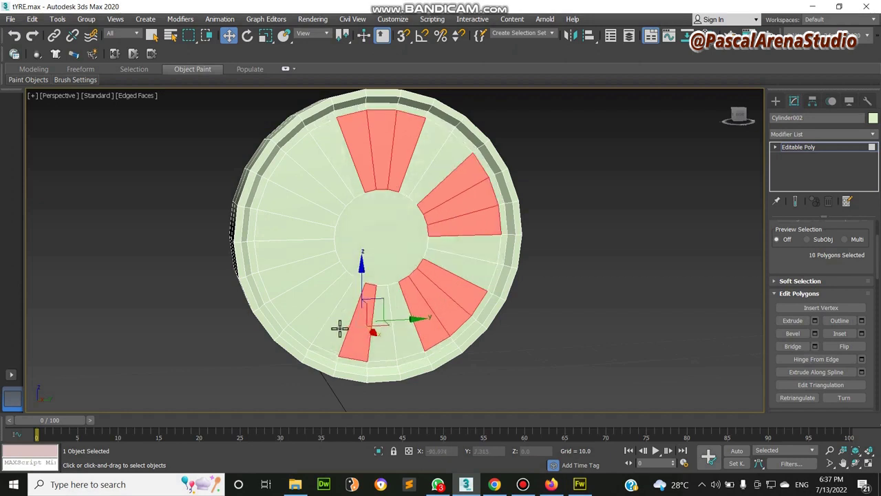
{"action": "left_click", "coordinate": [334, 326], "text": "ctrl"}
{"action": "left_click", "coordinate": [325, 313], "text": "ctrl"}
{"action": "left_click", "coordinate": [301, 260], "text": "ctrl"}
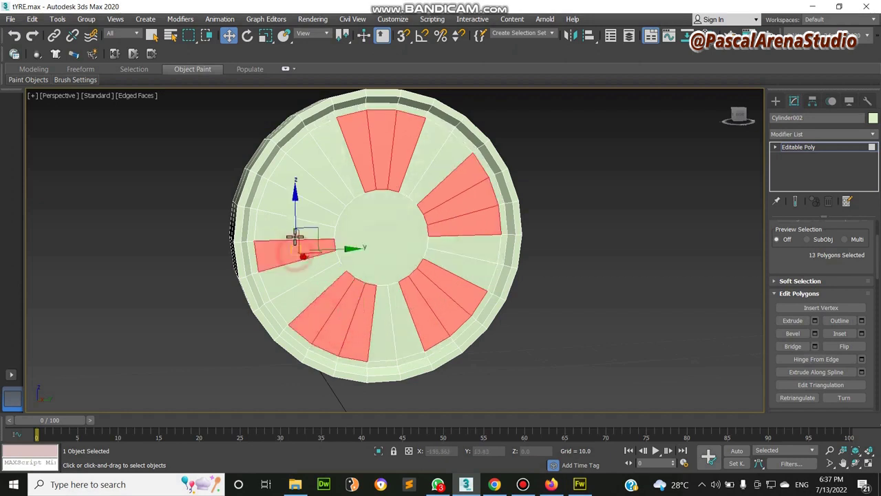
{"action": "left_click", "coordinate": [294, 227], "text": "ctrl"}
{"action": "left_click", "coordinate": [296, 207], "text": "ctrl"}
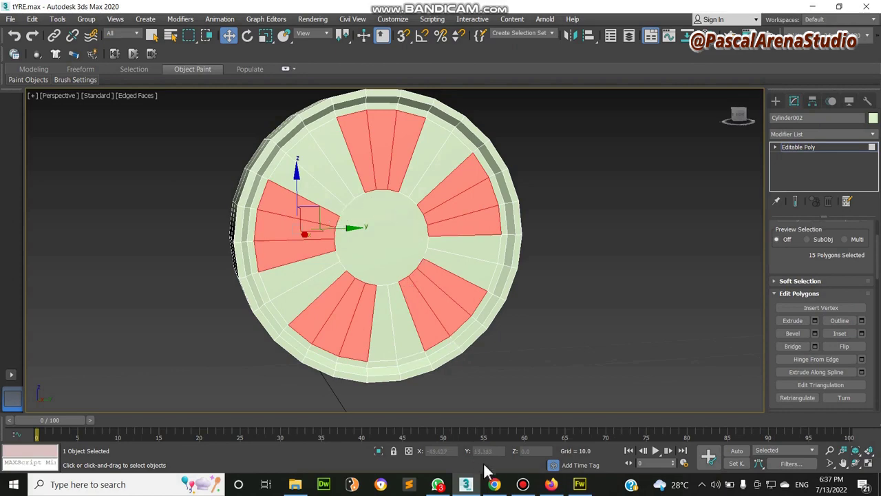
{"action": "left_click", "coordinate": [496, 485]}
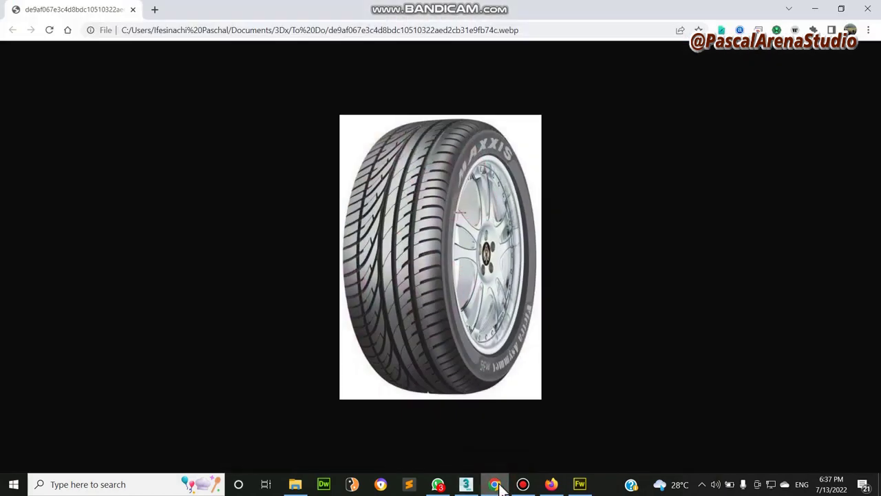
{"action": "left_click", "coordinate": [499, 486]}
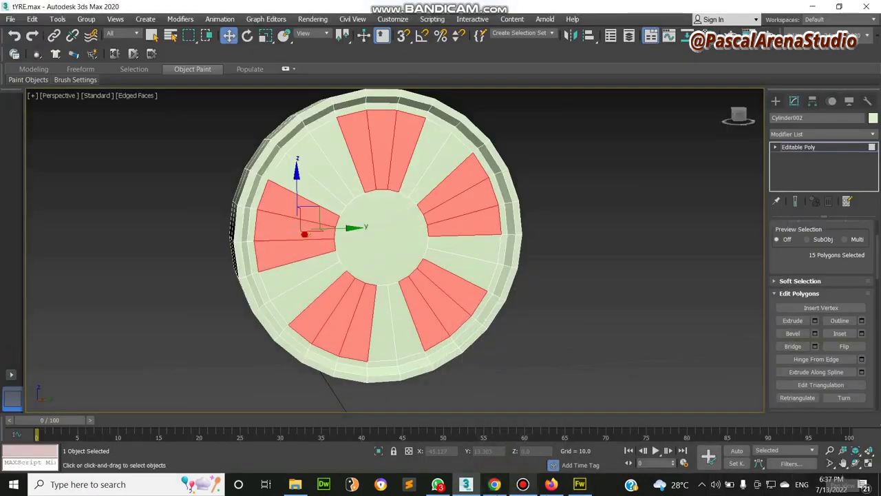
{"action": "left_click", "coordinate": [495, 486]}
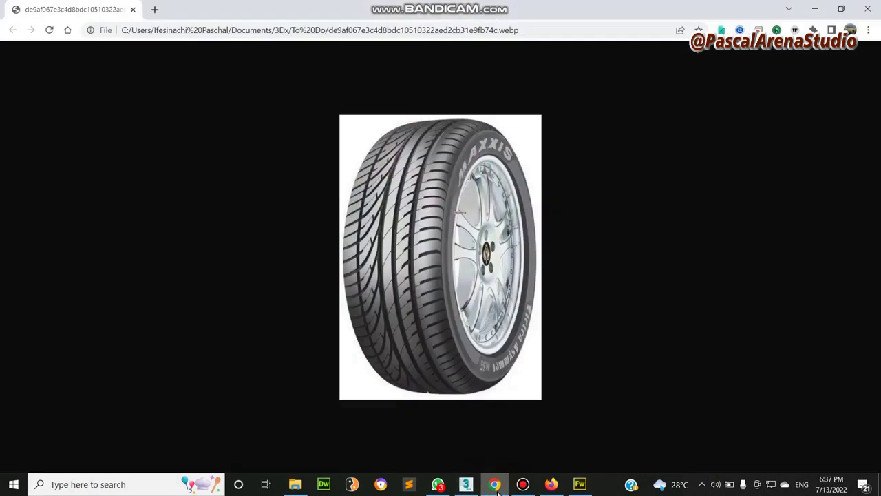
{"action": "left_click", "coordinate": [499, 488]}
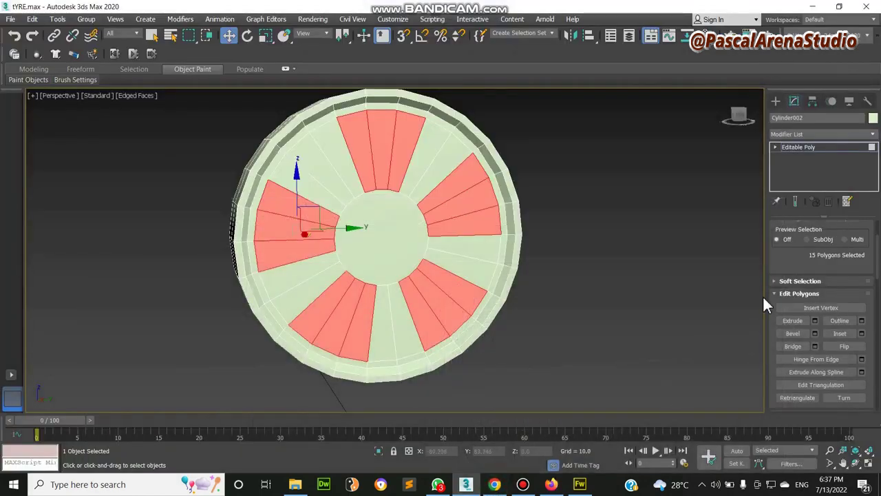
{"action": "left_click_drag", "start_coordinate": [800, 256], "coordinate": [825, 390]}
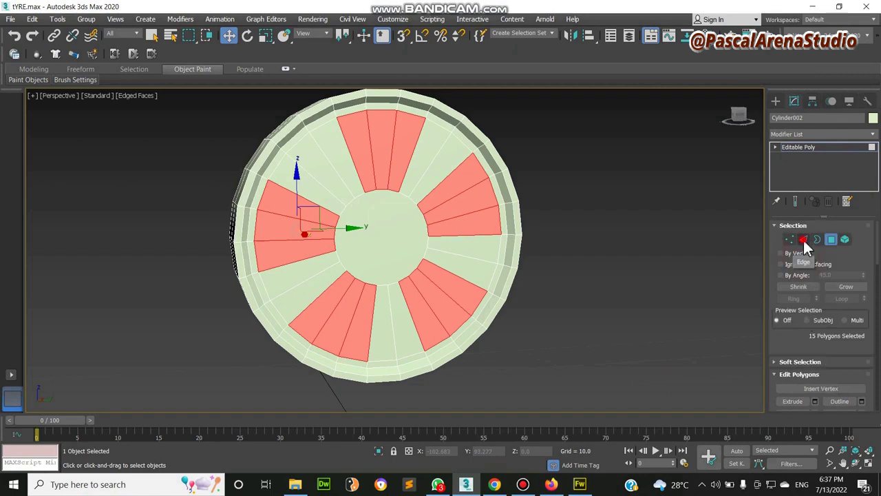
In Edge mode, pick one radial hub edge and select its whole ring.
{"action": "left_click", "coordinate": [802, 240]}
{"action": "left_click", "coordinate": [855, 451]}
{"action": "left_click", "coordinate": [855, 462]}
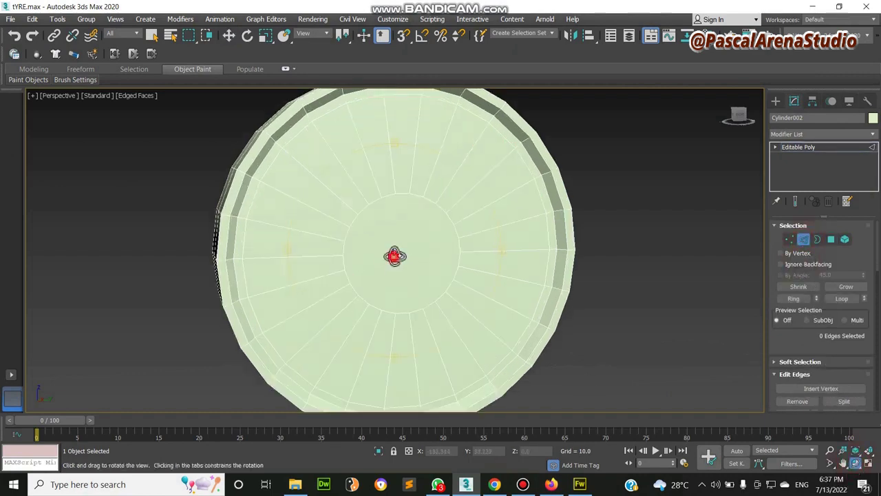
{"action": "scroll", "coordinate": [394, 257], "scroll_direction": "down", "scroll_amount": 5}
{"action": "scroll", "coordinate": [404, 259], "scroll_direction": "up", "scroll_amount": 4}
{"action": "mouse_move", "coordinate": [403, 259]}
{"action": "left_mouse_down"}
{"action": "mouse_move", "coordinate": [415, 257]}
{"action": "mouse_move", "coordinate": [386, 262]}
{"action": "mouse_move", "coordinate": [404, 265]}
{"action": "mouse_move", "coordinate": [403, 256]}
{"action": "left_mouse_up"}
{"action": "key", "text": "w"}
{"action": "left_click", "coordinate": [405, 210]}
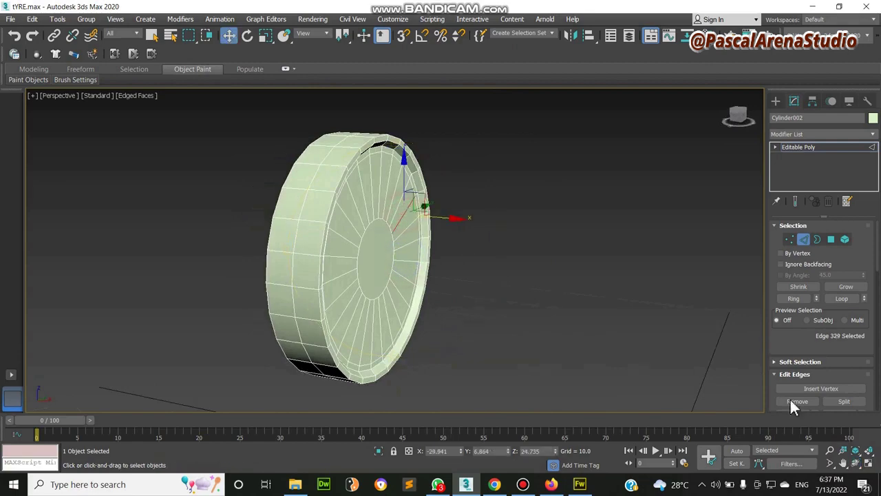
{"action": "left_click", "coordinate": [495, 484]}
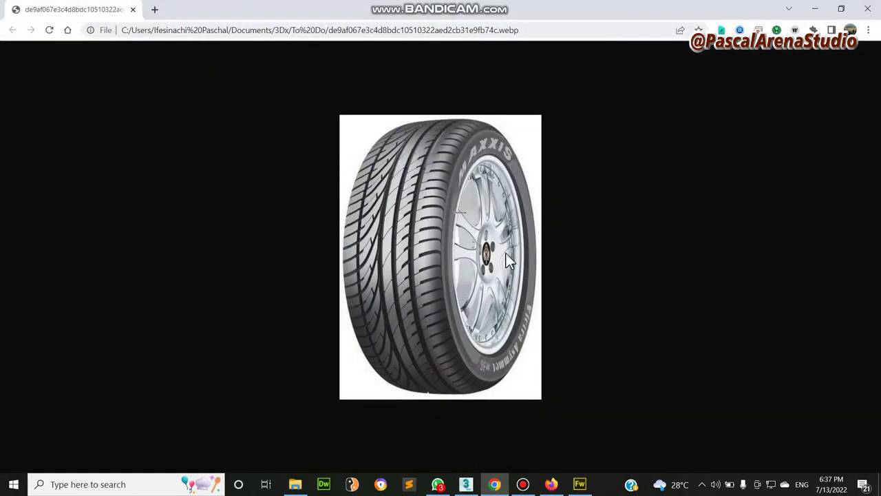
{"action": "key", "text": "alt+Tab"}
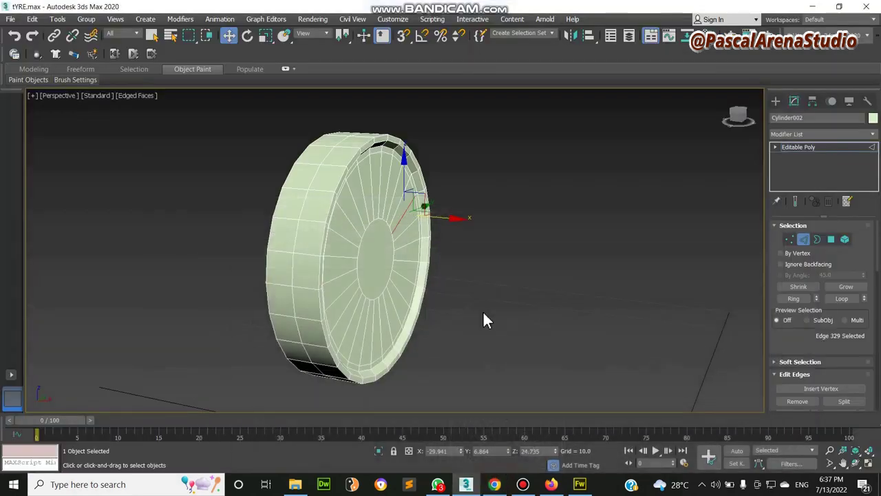
{"action": "left_click", "coordinate": [794, 303]}
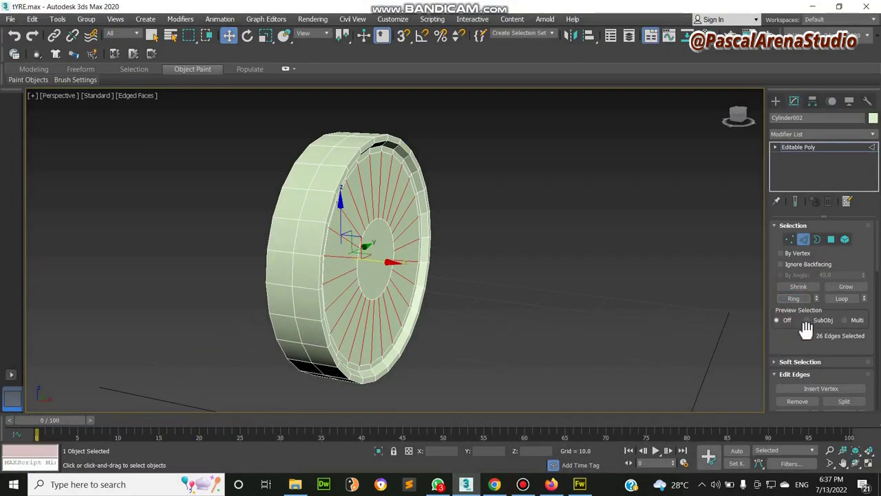
{"action": "scroll", "coordinate": [819, 330], "scroll_direction": "down", "scroll_amount": 2}
Connect the edge ring with 2 segments and shift the new loops slightly along X.
{"action": "left_click", "coordinate": [861, 392]}
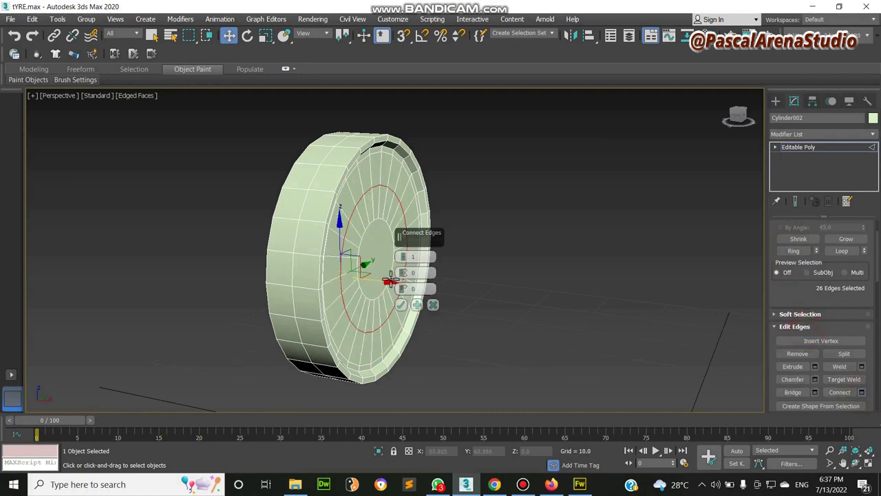
{"action": "left_click", "coordinate": [493, 485]}
{"action": "left_click", "coordinate": [489, 484]}
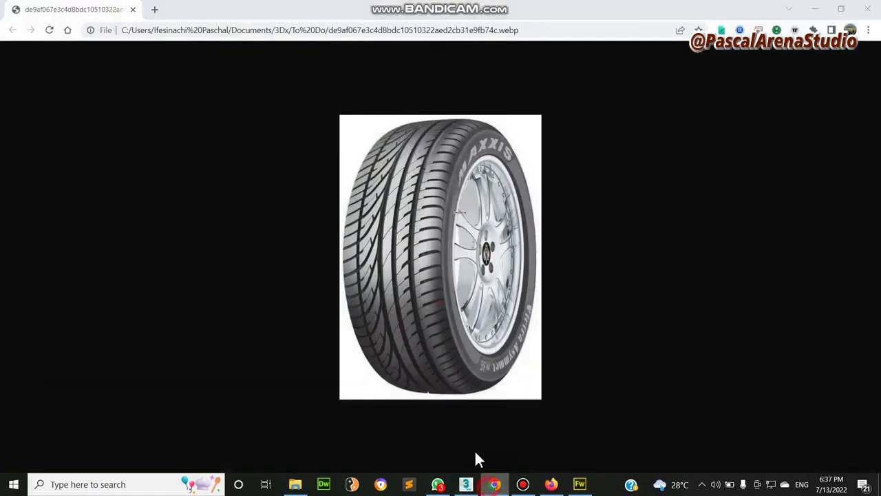
{"action": "left_click", "coordinate": [402, 252]}
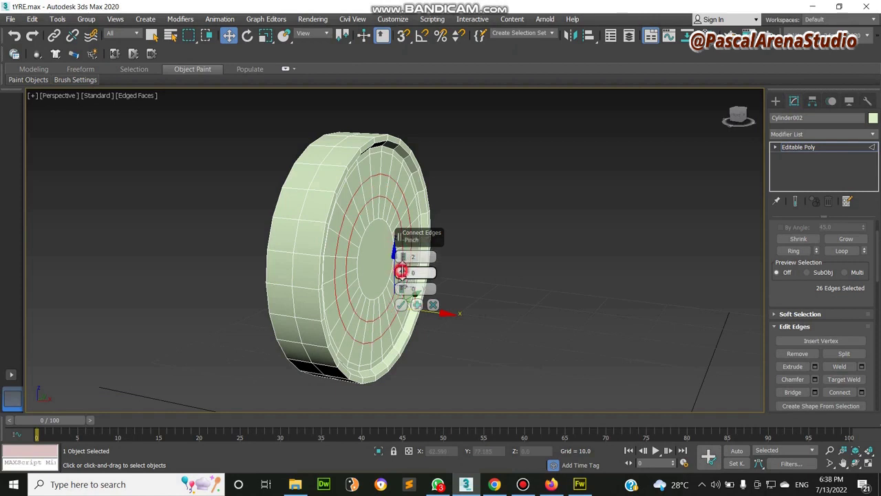
{"action": "left_click", "coordinate": [400, 305]}
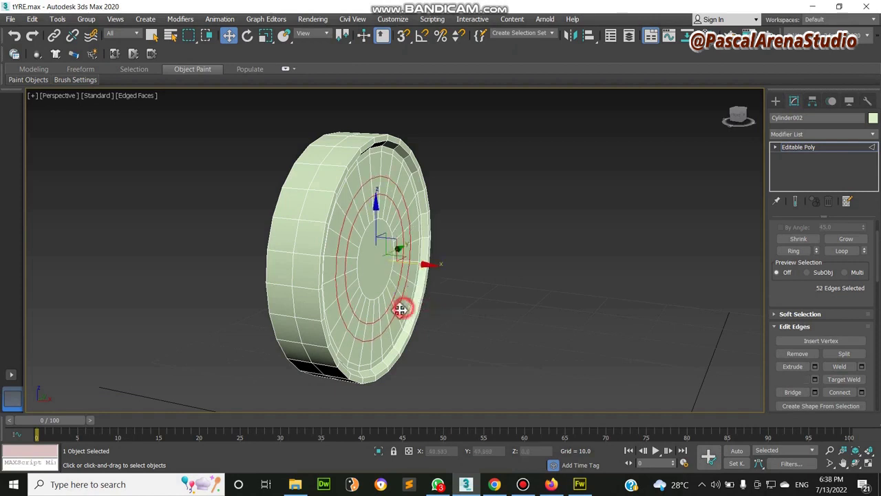
{"action": "left_click_drag", "start_coordinate": [417, 265], "coordinate": [423, 264]}
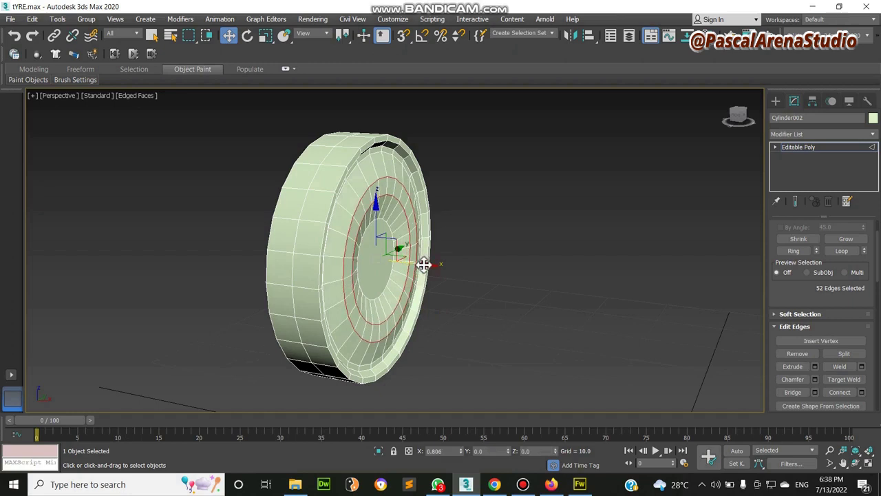
{"action": "left_click", "coordinate": [867, 464]}
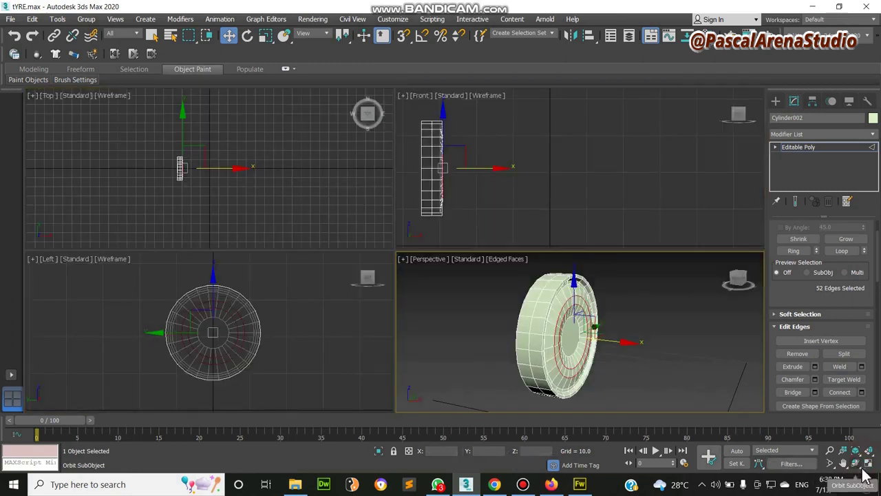
{"action": "left_click", "coordinate": [866, 467]}
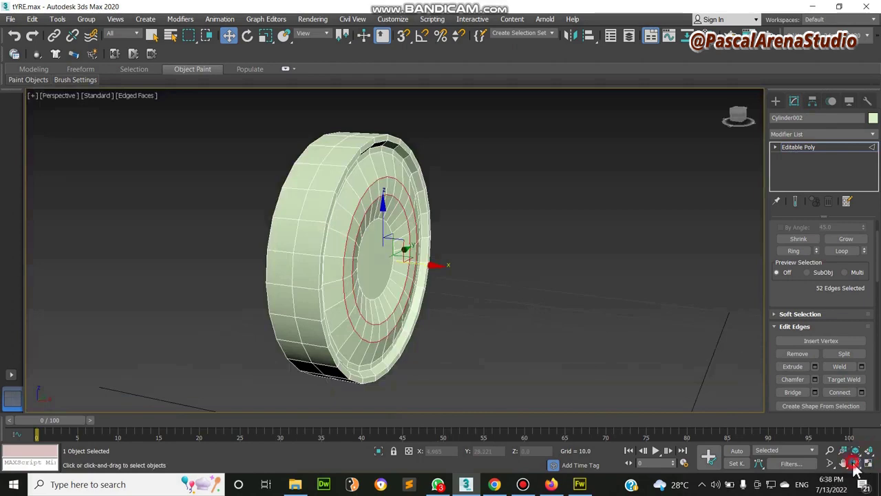
{"action": "left_click", "coordinate": [854, 465]}
{"action": "mouse_move", "coordinate": [358, 262]}
{"action": "left_mouse_down"}
{"action": "mouse_move", "coordinate": [395, 257]}
{"action": "mouse_move", "coordinate": [347, 252]}
{"action": "mouse_move", "coordinate": [402, 255]}
{"action": "mouse_move", "coordinate": [354, 252]}
{"action": "left_mouse_up"}
Dismiss the video processing notices on both browser upload pages.
{"action": "left_click", "coordinate": [550, 486]}
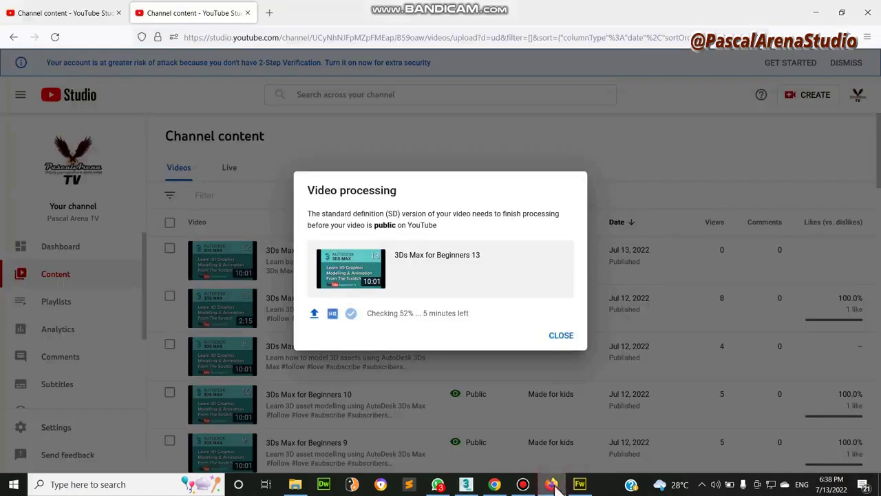
{"action": "left_click", "coordinate": [551, 486]}
{"action": "left_click", "coordinate": [551, 485]}
{"action": "left_click", "coordinate": [559, 339]}
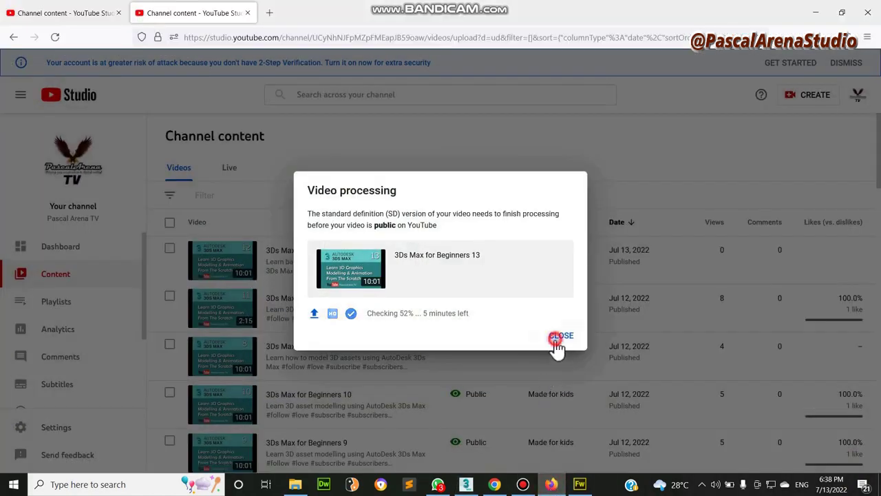
{"action": "left_click", "coordinate": [97, 12]}
{"action": "left_click", "coordinate": [558, 336]}
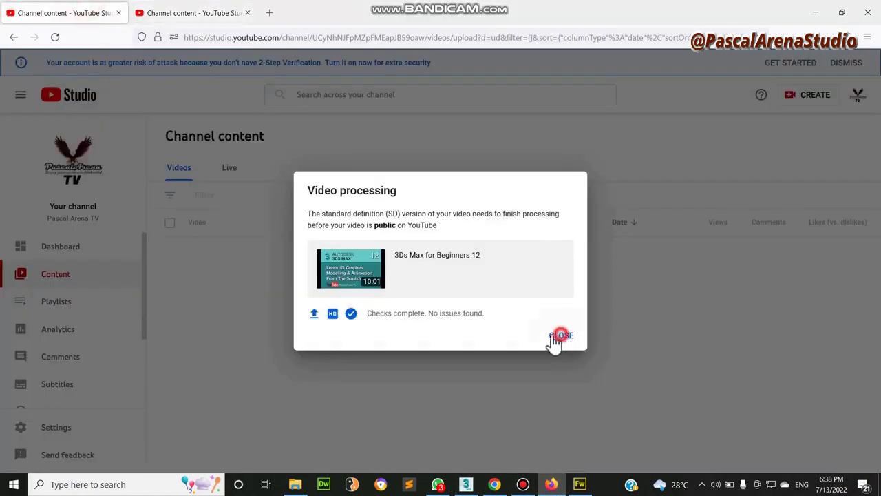
{"action": "left_click", "coordinate": [551, 486]}
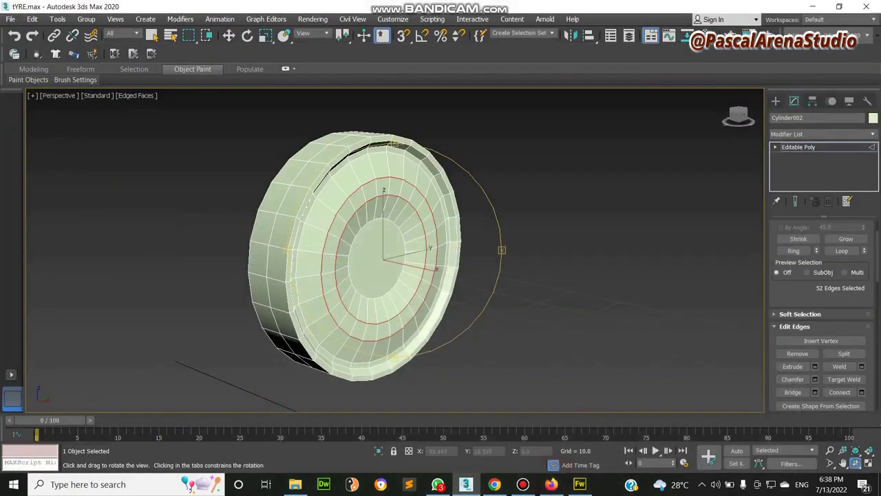
Convert the edge loops into the 45 spoke-gap polygons and orbit to face the tyre.
{"action": "left_click", "coordinate": [495, 484]}
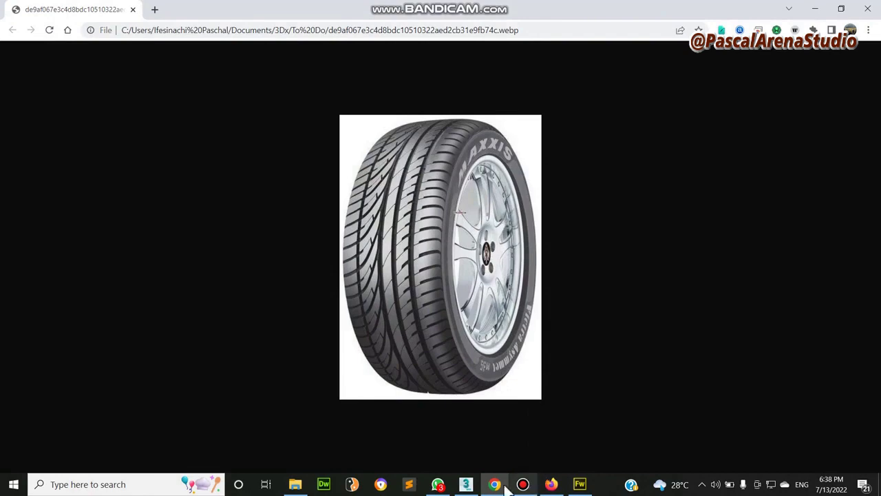
{"action": "left_click", "coordinate": [467, 484]}
{"action": "mouse_move", "coordinate": [400, 258]}
{"action": "left_mouse_down"}
{"action": "mouse_move", "coordinate": [409, 258]}
{"action": "mouse_move", "coordinate": [346, 252]}
{"action": "mouse_move", "coordinate": [416, 257]}
{"action": "left_mouse_up"}
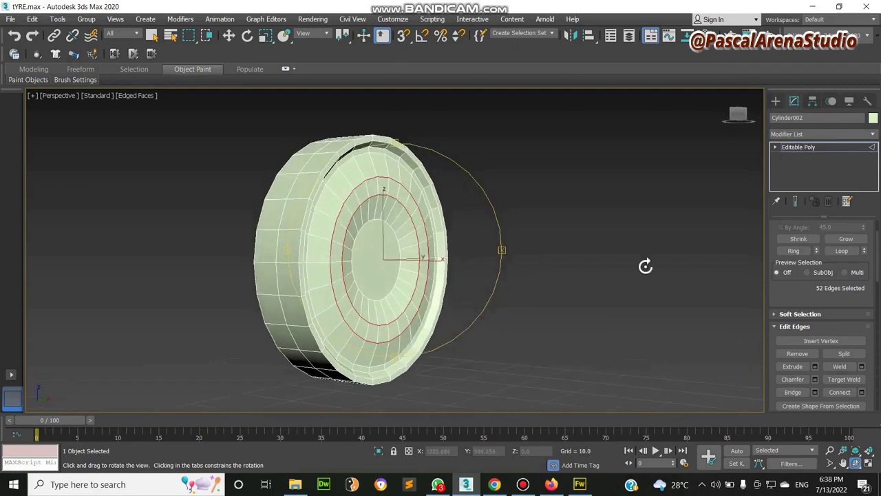
{"action": "scroll", "coordinate": [823, 314], "scroll_direction": "up", "scroll_amount": 2}
{"action": "left_click", "coordinate": [831, 239]}
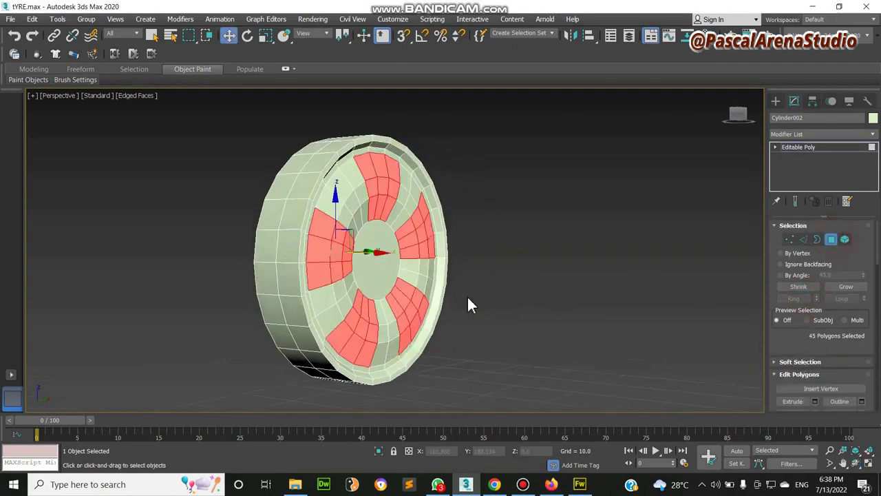
{"action": "left_click", "coordinate": [856, 463]}
{"action": "left_click_drag", "start_coordinate": [431, 298], "coordinate": [374, 298]}
{"action": "scroll", "coordinate": [802, 342], "scroll_direction": "down", "scroll_amount": 2}
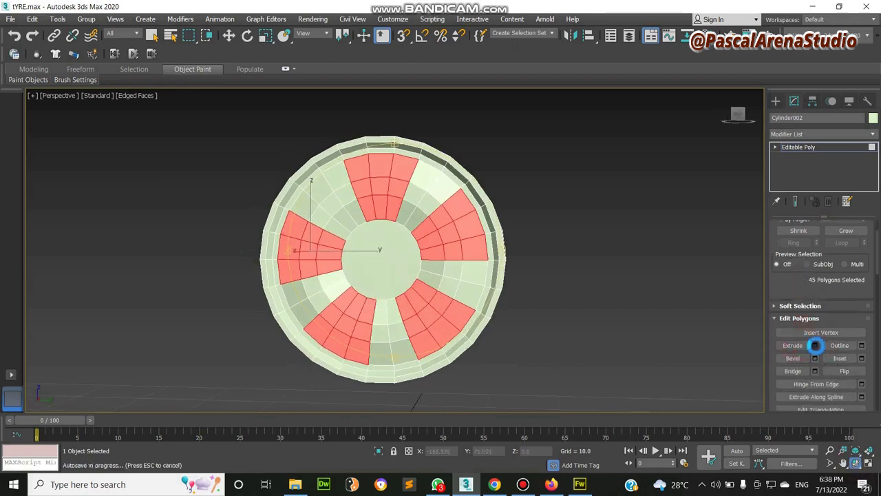
Extrude the spoke-gap polygons inward with height -0.103.
{"action": "left_click", "coordinate": [815, 345]}
{"action": "left_click_drag", "start_coordinate": [354, 255], "coordinate": [406, 269]}
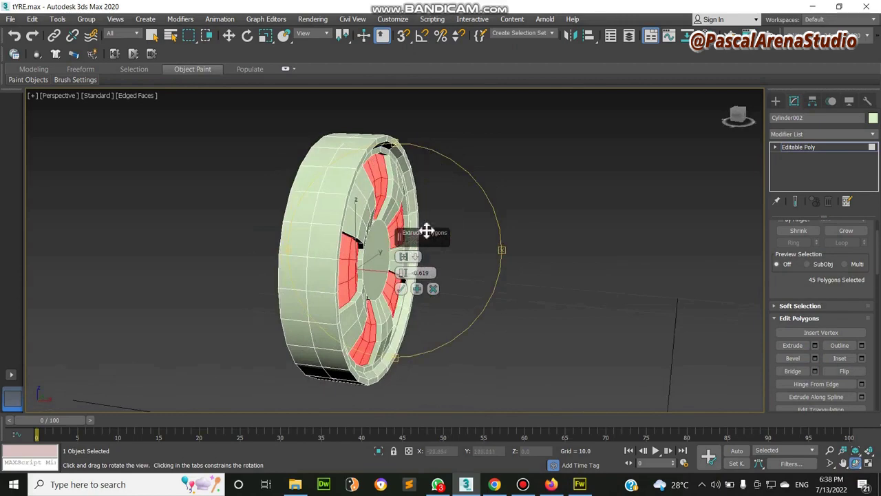
{"action": "left_click", "coordinate": [507, 487]}
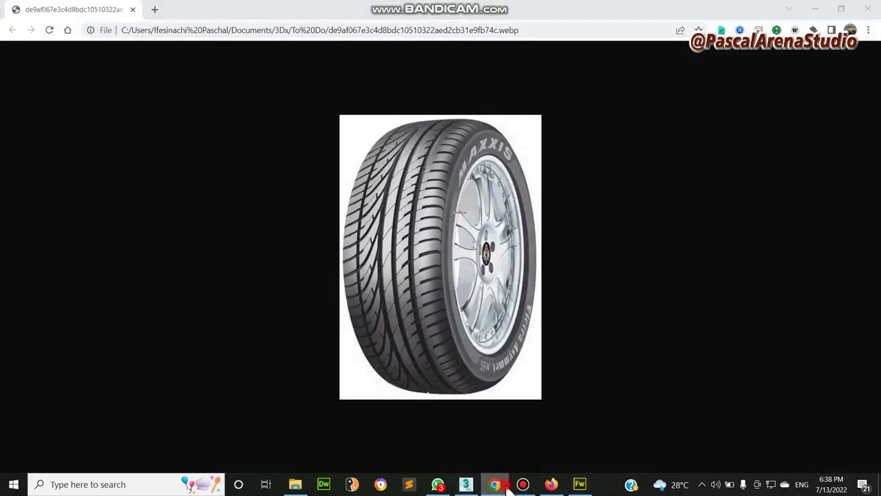
{"action": "left_click", "coordinate": [507, 486]}
{"action": "left_click", "coordinate": [507, 486]}
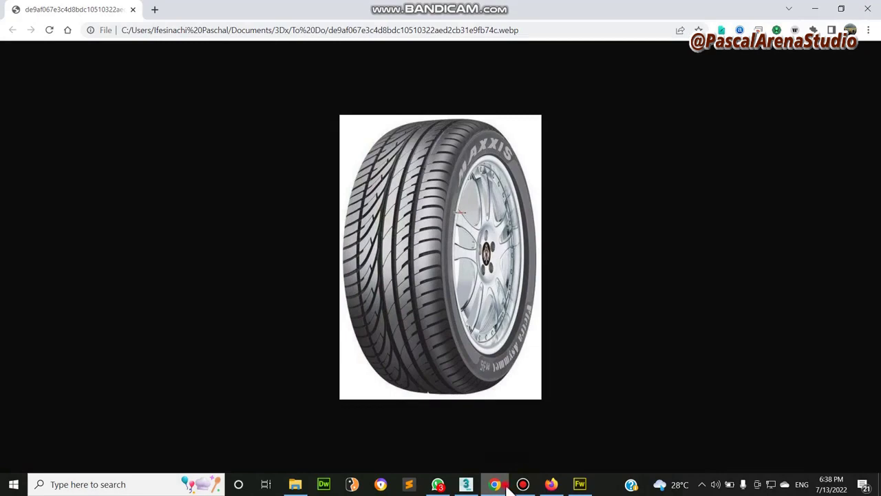
{"action": "left_click", "coordinate": [508, 486]}
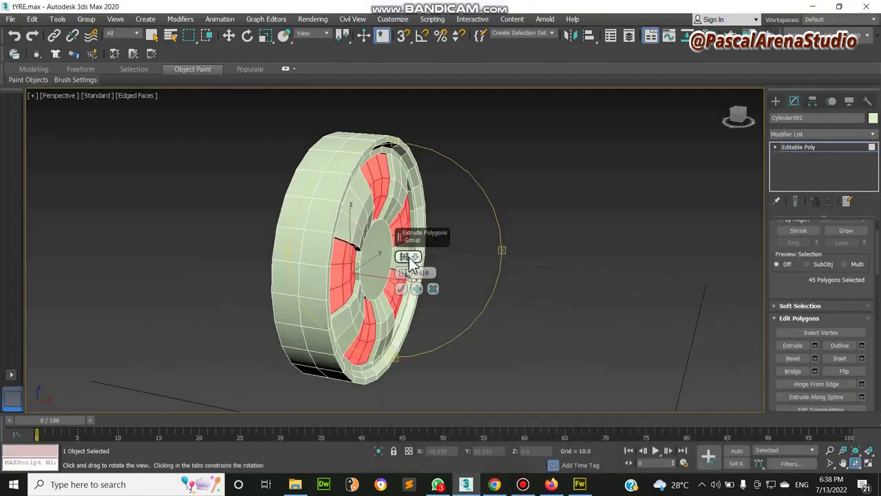
{"action": "left_click_drag", "start_coordinate": [403, 278], "coordinate": [400, 272]}
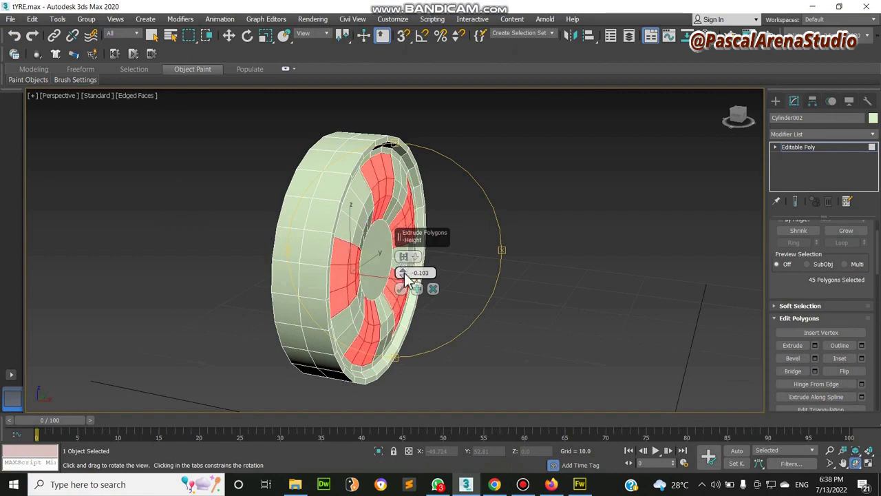
{"action": "scroll", "coordinate": [396, 159], "scroll_direction": "up", "scroll_amount": 4}
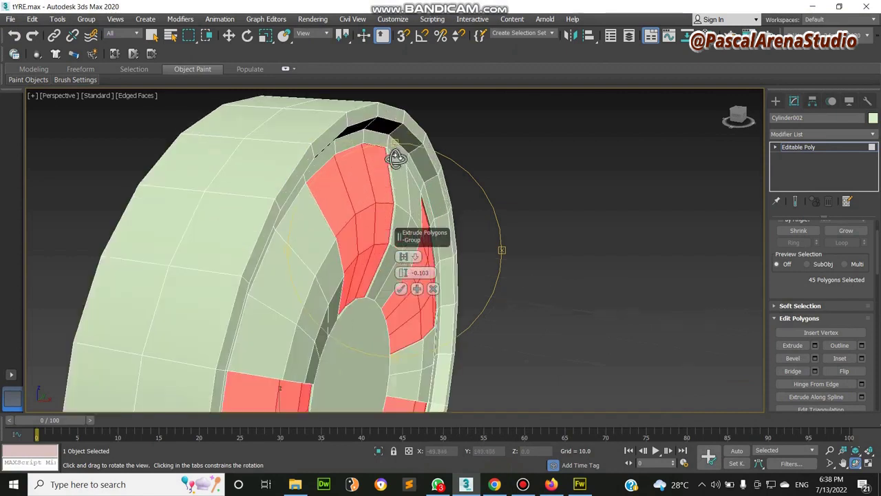
{"action": "left_click", "coordinate": [401, 289]}
Stack two more inward extrusion passes on the same polygons and orbit to check.
{"action": "left_click", "coordinate": [815, 345]}
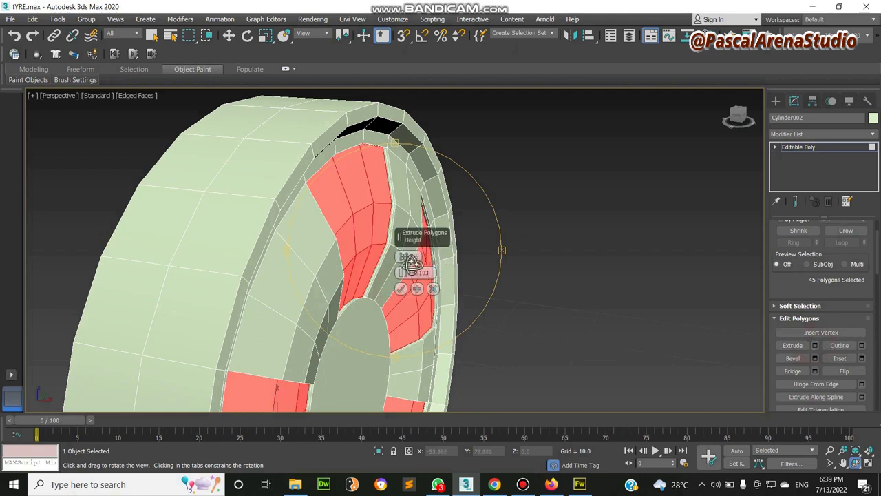
{"action": "left_click_drag", "start_coordinate": [402, 272], "coordinate": [407, 270]}
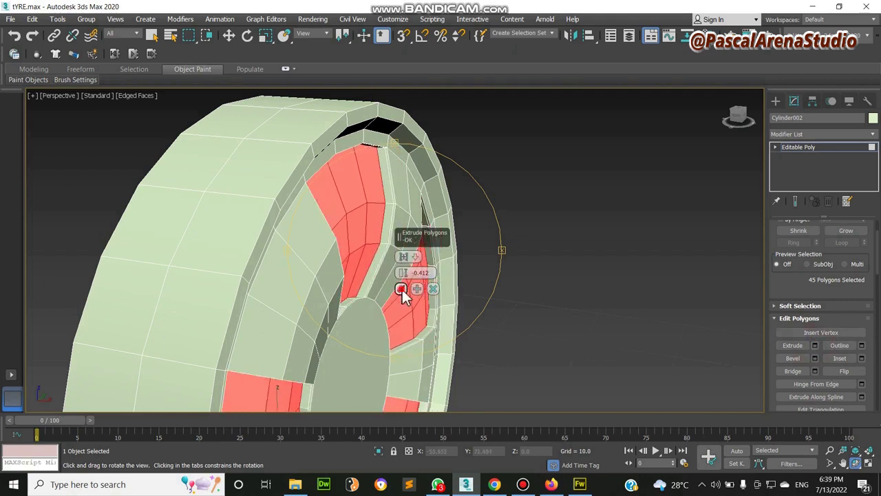
{"action": "left_click", "coordinate": [401, 289]}
{"action": "left_click", "coordinate": [814, 345]}
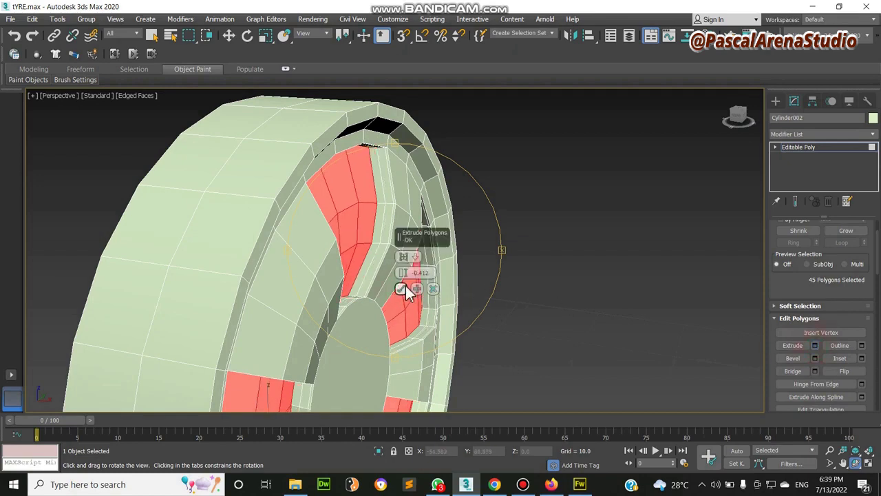
{"action": "left_click_drag", "start_coordinate": [407, 276], "coordinate": [405, 274]}
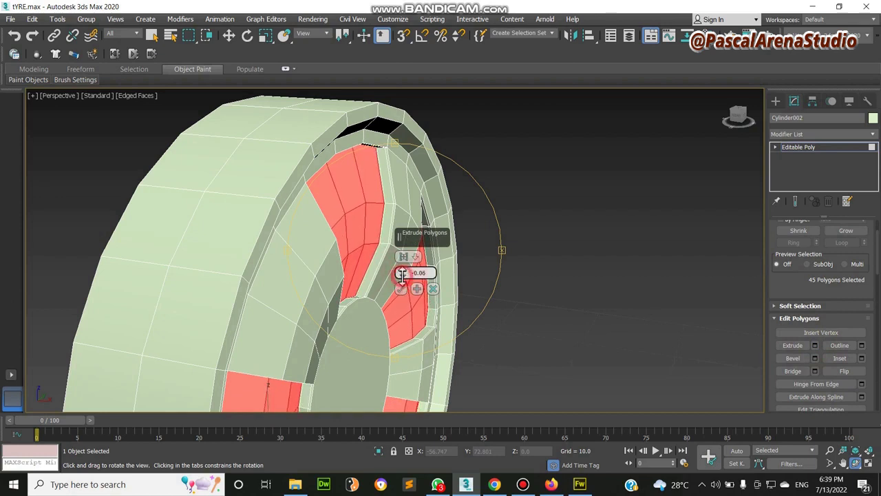
{"action": "left_click_drag", "start_coordinate": [381, 291], "coordinate": [464, 255]}
{"action": "scroll", "coordinate": [344, 285], "scroll_direction": "down", "scroll_amount": 5}
Delete the 45 spoke-gap polygons to open five holes, then select the centre cap polygon.
{"action": "key", "text": "Delete"}
{"action": "key", "text": "w"}
{"action": "left_click", "coordinate": [396, 300]}
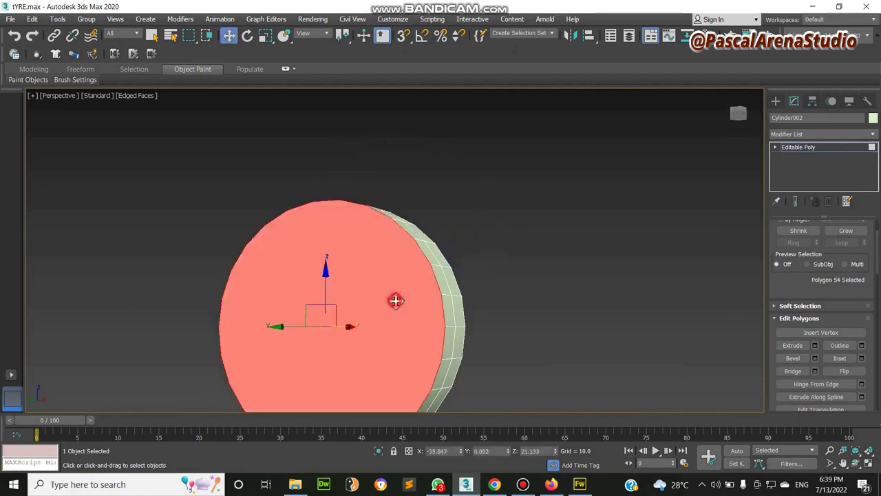
{"action": "left_click", "coordinate": [856, 463]}
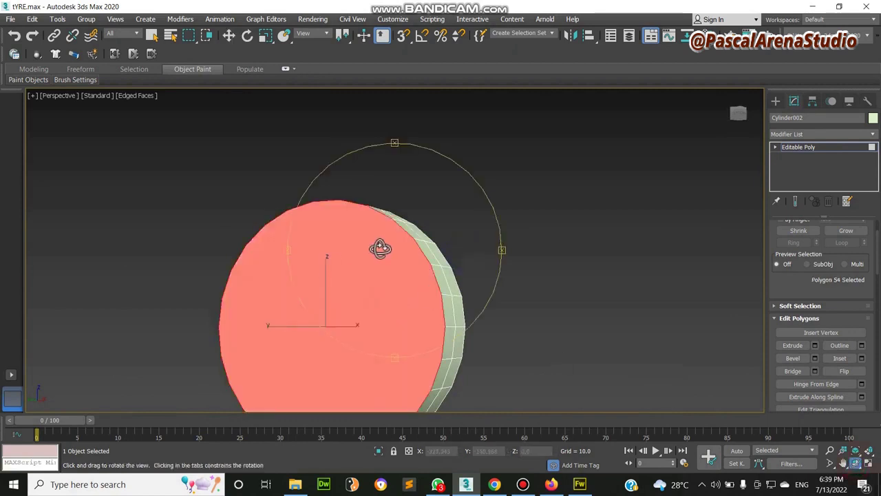
{"action": "left_click_drag", "start_coordinate": [381, 246], "coordinate": [375, 277]}
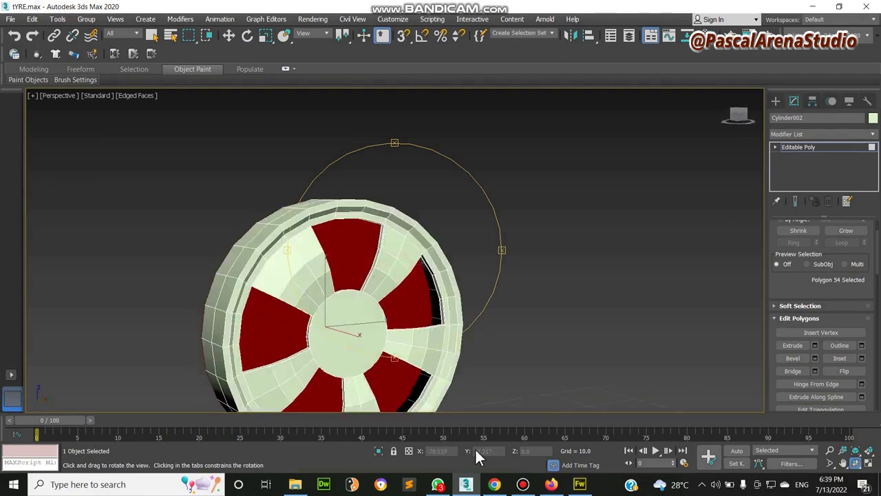
{"action": "left_click", "coordinate": [498, 486]}
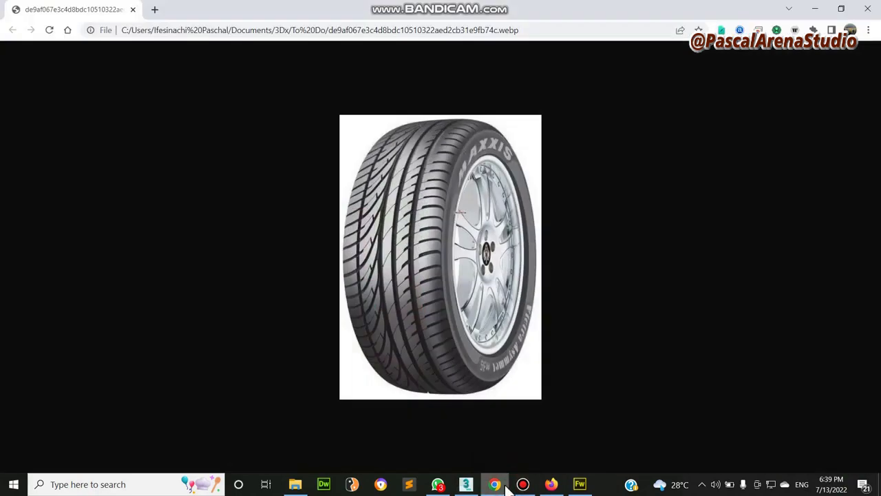
{"action": "left_click", "coordinate": [466, 484]}
{"action": "left_click", "coordinate": [360, 336]}
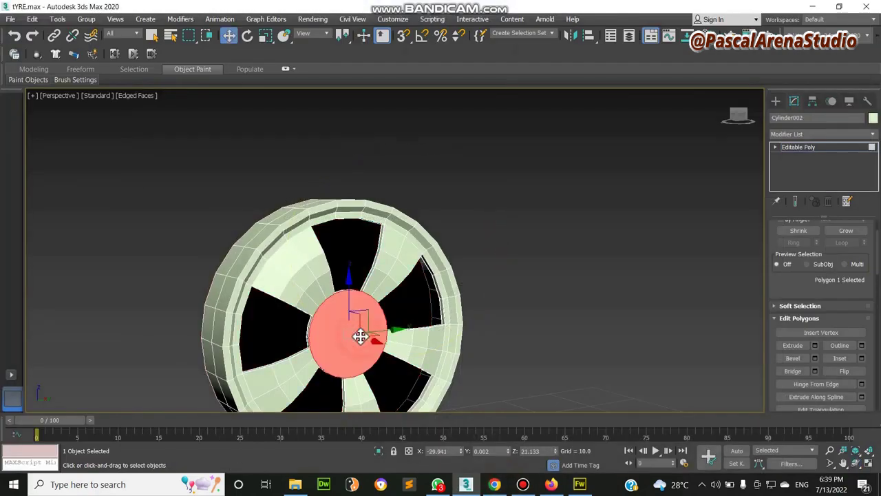
Reset the Inset amount and inset the centre cap by 0.958, then check the reference.
{"action": "left_click", "coordinate": [862, 359]}
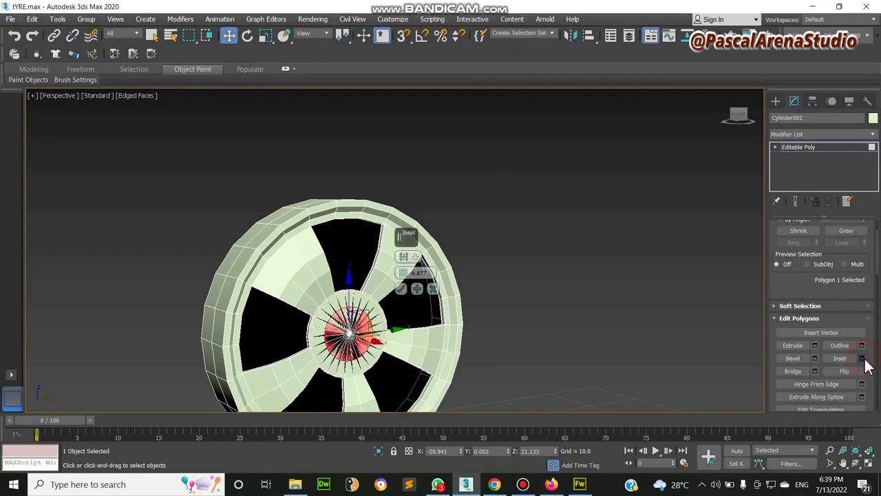
{"action": "right_click", "coordinate": [404, 272]}
{"action": "left_click_drag", "start_coordinate": [404, 272], "coordinate": [410, 261]}
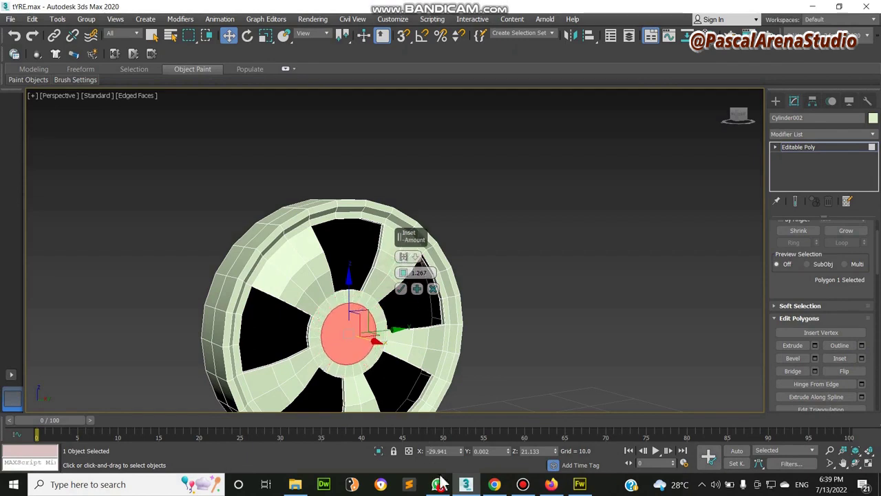
{"action": "left_click", "coordinate": [492, 484]}
{"action": "left_click", "coordinate": [485, 485]}
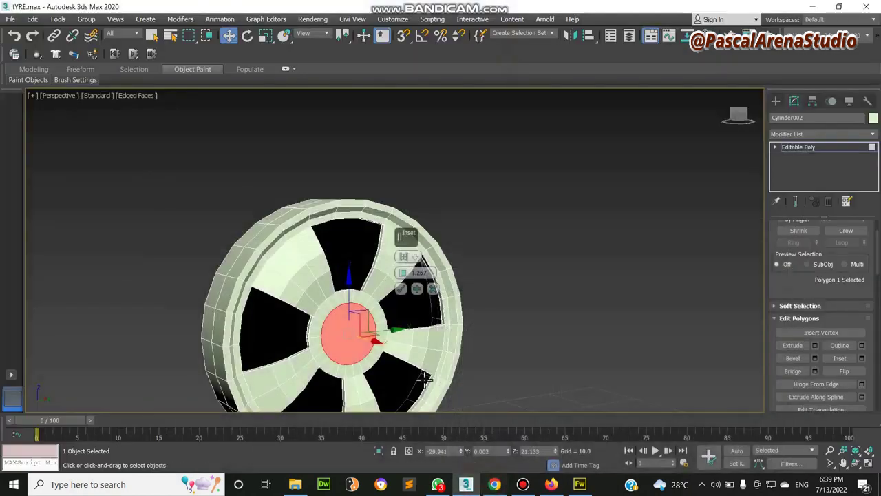
{"action": "left_click_drag", "start_coordinate": [402, 273], "coordinate": [402, 273]}
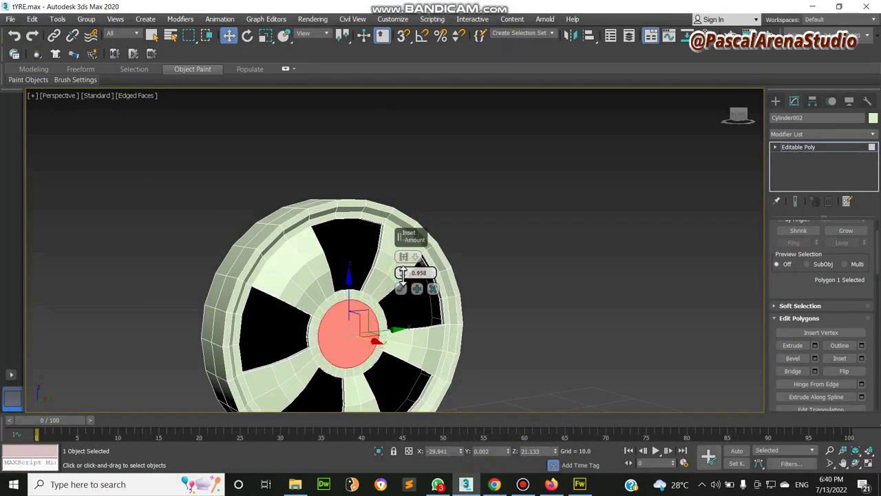
{"action": "left_click", "coordinate": [402, 289]}
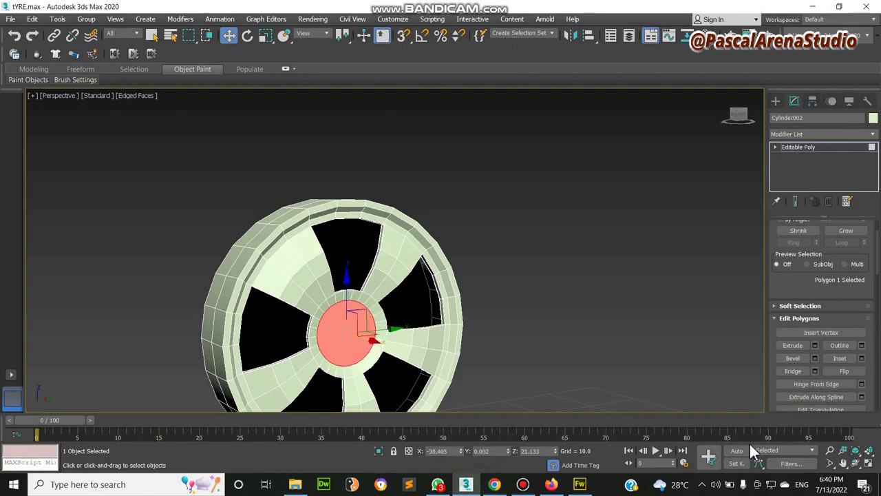
{"action": "left_click", "coordinate": [855, 463]}
{"action": "left_click_drag", "start_coordinate": [397, 288], "coordinate": [422, 278]}
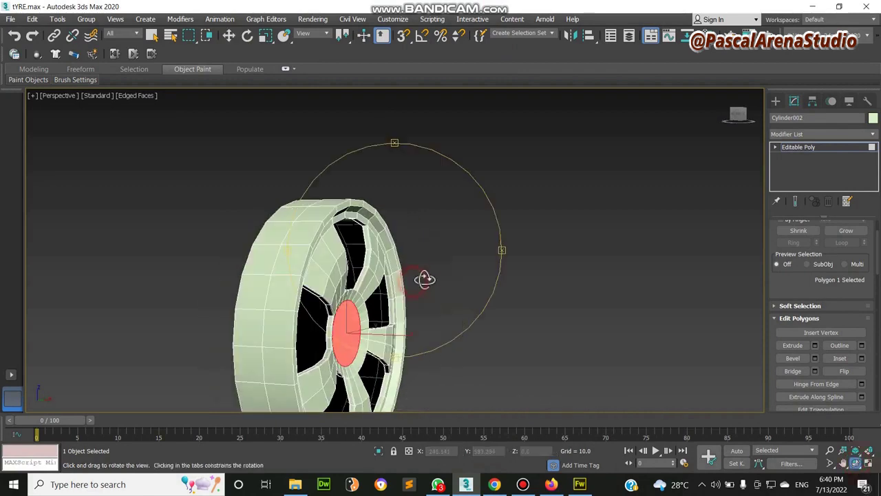
{"action": "left_click", "coordinate": [494, 484]}
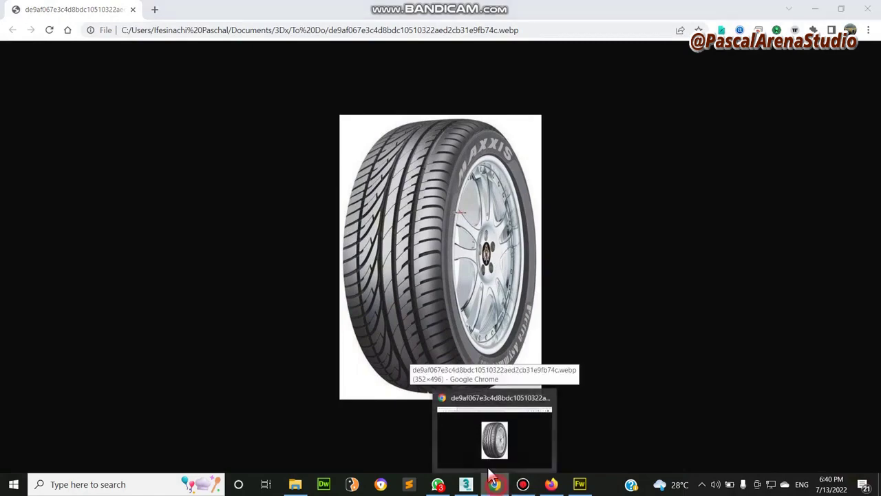
{"action": "left_click", "coordinate": [496, 484]}
Inset the centre cap polygon a second time and glance at the tyre reference photo.
{"action": "left_click_drag", "start_coordinate": [366, 295], "coordinate": [338, 299]}
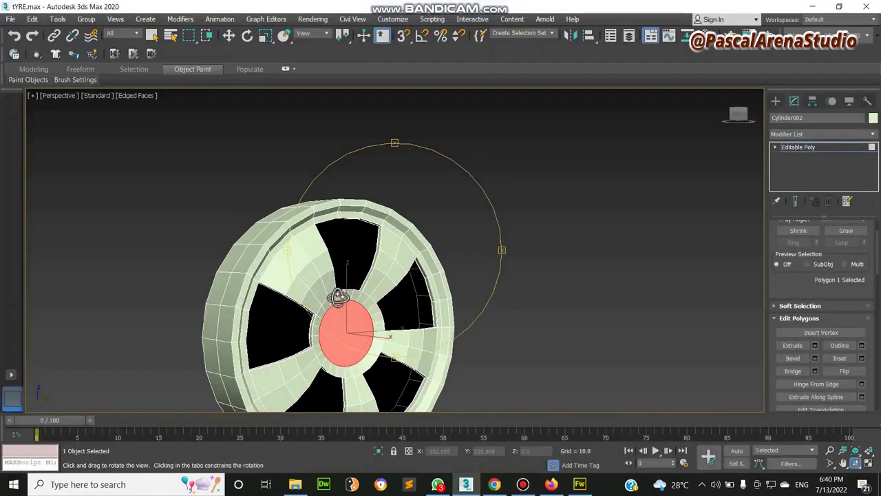
{"action": "left_click", "coordinate": [862, 358]}
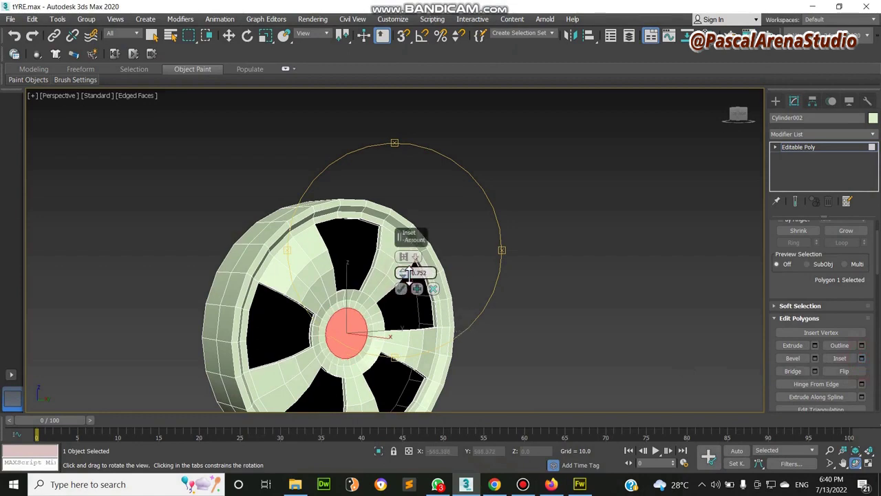
{"action": "left_click", "coordinate": [402, 288]}
{"action": "left_click", "coordinate": [494, 484]}
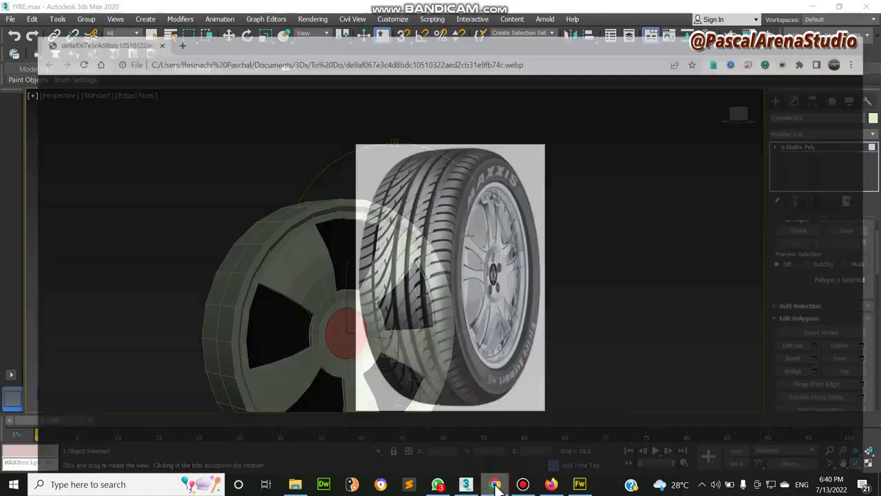
{"action": "left_click", "coordinate": [494, 484]}
Nudge the centre cap face slightly along X, inset it again, and bring up the tyre photo.
{"action": "key", "text": "w"}
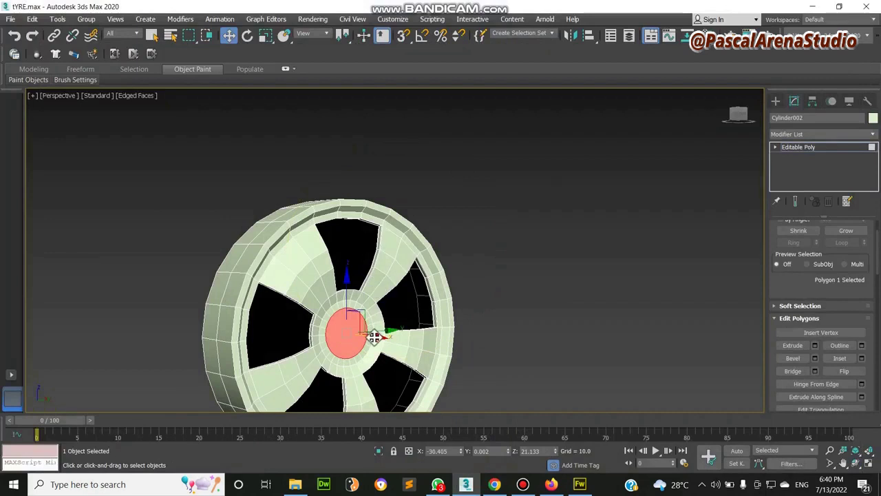
{"action": "left_click_drag", "start_coordinate": [377, 335], "coordinate": [374, 335]}
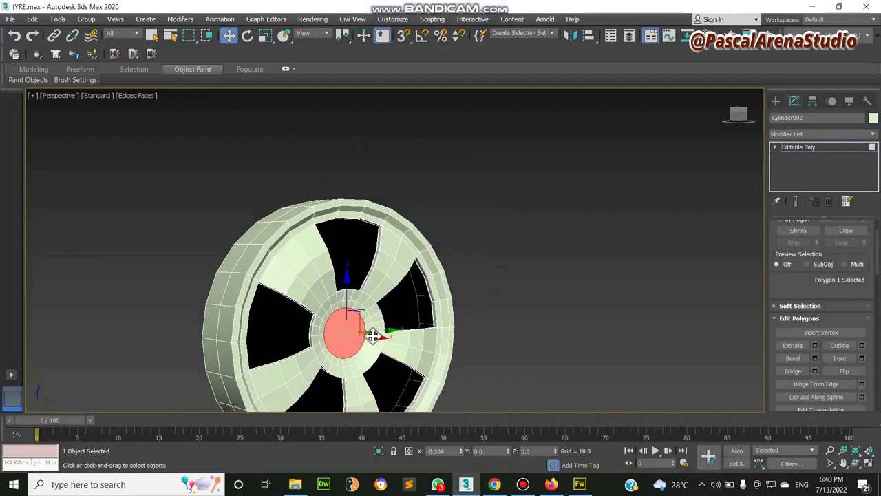
{"action": "left_click", "coordinate": [862, 358]}
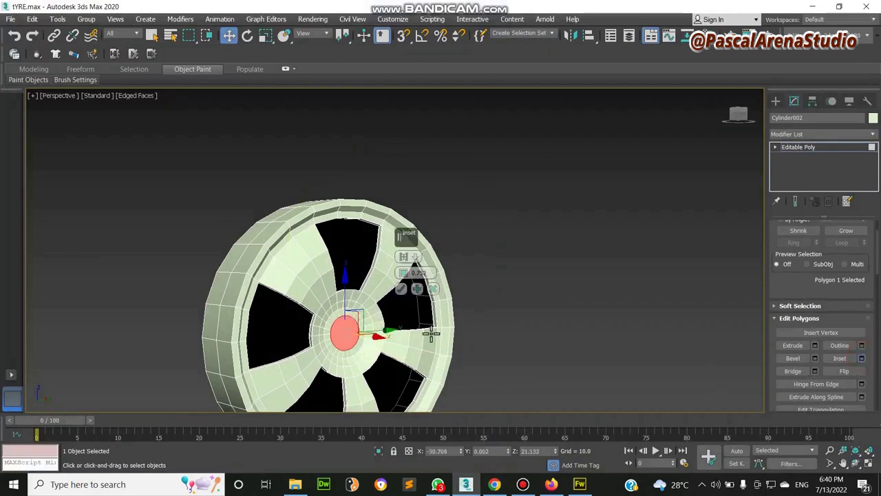
{"action": "left_click", "coordinate": [403, 289]}
{"action": "left_click", "coordinate": [494, 485]}
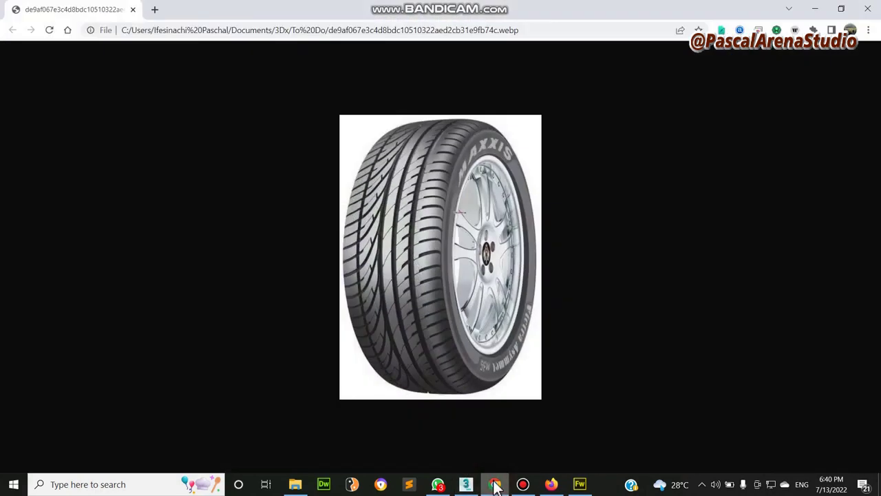
Orbit to a front-on view of the wheel and compare it with the tyre reference photo.
{"action": "left_click", "coordinate": [495, 484]}
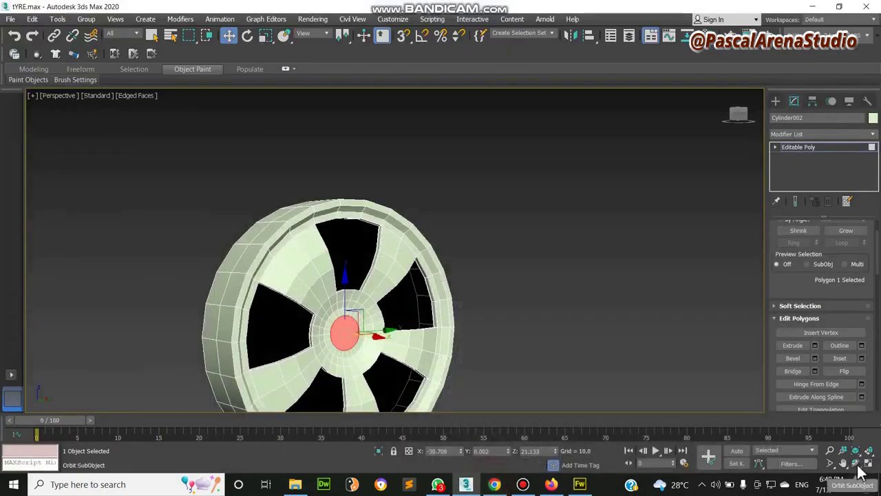
{"action": "left_click", "coordinate": [855, 463]}
{"action": "left_click_drag", "start_coordinate": [390, 321], "coordinate": [364, 292]}
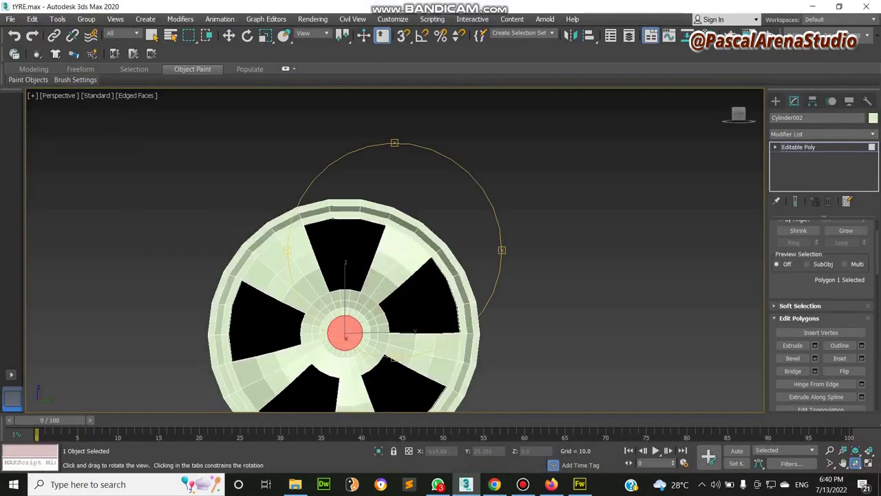
{"action": "left_click", "coordinate": [494, 484]}
{"action": "left_click", "coordinate": [494, 484]}
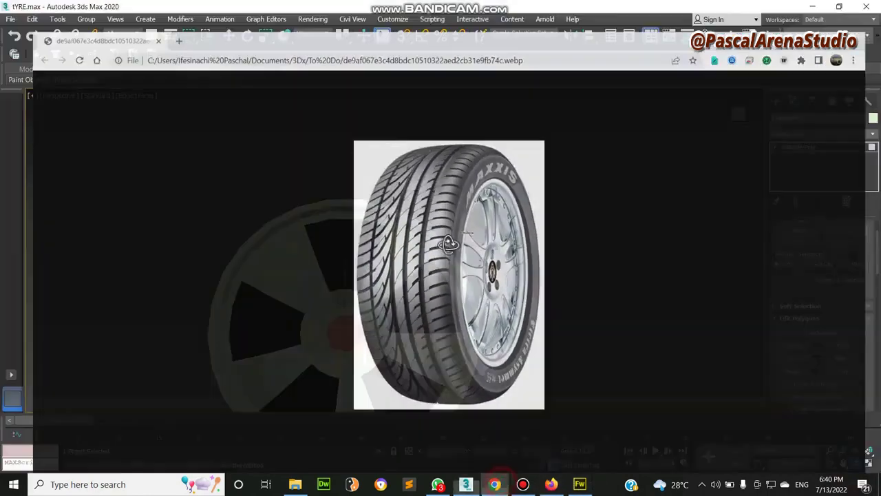
{"action": "left_click", "coordinate": [266, 35]}
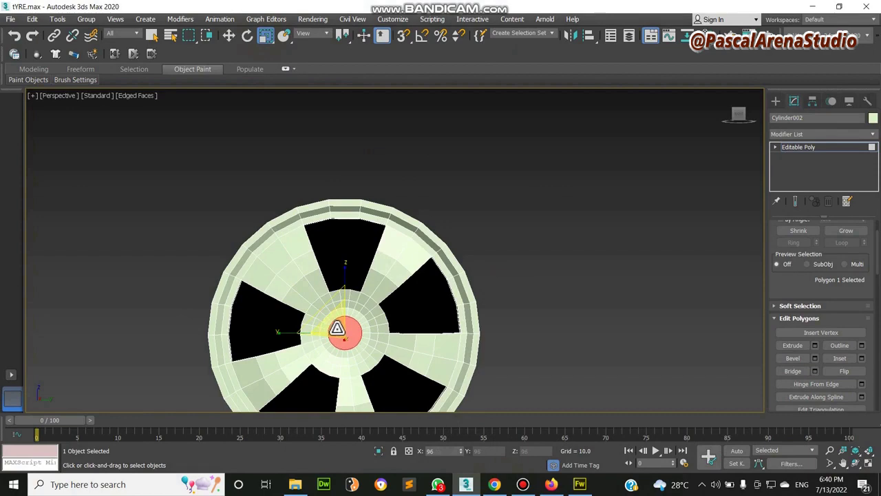
{"action": "left_click", "coordinate": [229, 36]}
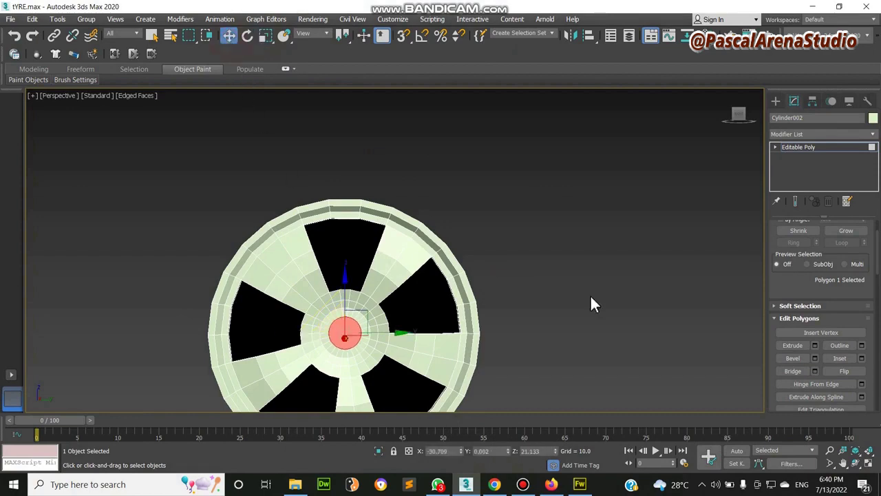
Orbit around the wheel, recheck the photo, and pan the wheel to the viewport centre.
{"action": "left_click", "coordinate": [856, 462]}
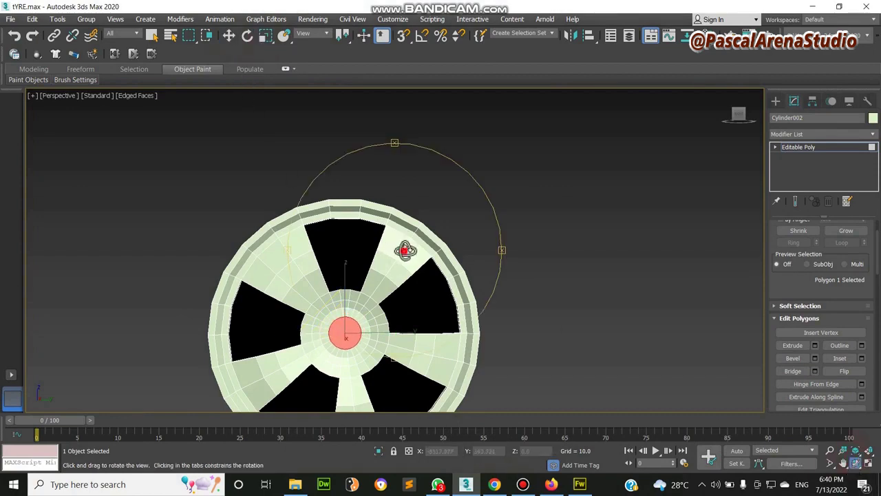
{"action": "left_click_drag", "start_coordinate": [405, 250], "coordinate": [441, 266]}
{"action": "left_click", "coordinate": [494, 484]}
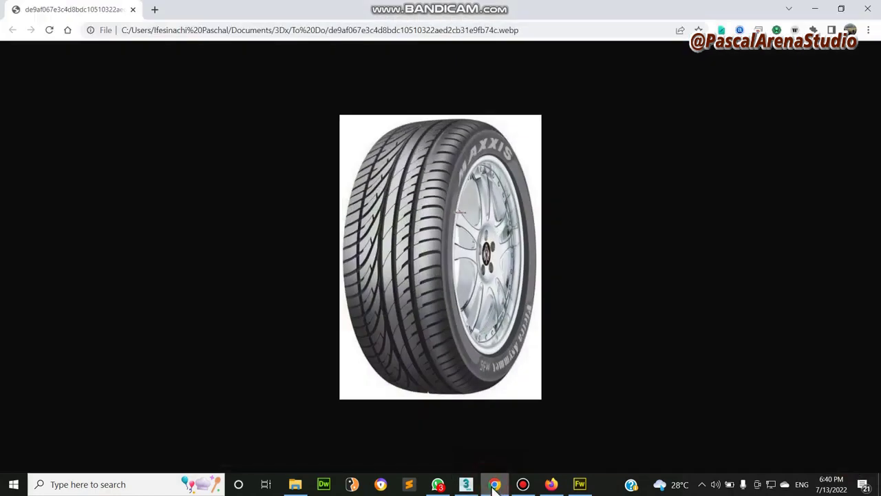
{"action": "left_click", "coordinate": [494, 484]}
{"action": "left_click_drag", "start_coordinate": [393, 252], "coordinate": [372, 254]}
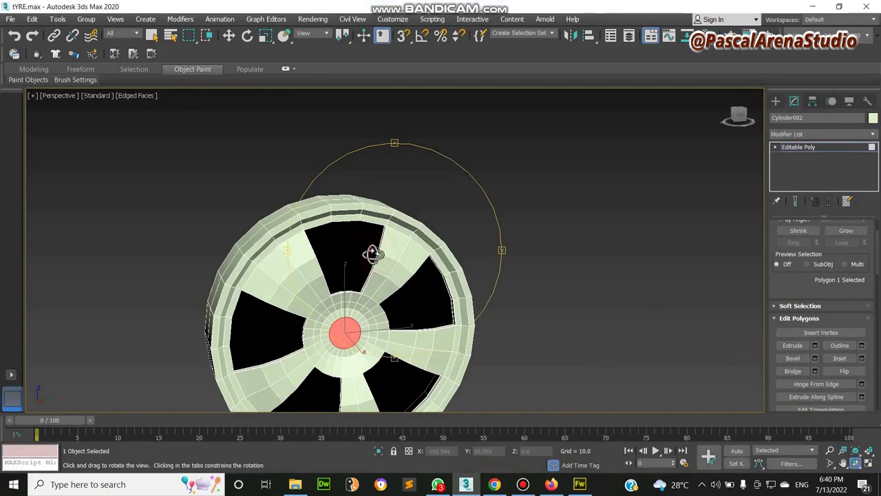
{"action": "left_click", "coordinate": [842, 463]}
{"action": "left_click_drag", "start_coordinate": [393, 384], "coordinate": [582, 232]}
In Edge mode, pick edges across all five spokes and extend them into full edge rings.
{"action": "scroll", "coordinate": [823, 271], "scroll_direction": "up", "scroll_amount": 2}
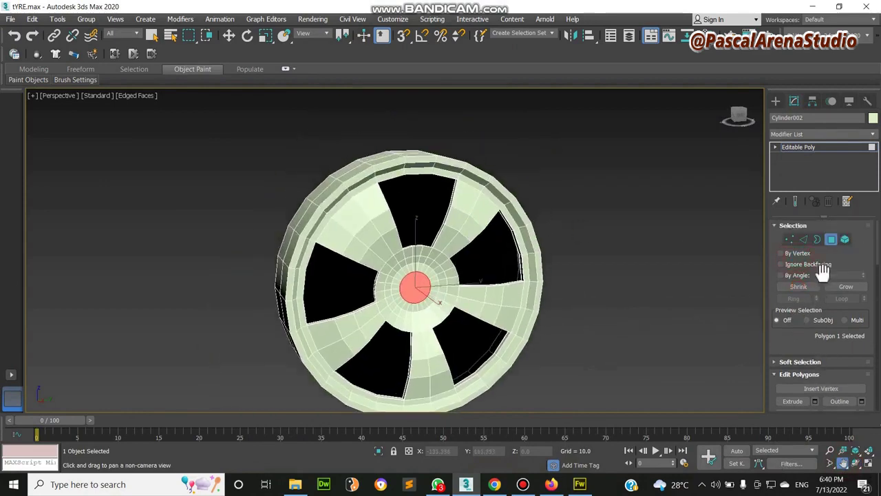
{"action": "left_click", "coordinate": [803, 239]}
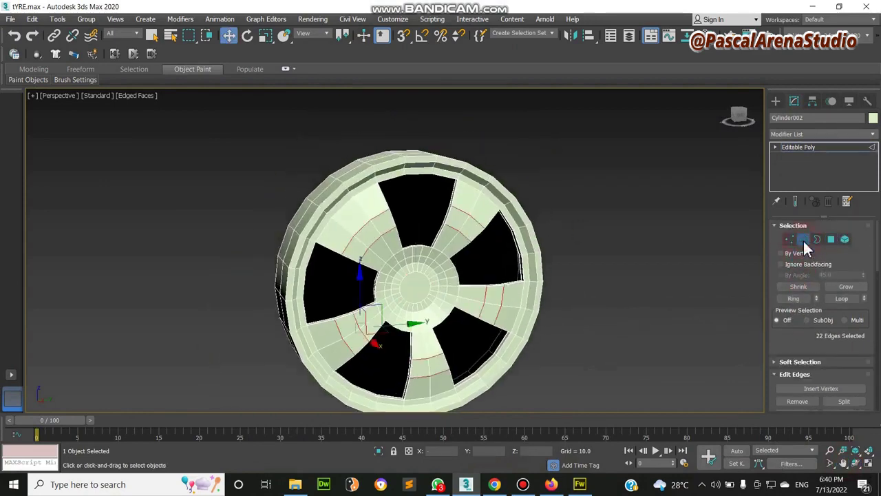
{"action": "left_click", "coordinate": [480, 194]}
{"action": "left_click", "coordinate": [360, 203], "text": "ctrl"}
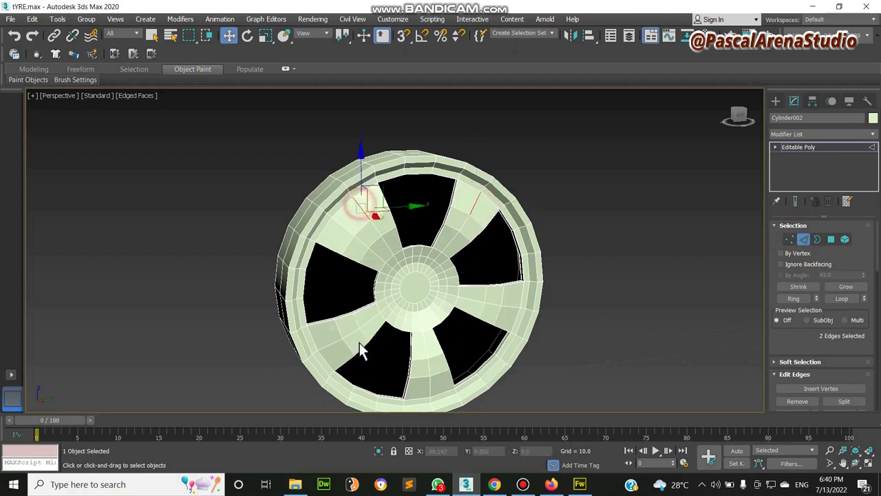
{"action": "left_click", "coordinate": [331, 342], "text": "ctrl"}
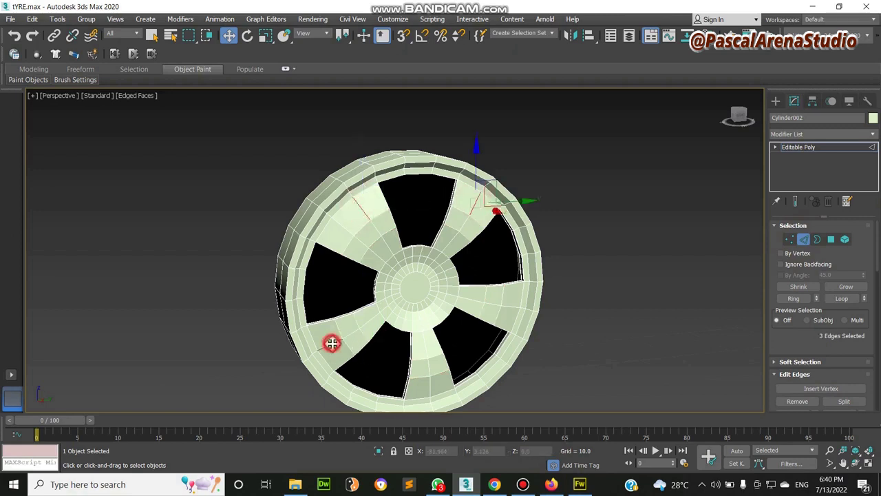
{"action": "left_click", "coordinate": [388, 246], "text": "ctrl"}
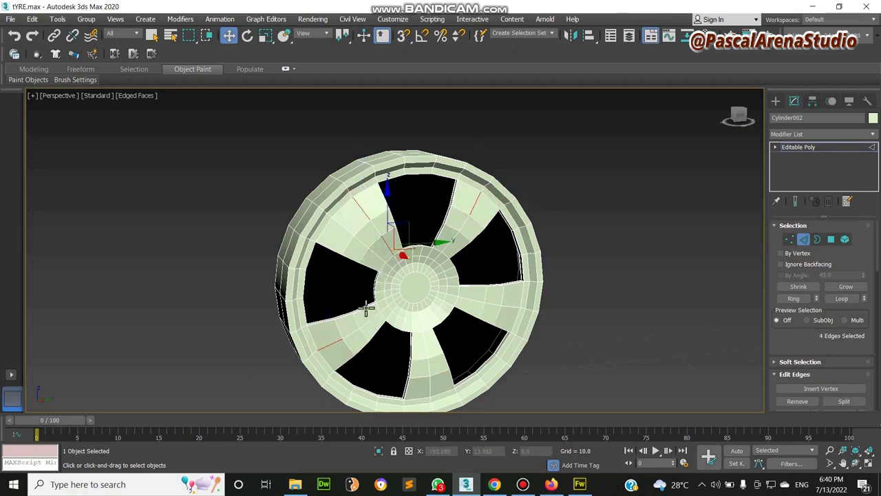
{"action": "left_click", "coordinate": [406, 385], "text": "ctrl"}
{"action": "left_click", "coordinate": [409, 342], "text": "ctrl"}
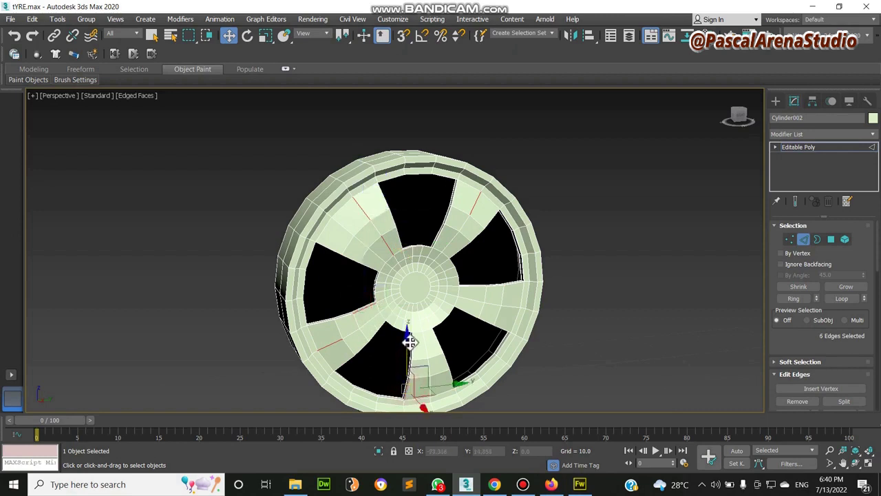
{"action": "left_click", "coordinate": [413, 335], "text": "ctrl"}
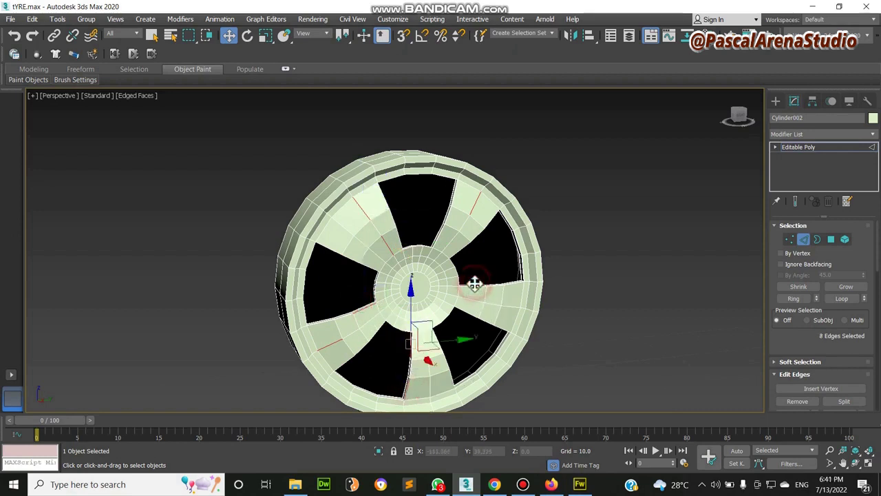
{"action": "left_click", "coordinate": [474, 283], "text": "ctrl"}
{"action": "left_click", "coordinate": [500, 329], "text": "ctrl"}
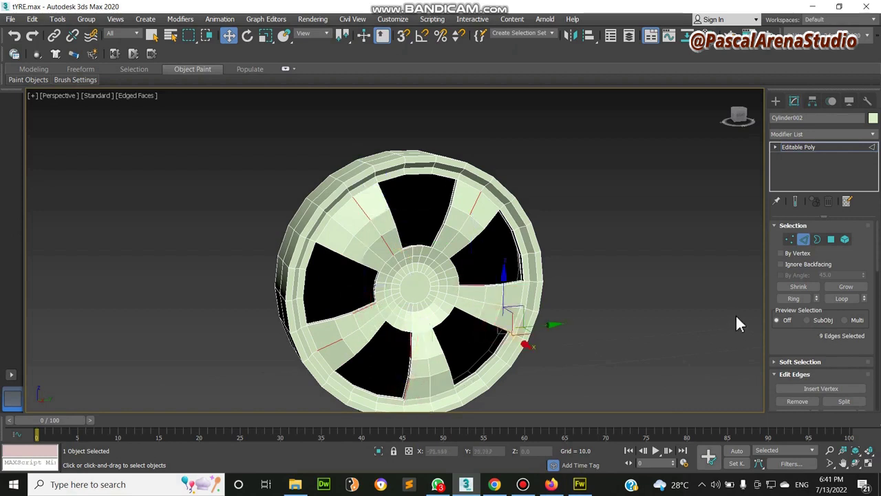
{"action": "left_click", "coordinate": [803, 298]}
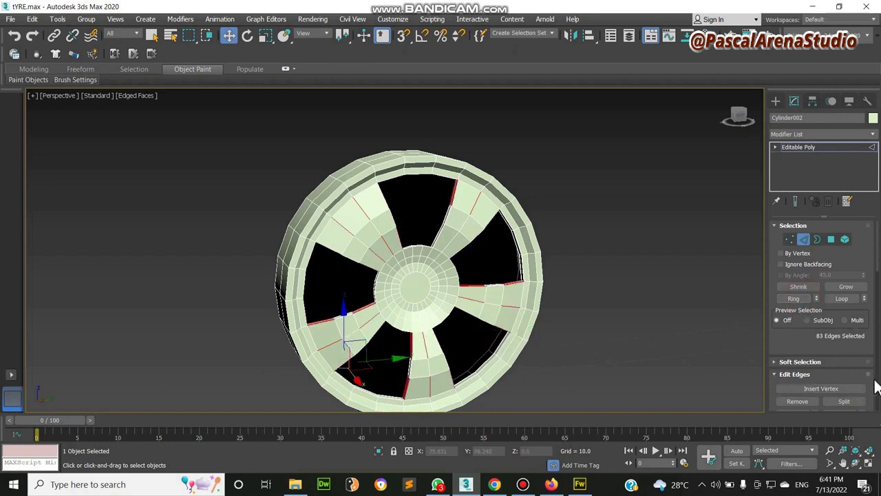
Connect the spoke edge rings with one new loop using a pinch of 75.
{"action": "scroll", "coordinate": [825, 334], "scroll_direction": "down", "scroll_amount": 3}
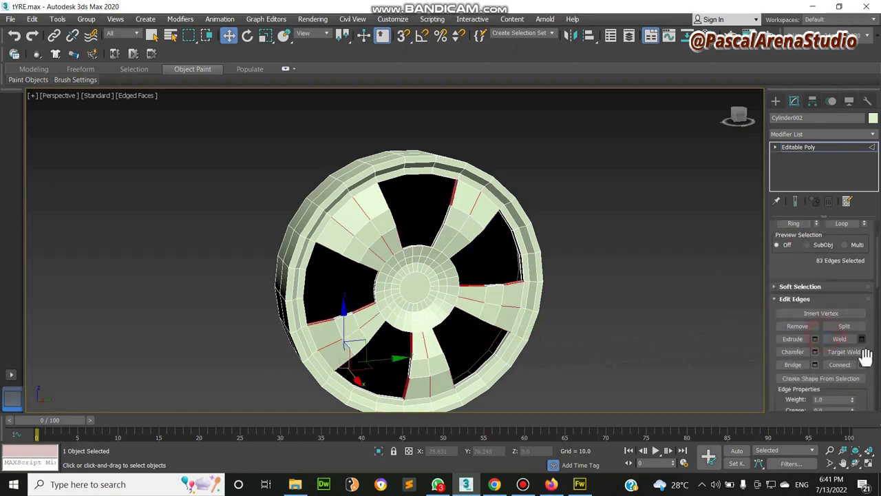
{"action": "left_click", "coordinate": [861, 365]}
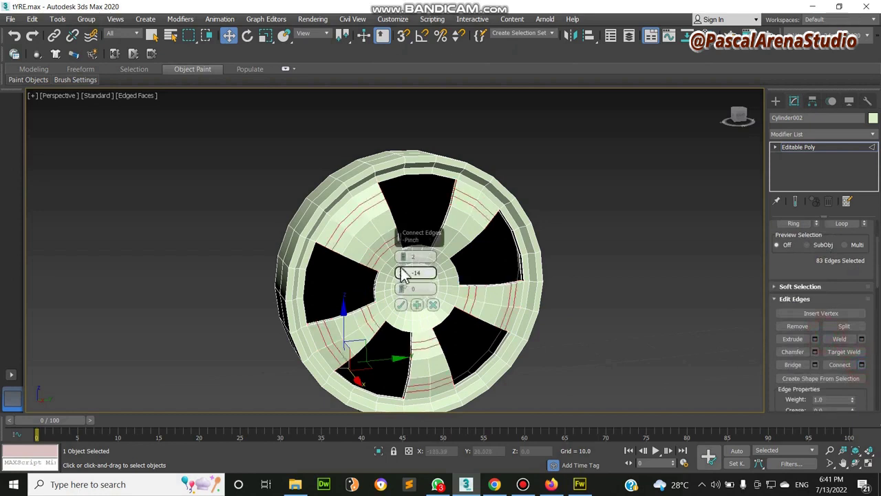
{"action": "left_click_drag", "start_coordinate": [403, 256], "coordinate": [407, 276]}
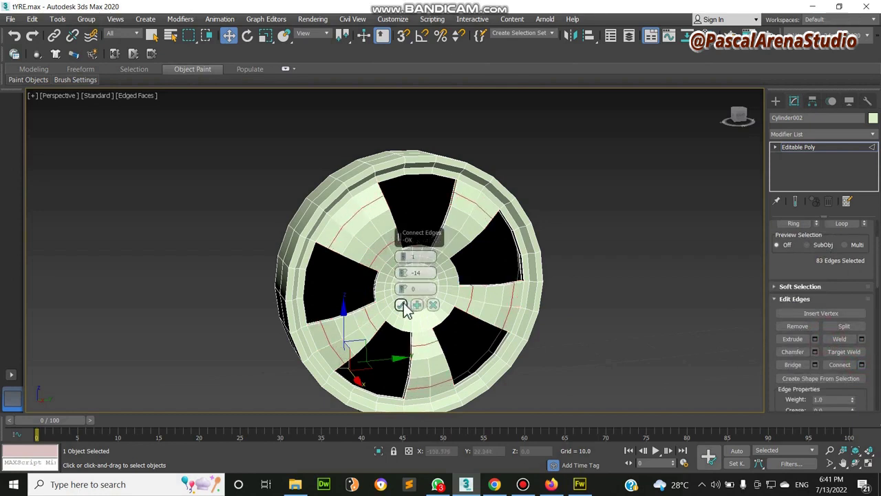
{"action": "left_click", "coordinate": [403, 255]}
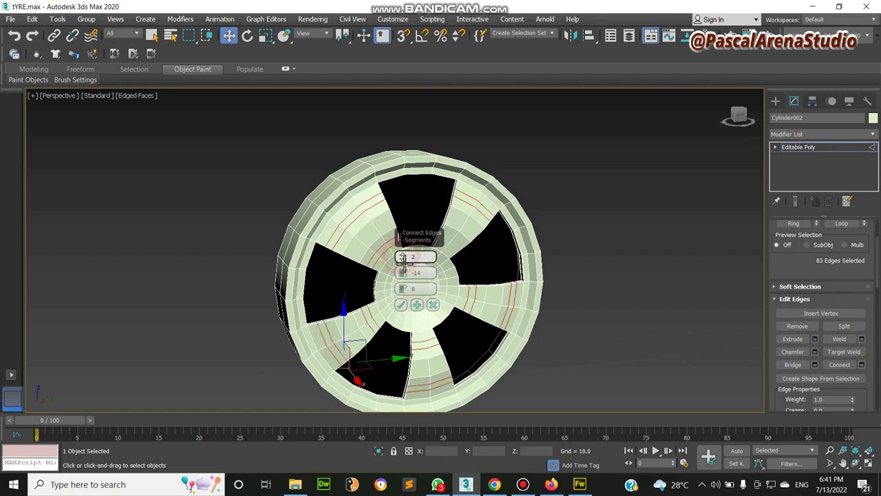
{"action": "left_click_drag", "start_coordinate": [405, 275], "coordinate": [413, 108]}
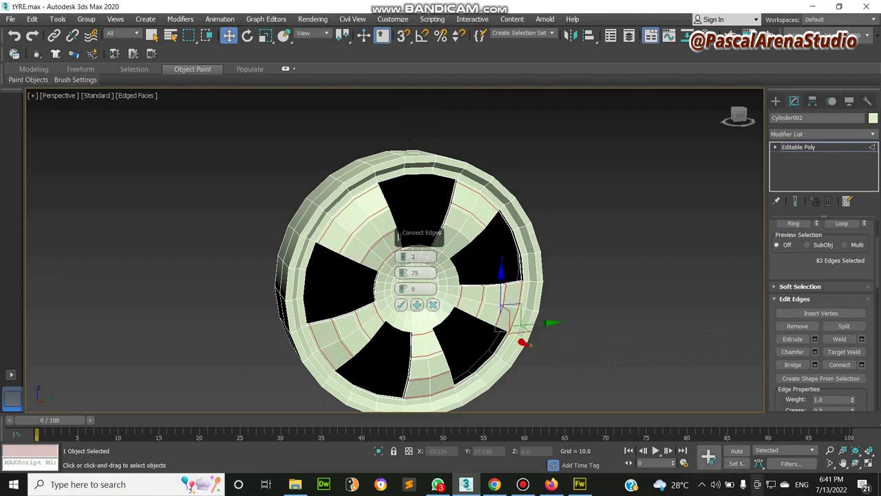
{"action": "middle_click_drag", "start_coordinate": [367, 272], "coordinate": [413, 273], "text": "alt"}
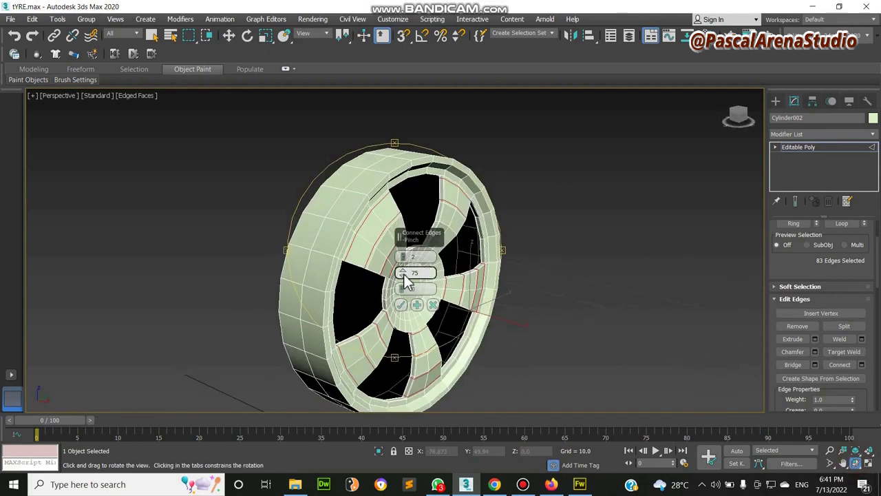
{"action": "left_click", "coordinate": [403, 260]}
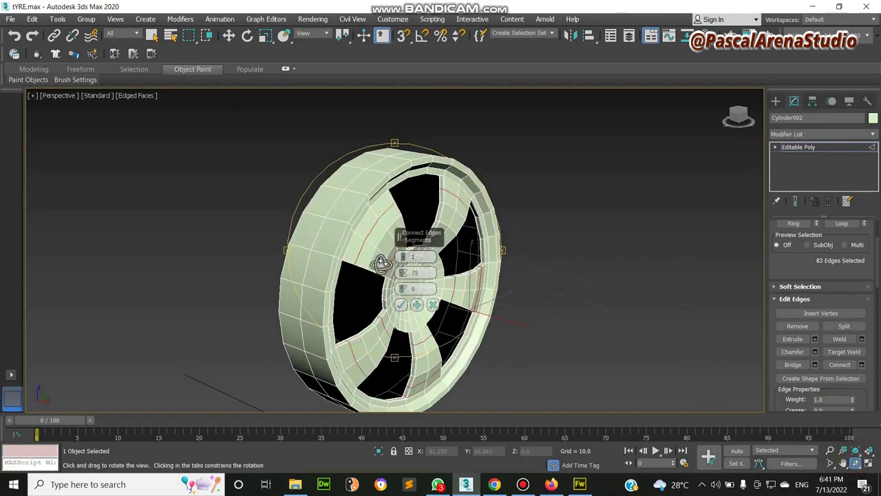
{"action": "middle_click_drag", "start_coordinate": [385, 270], "coordinate": [394, 305], "text": "alt"}
{"action": "left_click", "coordinate": [401, 305]}
Nudge the new edge loop slightly along X and orbit back to the wheel front.
{"action": "key", "text": "w"}
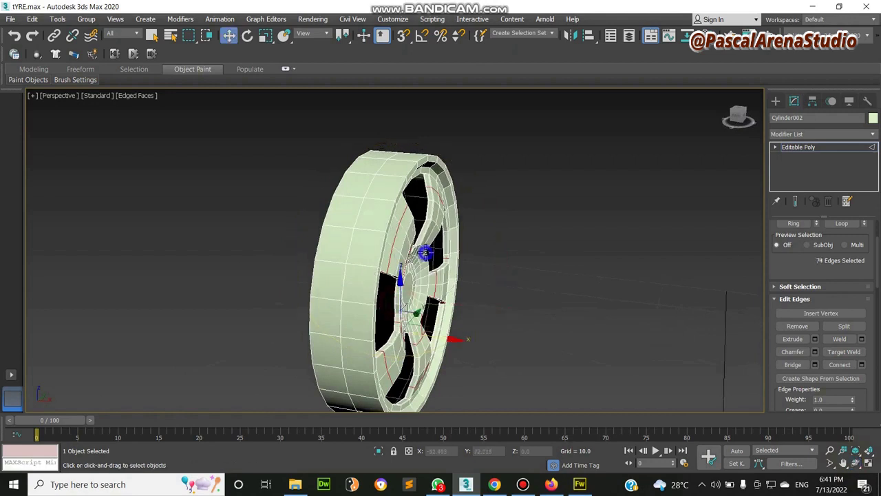
{"action": "left_click_drag", "start_coordinate": [436, 338], "coordinate": [439, 337]}
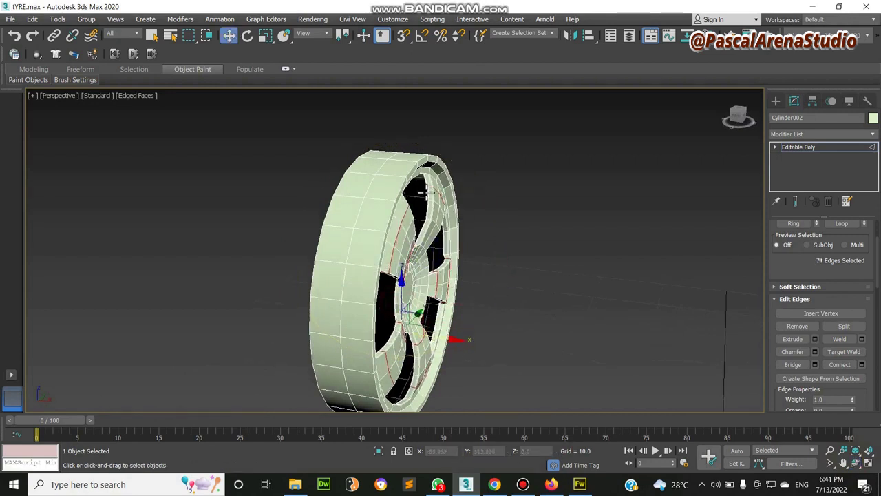
{"action": "left_click", "coordinate": [855, 463]}
{"action": "left_click_drag", "start_coordinate": [451, 295], "coordinate": [404, 275]}
Pick a rim-side edge on each spoke and extend them with Ring to 46 selected edges.
{"action": "right_click", "coordinate": [404, 288]}
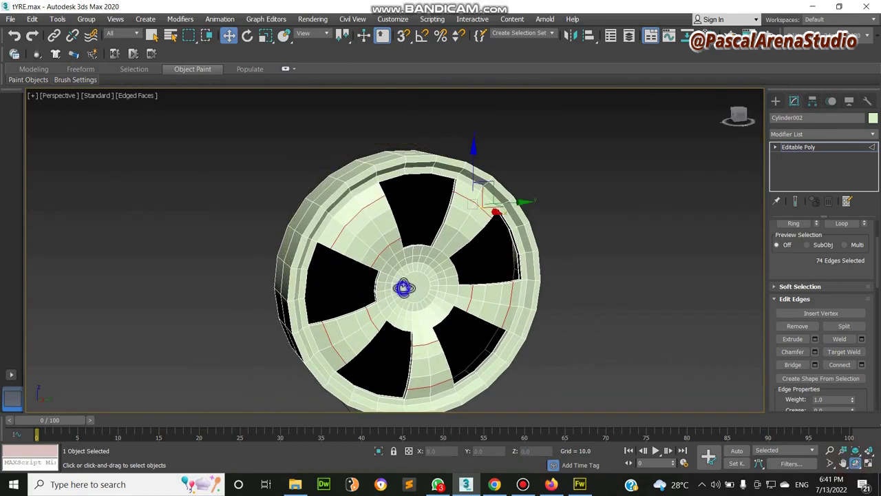
{"action": "left_click", "coordinate": [359, 201]}
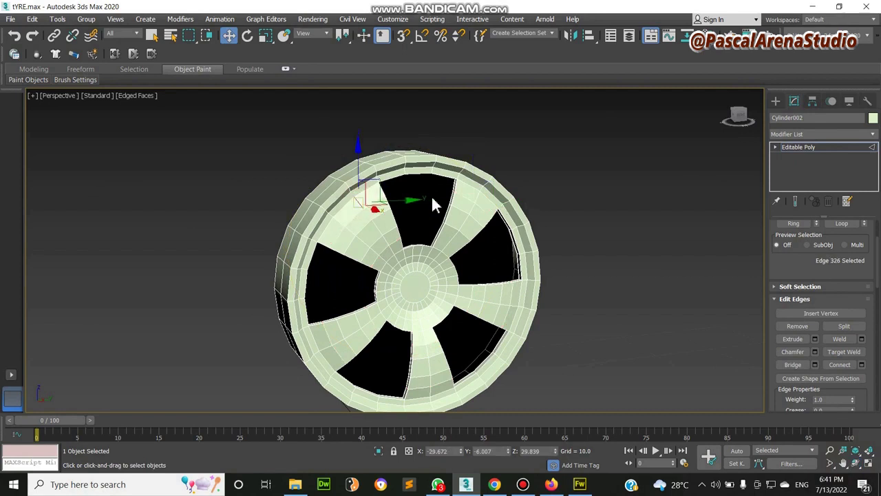
{"action": "left_click", "coordinate": [456, 185], "text": "ctrl"}
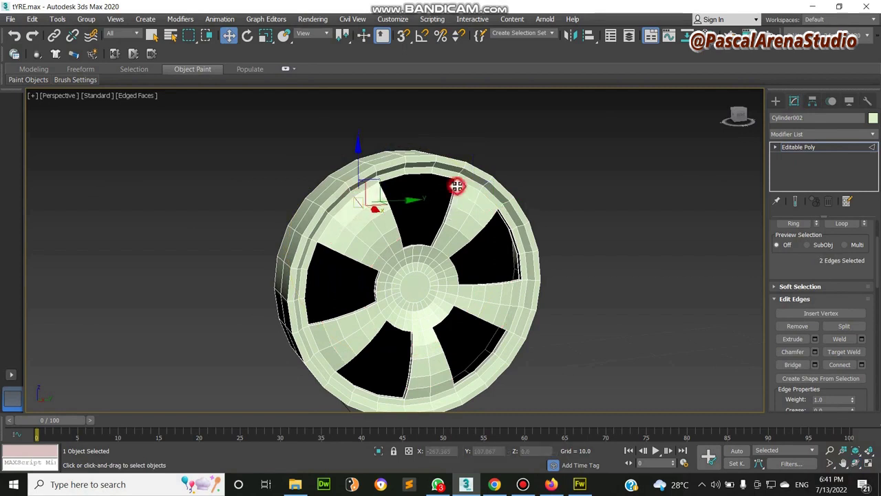
{"action": "left_click", "coordinate": [498, 208], "text": "ctrl"}
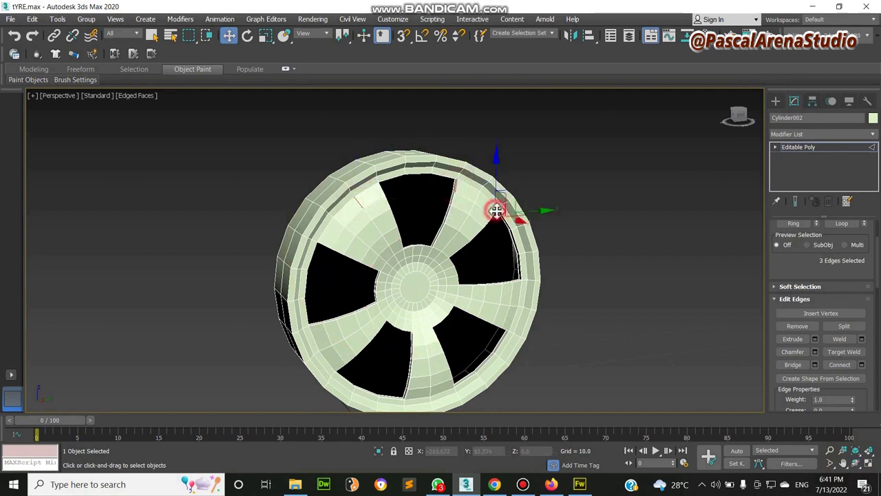
{"action": "left_click", "coordinate": [517, 285], "text": "ctrl"}
{"action": "left_click", "coordinate": [453, 389], "text": "ctrl"}
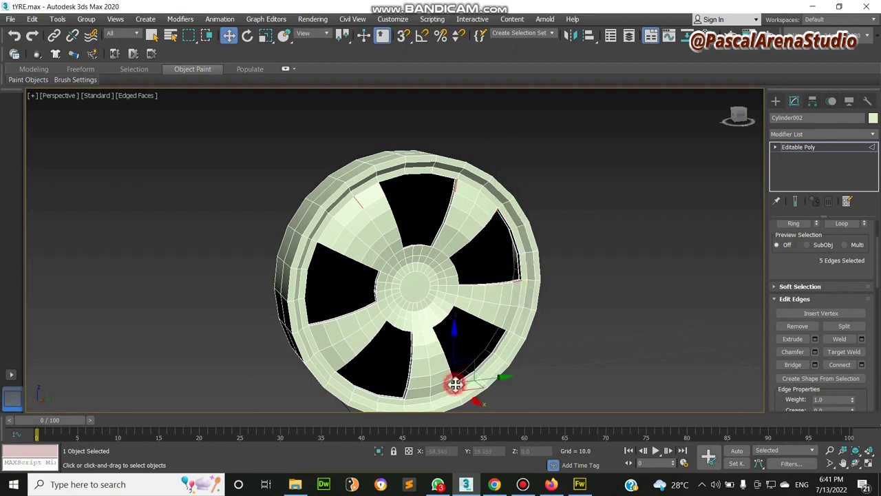
{"action": "left_click", "coordinate": [334, 366], "text": "ctrl"}
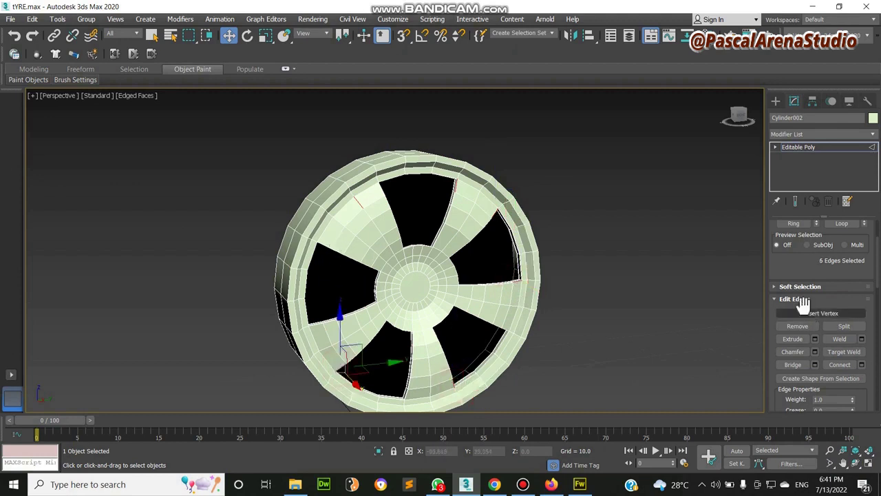
{"action": "scroll", "coordinate": [803, 293], "scroll_direction": "up", "scroll_amount": 2}
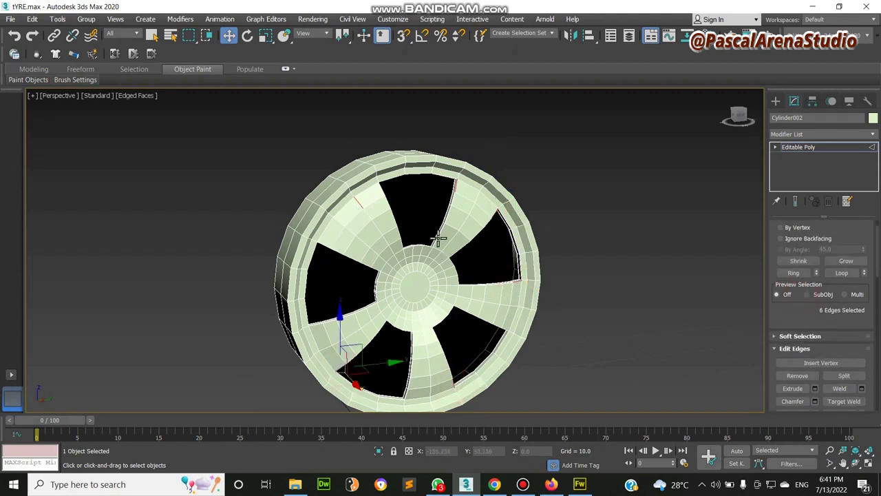
{"action": "left_click", "coordinate": [792, 273]}
{"action": "scroll", "coordinate": [787, 305], "scroll_direction": "down", "scroll_amount": 3}
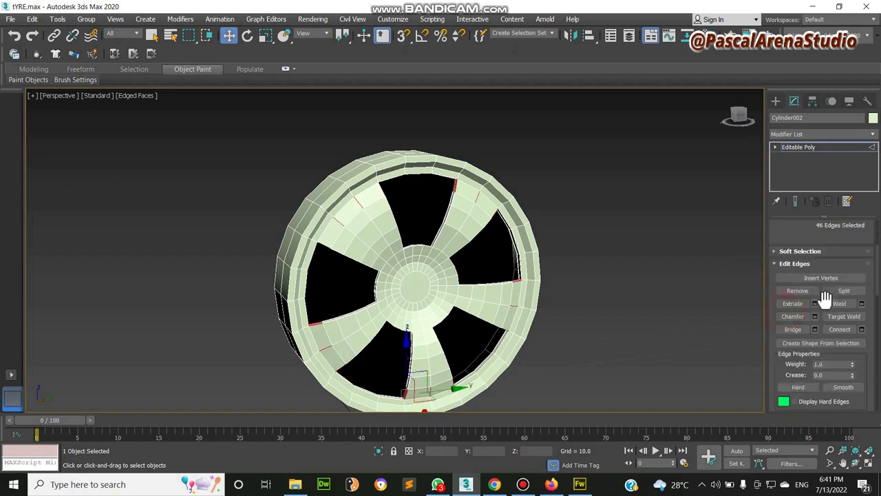
Connect the rim-side spoke edges with a new loop slid about -90 toward the rim.
{"action": "left_click", "coordinate": [861, 329]}
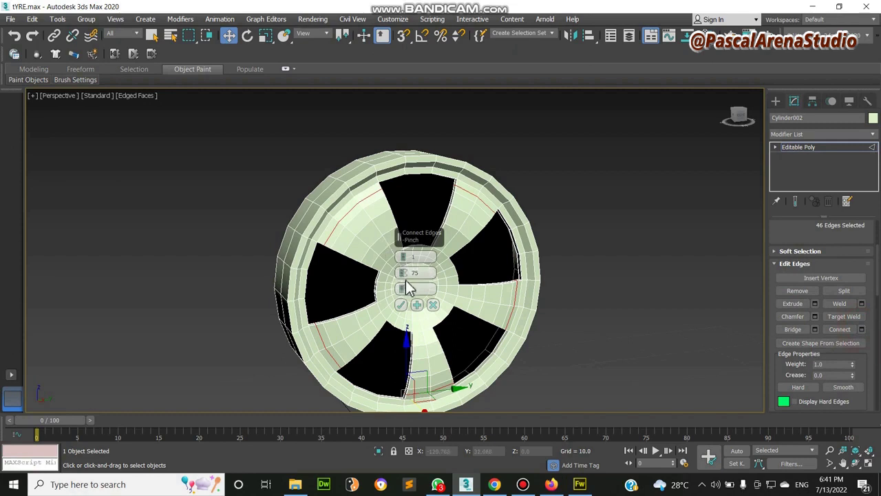
{"action": "left_click_drag", "start_coordinate": [404, 289], "coordinate": [446, 458]}
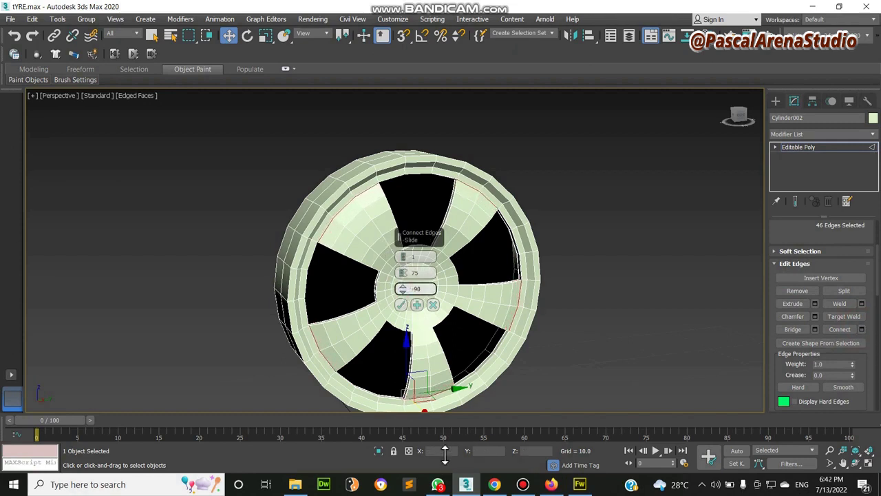
{"action": "left_click", "coordinate": [401, 305]}
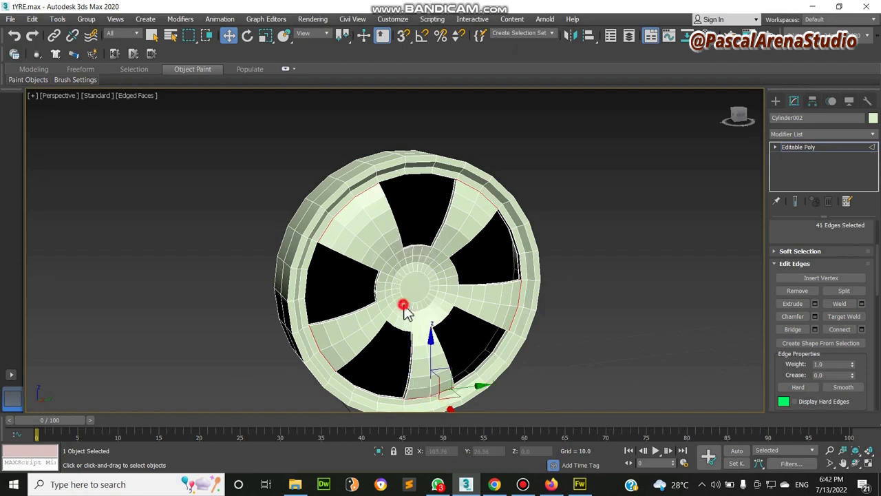
Ring-select the inner spoke edges by the centre cap and connect them with a loop slid -75.
{"action": "left_click", "coordinate": [378, 268]}
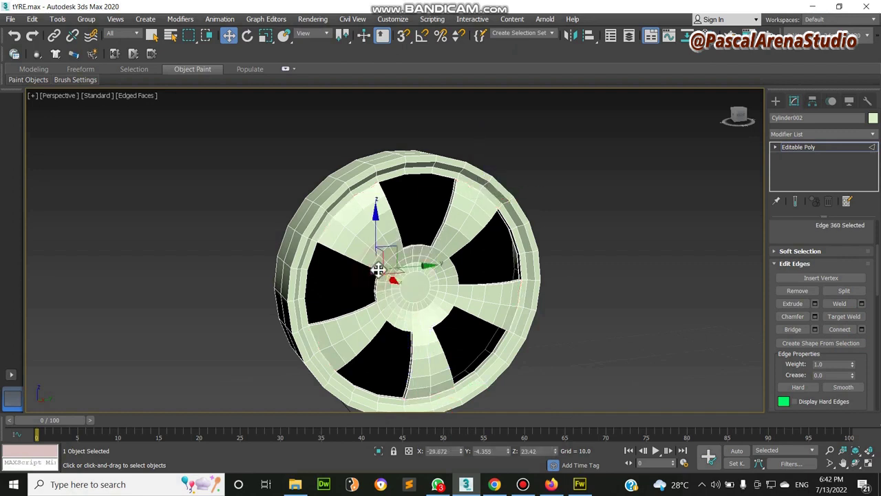
{"action": "left_click", "coordinate": [435, 244], "text": "ctrl"}
{"action": "left_click", "coordinate": [469, 285], "text": "ctrl"}
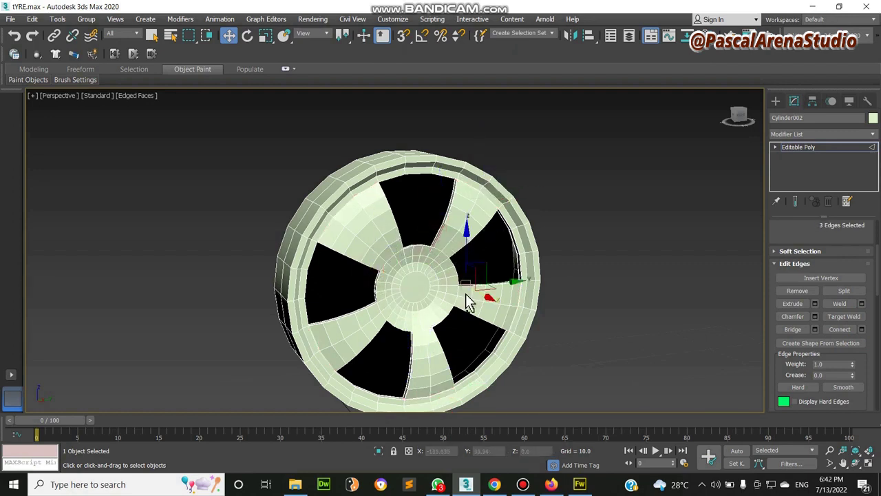
{"action": "left_click", "coordinate": [436, 336], "text": "ctrl"}
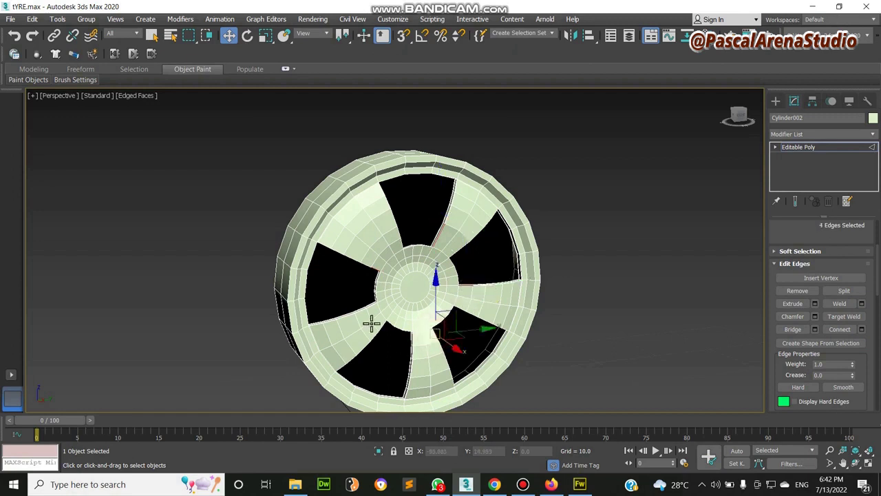
{"action": "left_click", "coordinate": [372, 307], "text": "ctrl"}
{"action": "scroll", "coordinate": [806, 303], "scroll_direction": "up", "scroll_amount": 3}
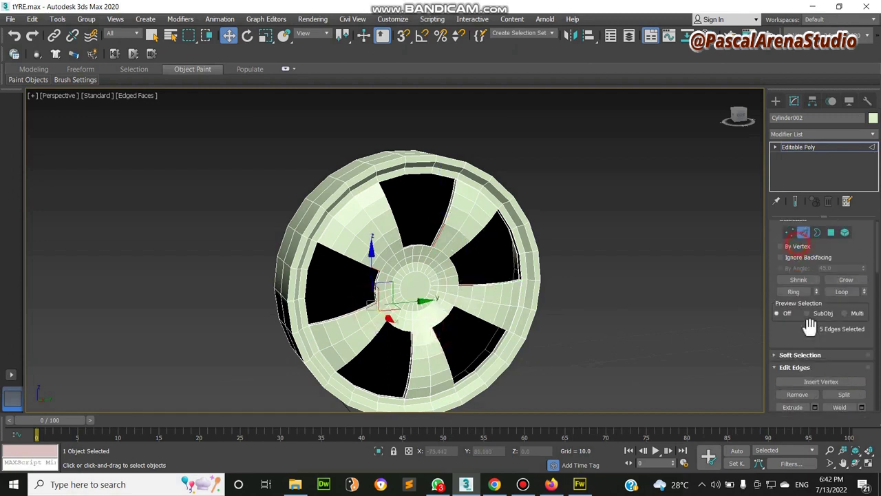
{"action": "left_click", "coordinate": [794, 292]}
{"action": "scroll", "coordinate": [853, 344], "scroll_direction": "down", "scroll_amount": 3}
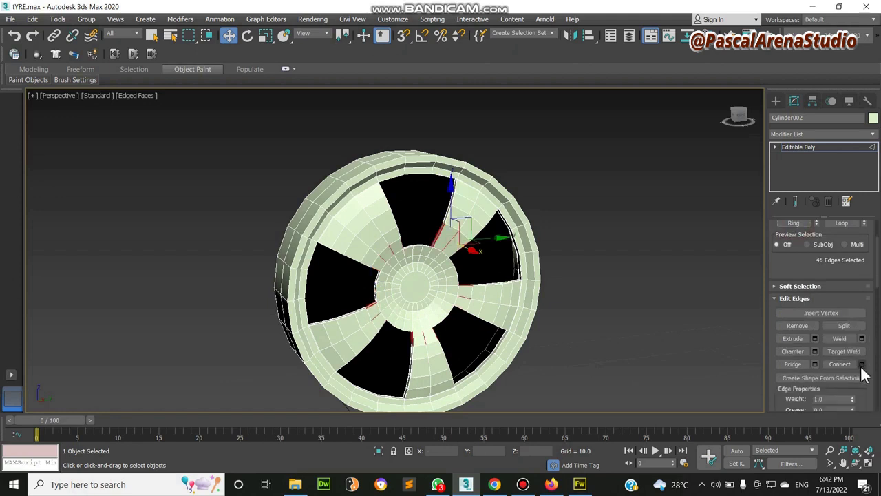
{"action": "left_click", "coordinate": [861, 363]}
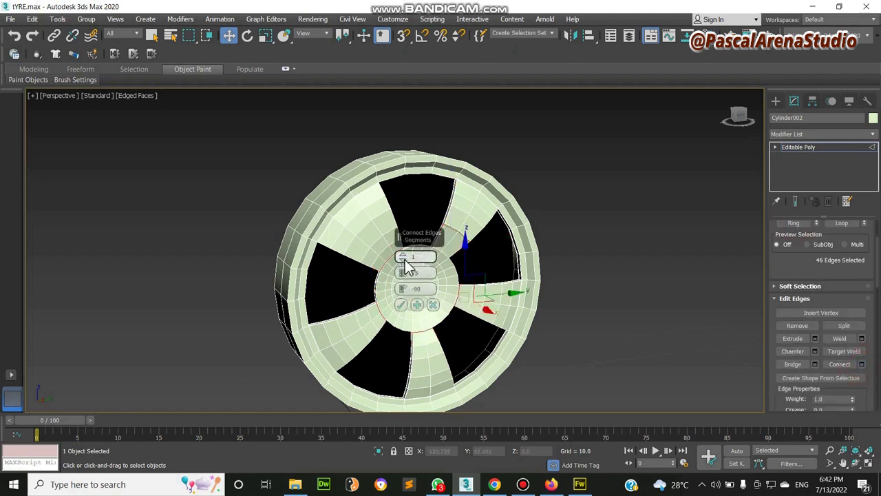
{"action": "left_click_drag", "start_coordinate": [406, 296], "coordinate": [411, 256]}
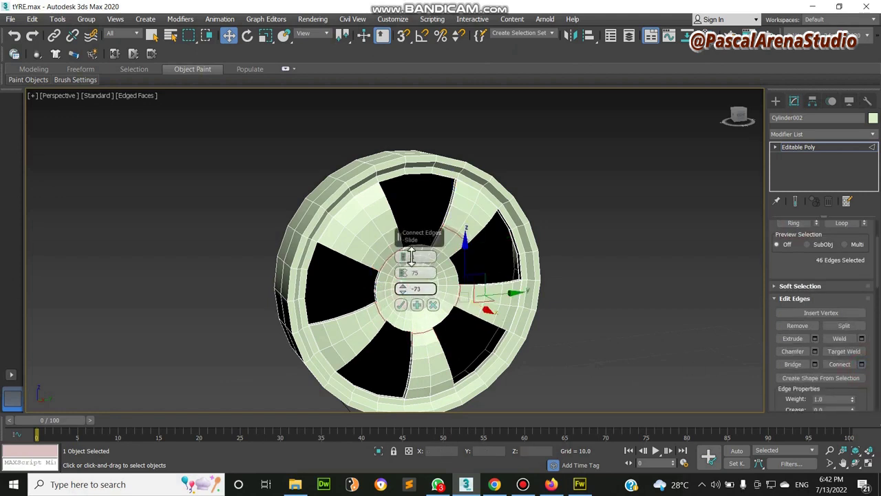
{"action": "left_click", "coordinate": [401, 304]}
{"action": "left_click", "coordinate": [384, 286]}
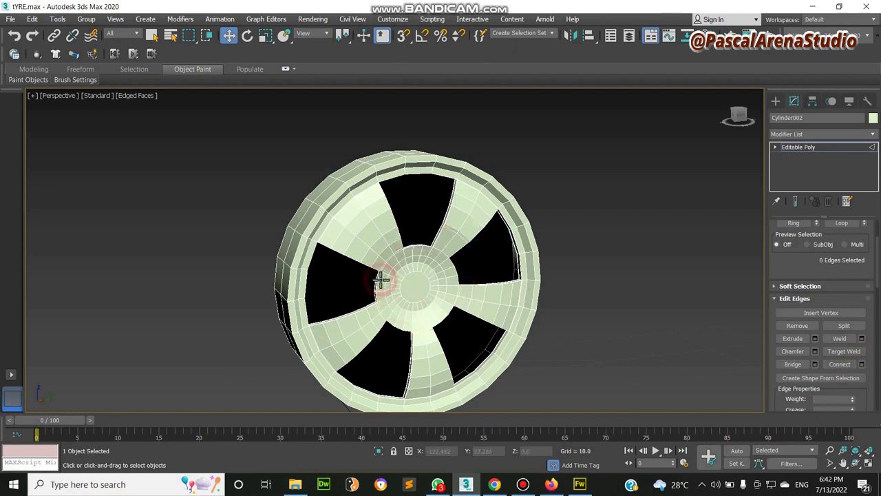
Ring-select the 26 centre cap edges and connect them with 2 segments.
{"action": "left_click", "coordinate": [382, 282]}
{"action": "left_click", "coordinate": [794, 222]}
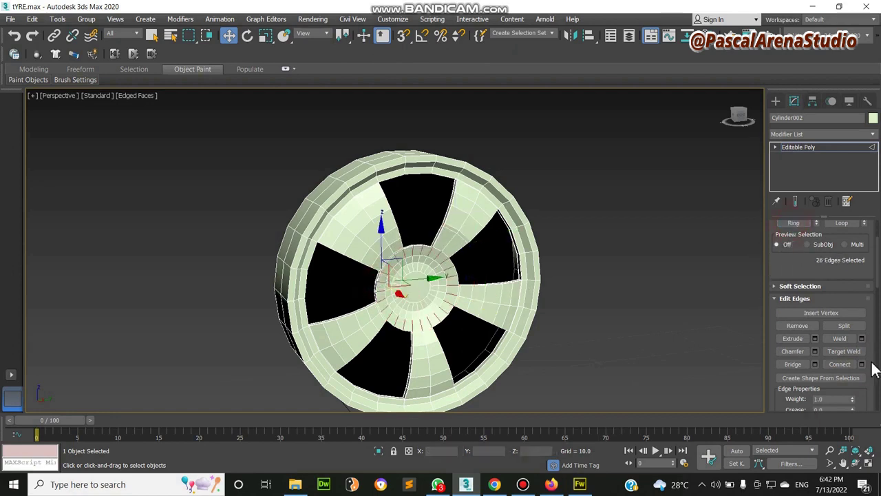
{"action": "left_click", "coordinate": [862, 364]}
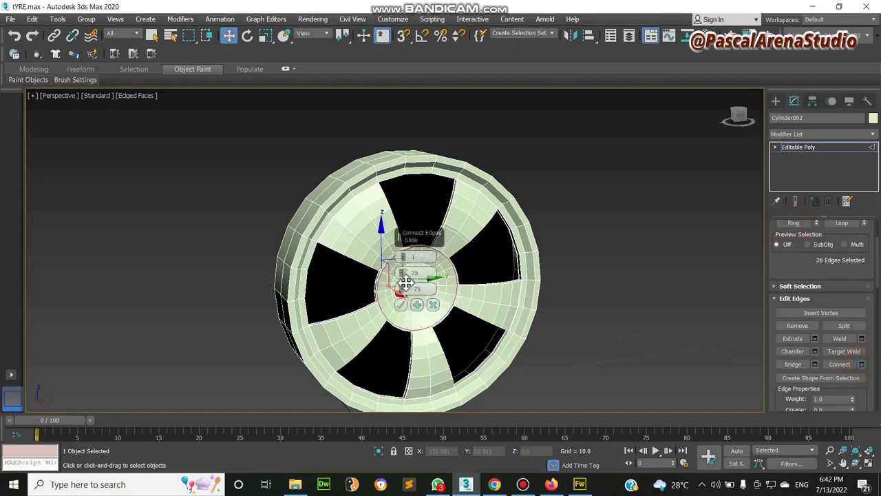
{"action": "left_click", "coordinate": [403, 256]}
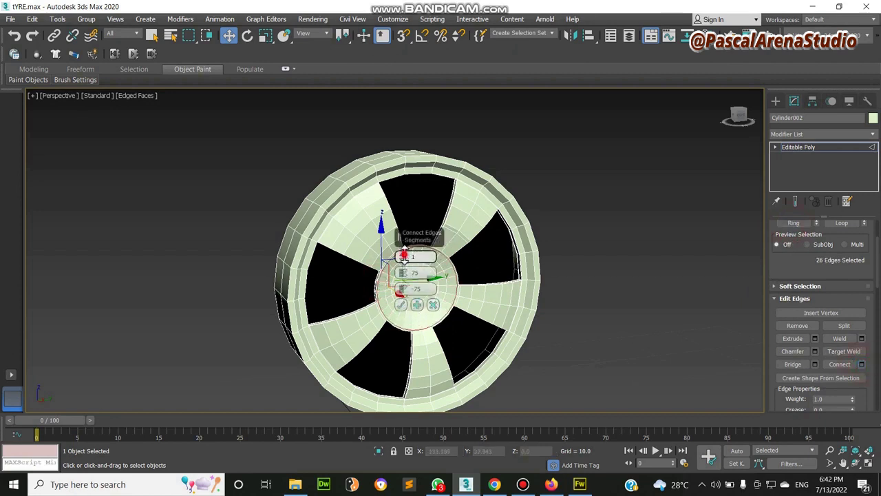
{"action": "left_click", "coordinate": [401, 304]}
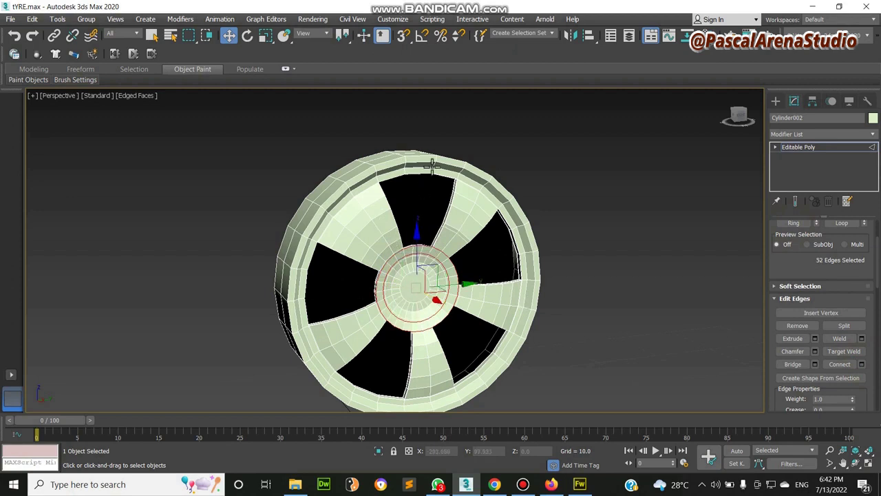
{"action": "scroll", "coordinate": [432, 164], "scroll_direction": "up", "scroll_amount": 2}
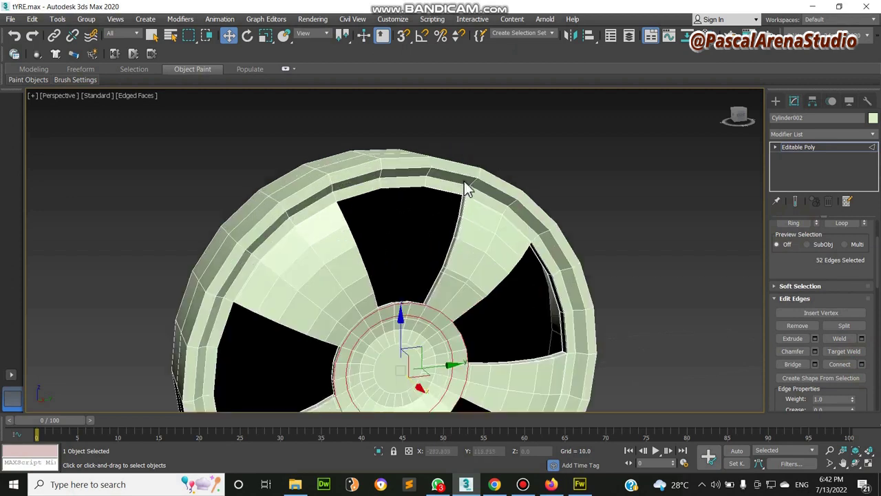
Loop-select the rim lip edge and chamfer it with an amount of 0.01.
{"action": "left_click", "coordinate": [464, 185]}
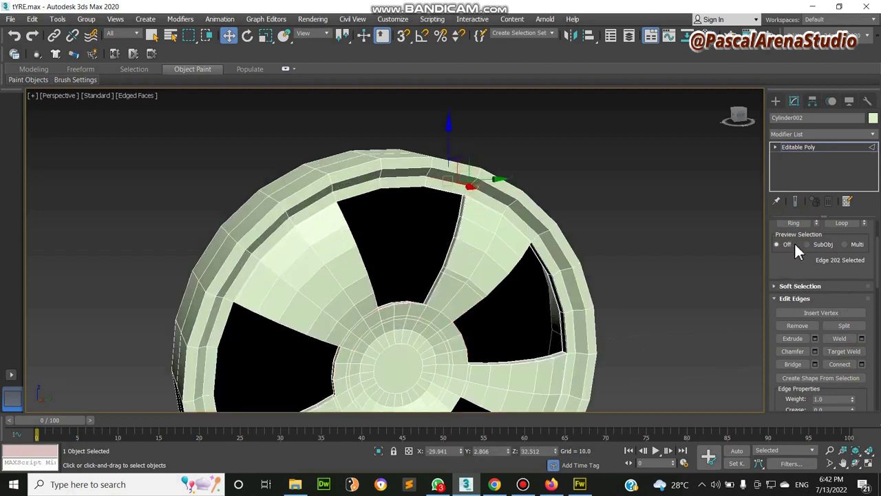
{"action": "left_click", "coordinate": [842, 224]}
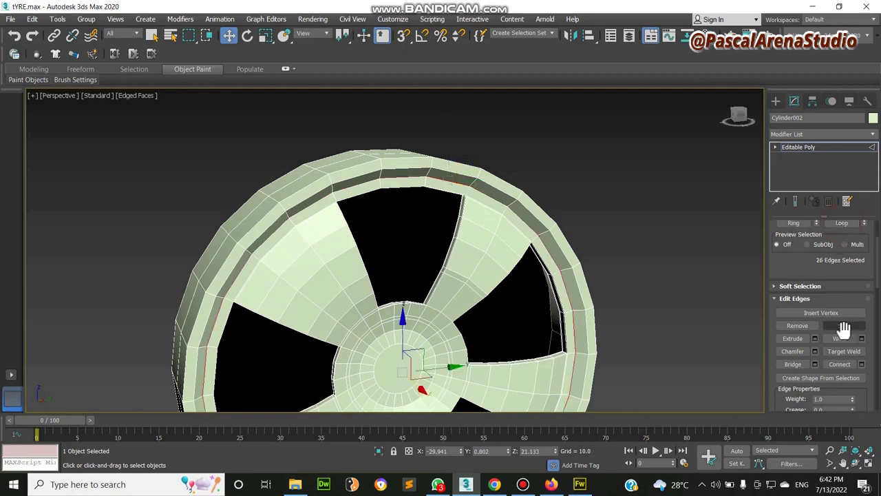
{"action": "left_click", "coordinate": [815, 351]}
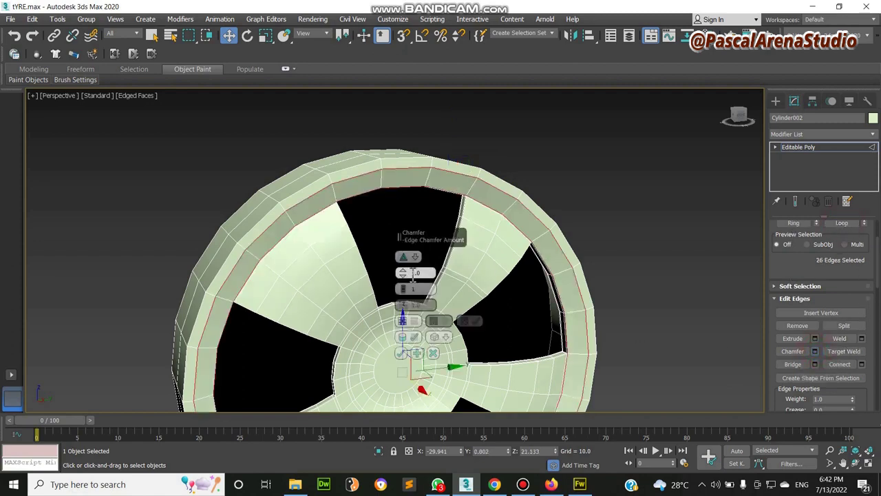
{"action": "left_click_drag", "start_coordinate": [406, 276], "coordinate": [405, 279]}
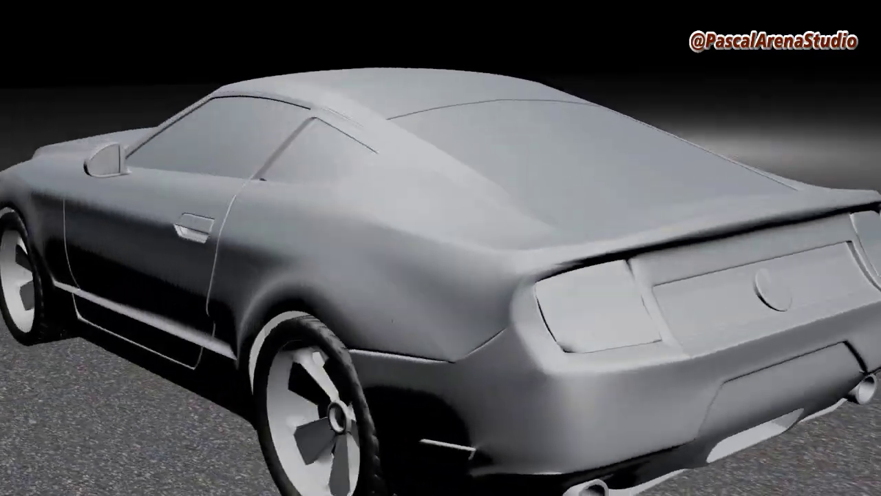